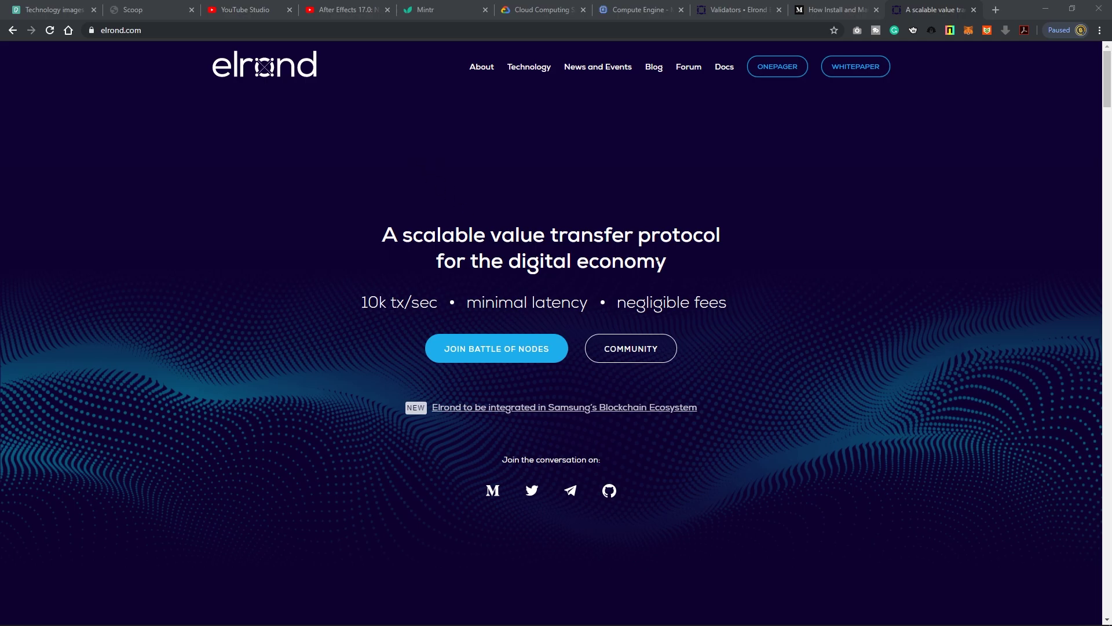
- Switch to the Medium article on installing Elrond nodes and review its steps
key("ctrl+shift+Tab")
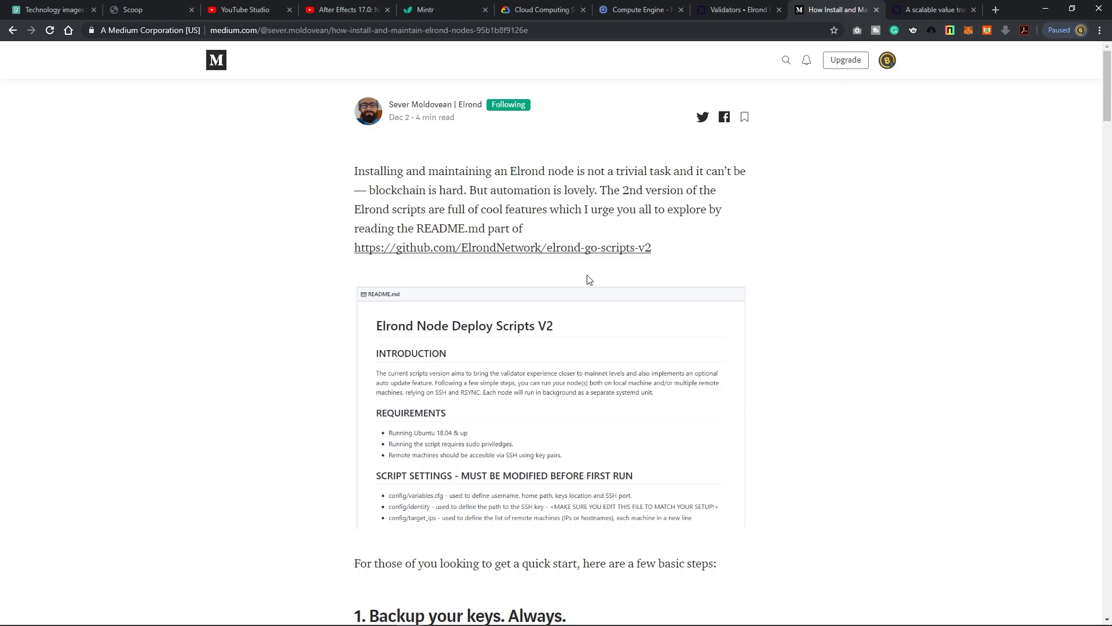
scroll(586, 280, "down", 5)
scroll(599, 274, "down", 4)
scroll(600, 273, "down", 4)
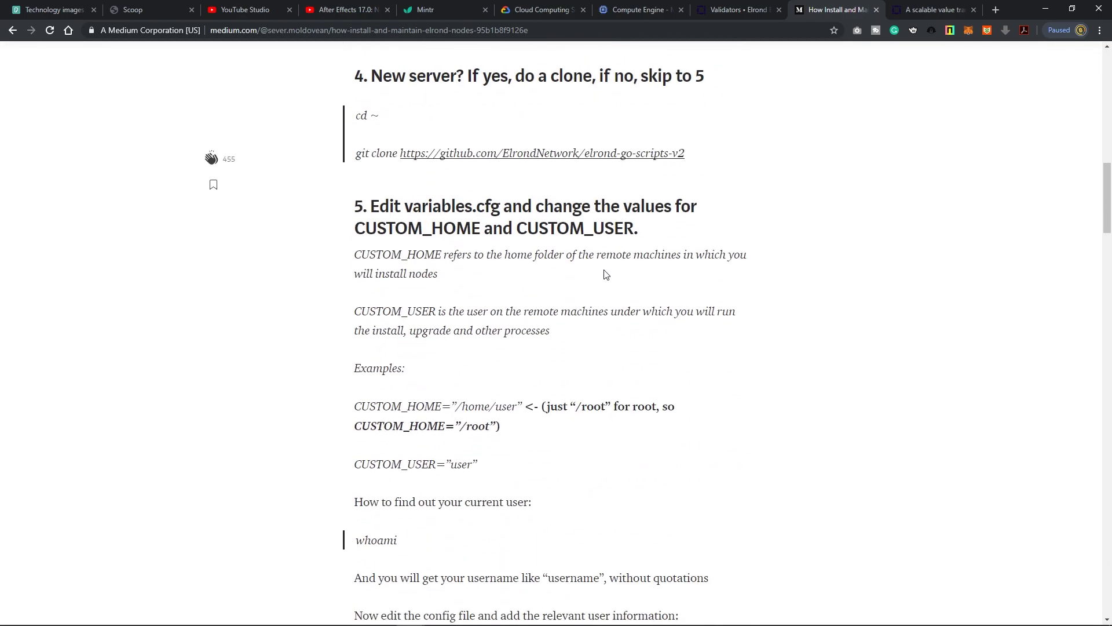
scroll(605, 269, "down", 3)
scroll(605, 270, "down", 5)
scroll(605, 270, "down", 5)
scroll(606, 272, "down", 4)
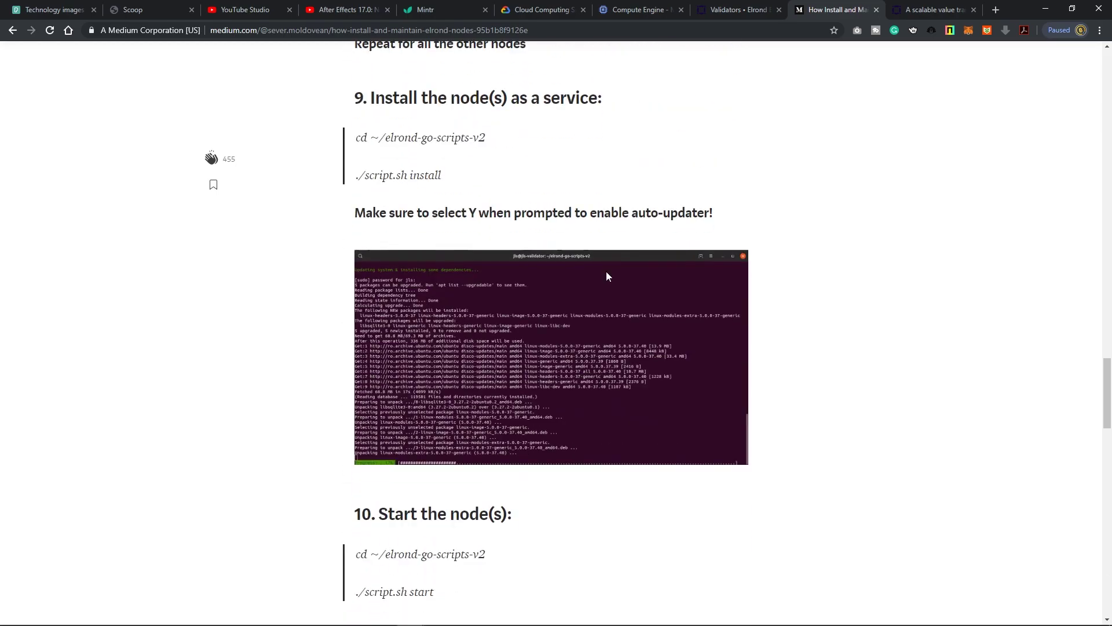
scroll(606, 271, "down", 4)
scroll(608, 275, "down", 5)
scroll(608, 275, "down", 4)
scroll(608, 276, "up", 8)
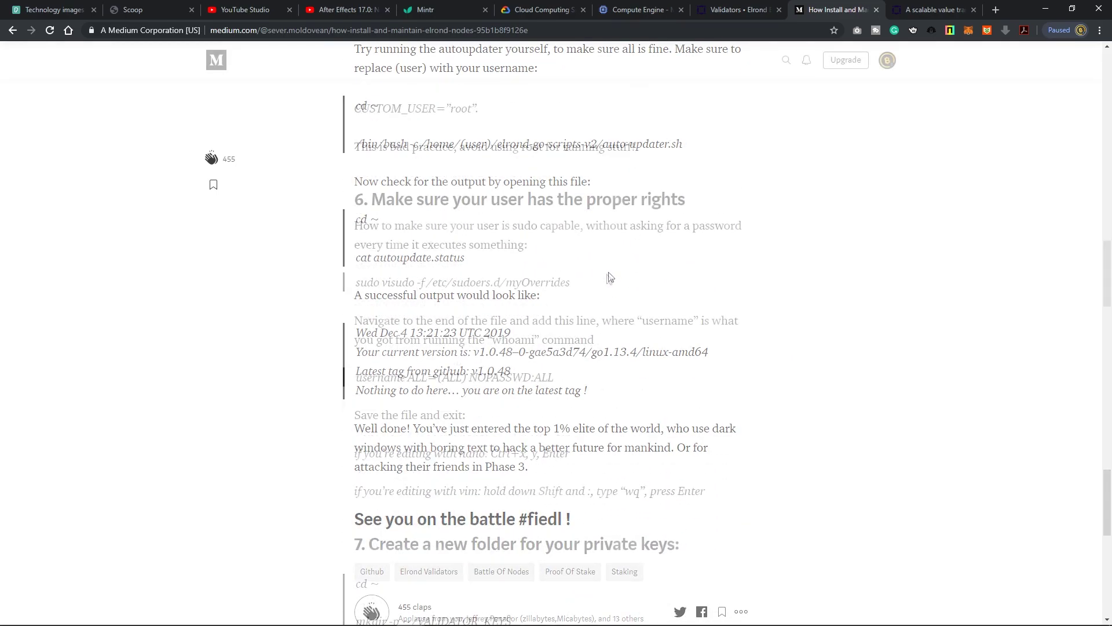
scroll(609, 276, "up", 6)
scroll(608, 278, "up", 5)
scroll(608, 278, "up", 4)
scroll(639, 283, "up", 4)
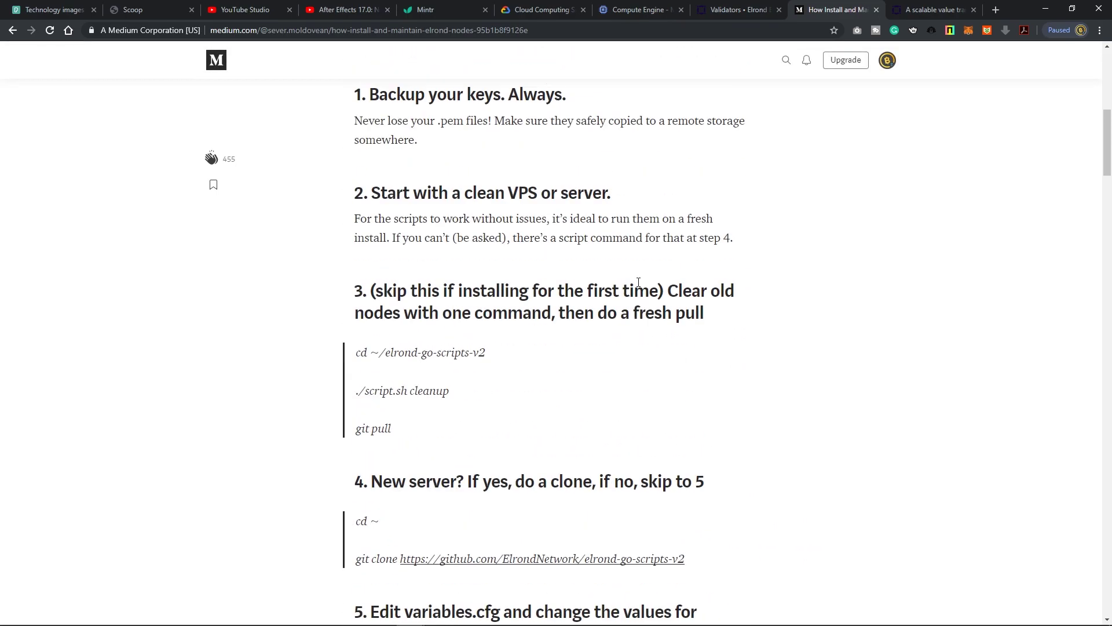
scroll(566, 298, "up", 5)
scroll(592, 310, "up", 4)
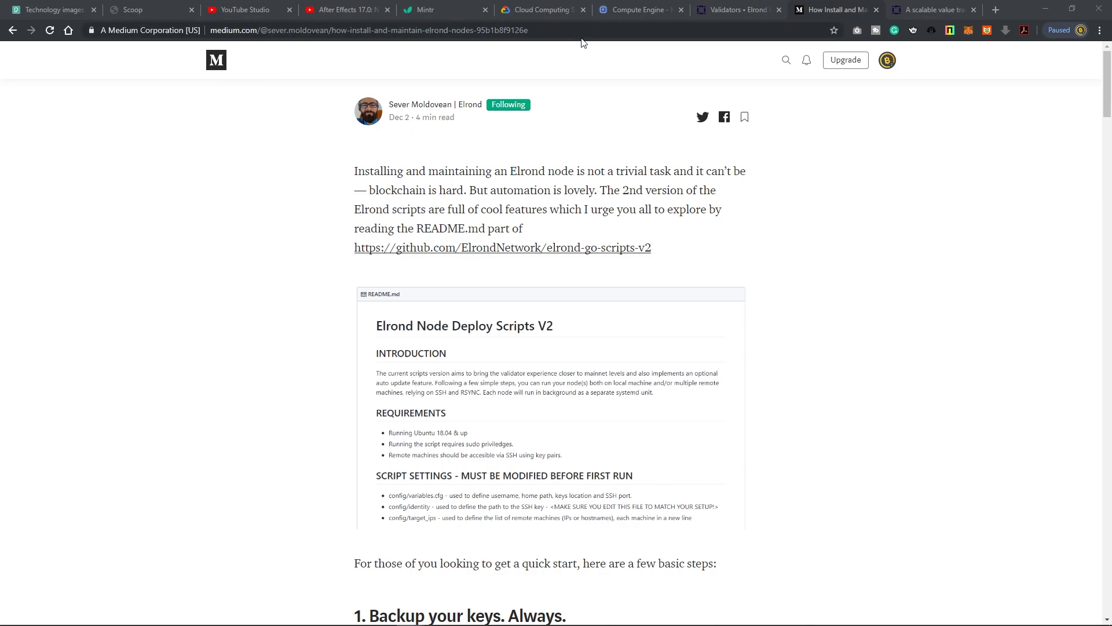
- Go to Compute Engine's VM instances list, where elrond-1 is running
left_click(622, 17)
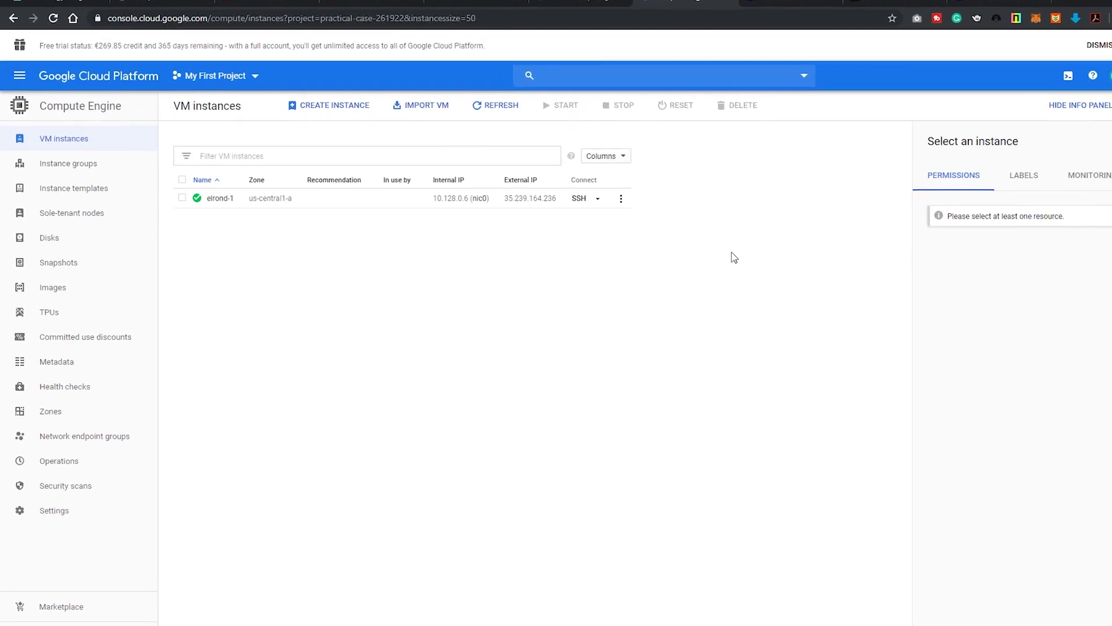
left_click(22, 64)
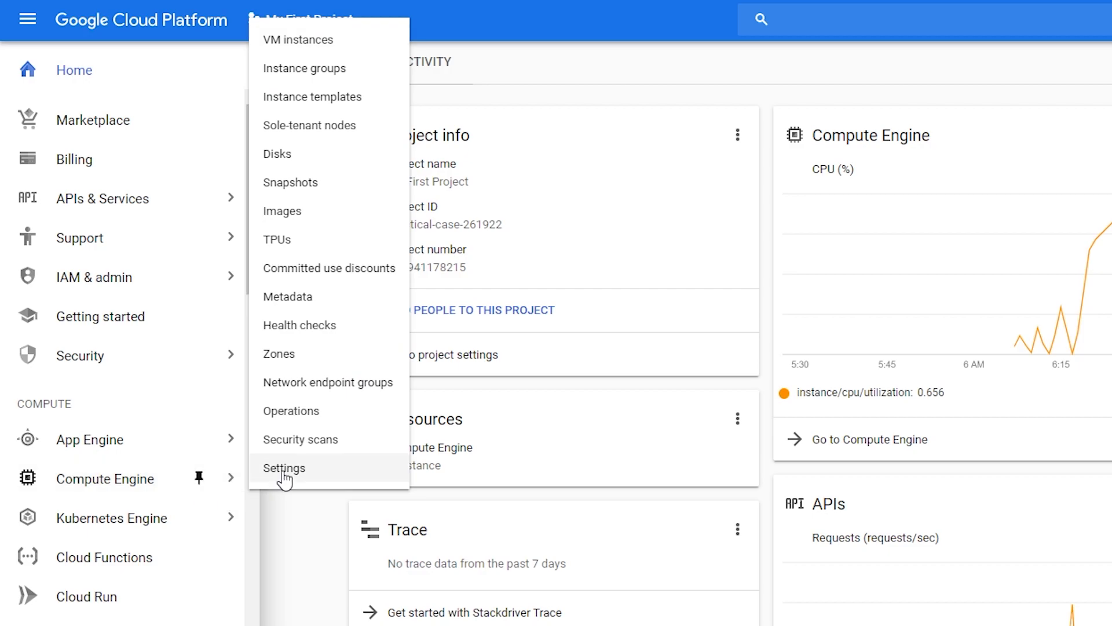
left_click(323, 45)
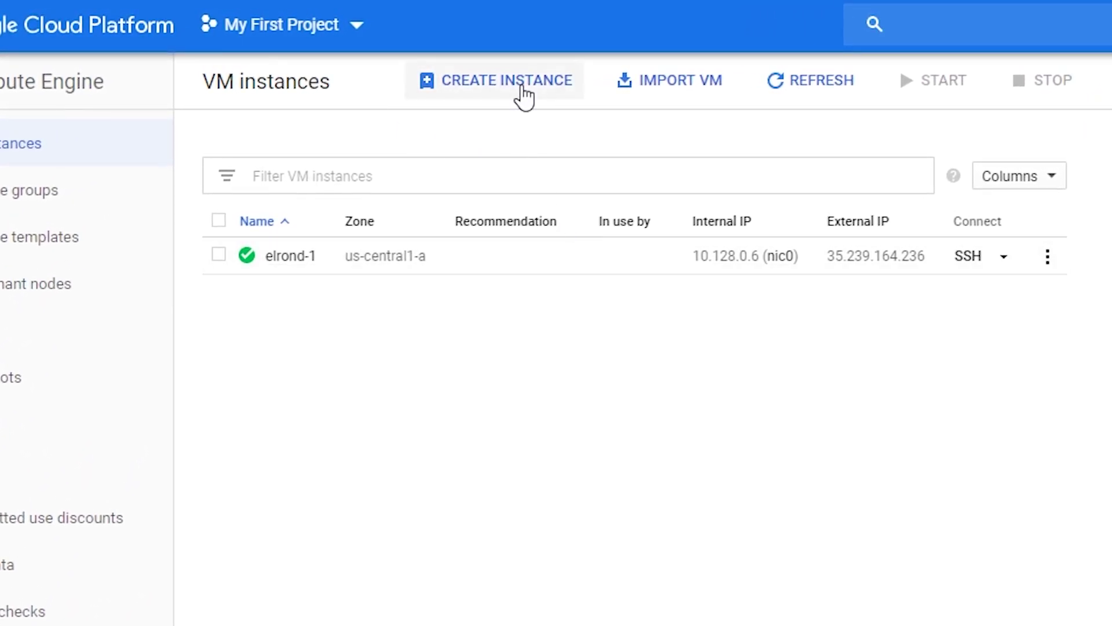
- Start a new instance named elrond-2 with a custom 6 vCPU, 12 GB machine type
left_click(516, 90)
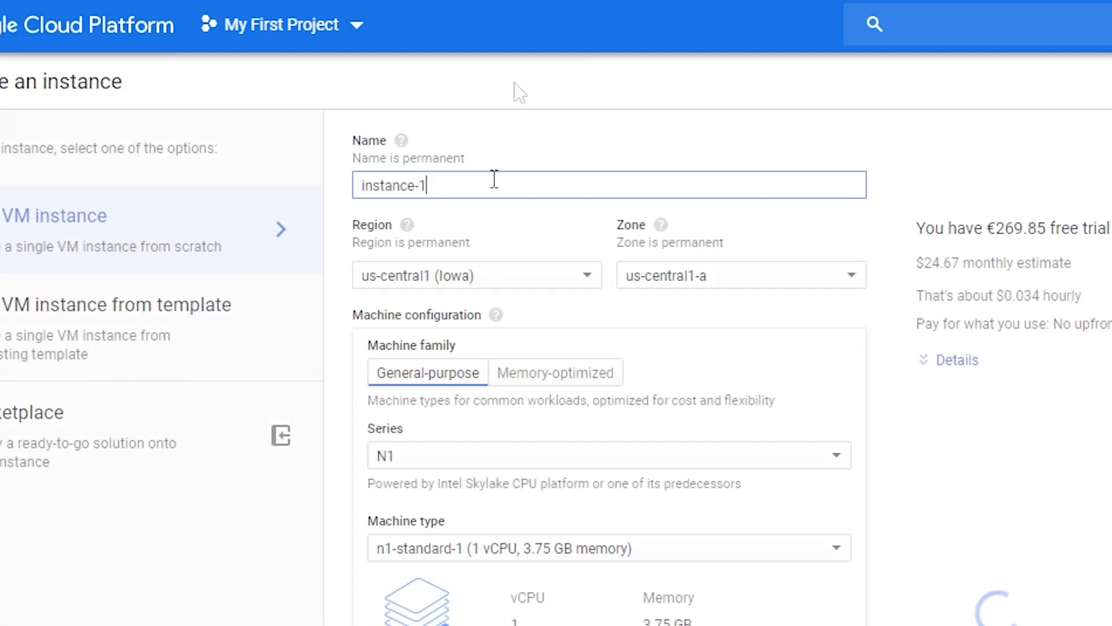
type("elrond")
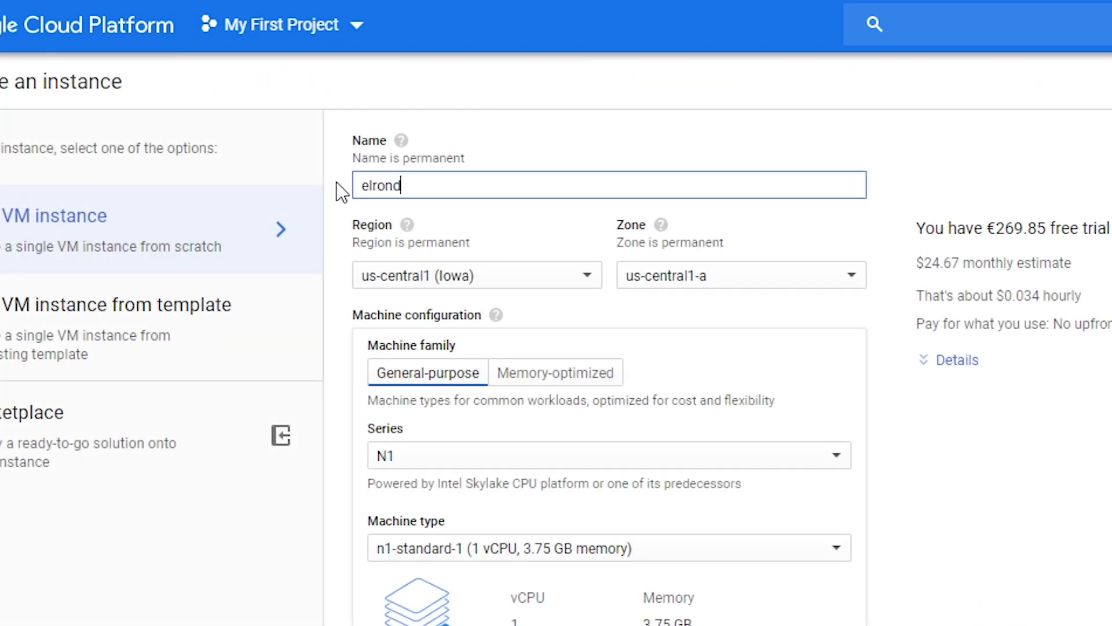
type("-2")
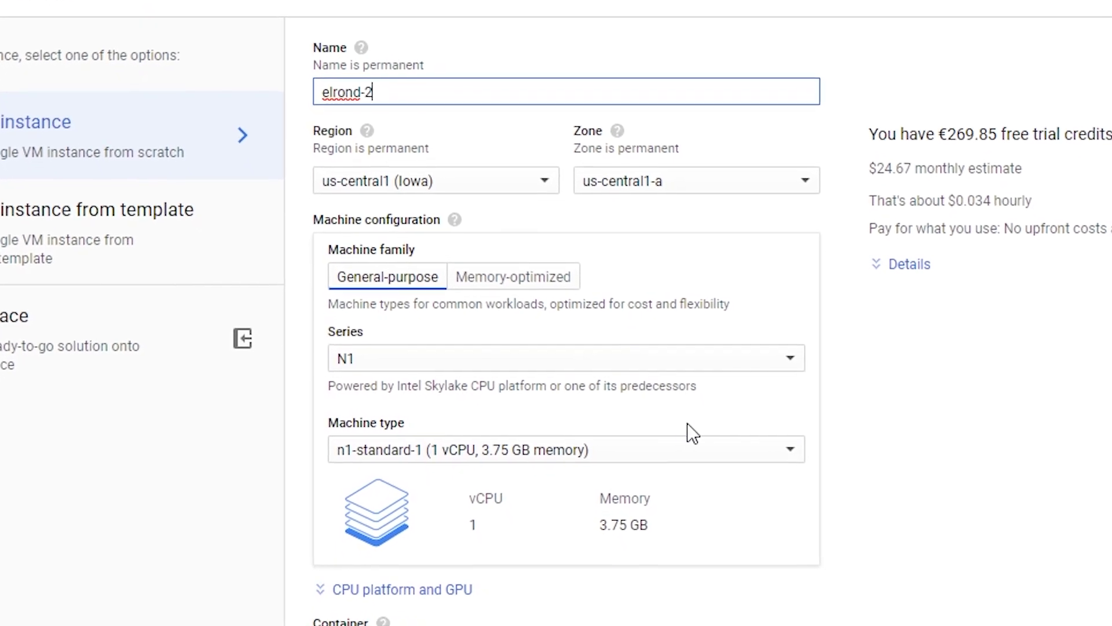
left_click(500, 427)
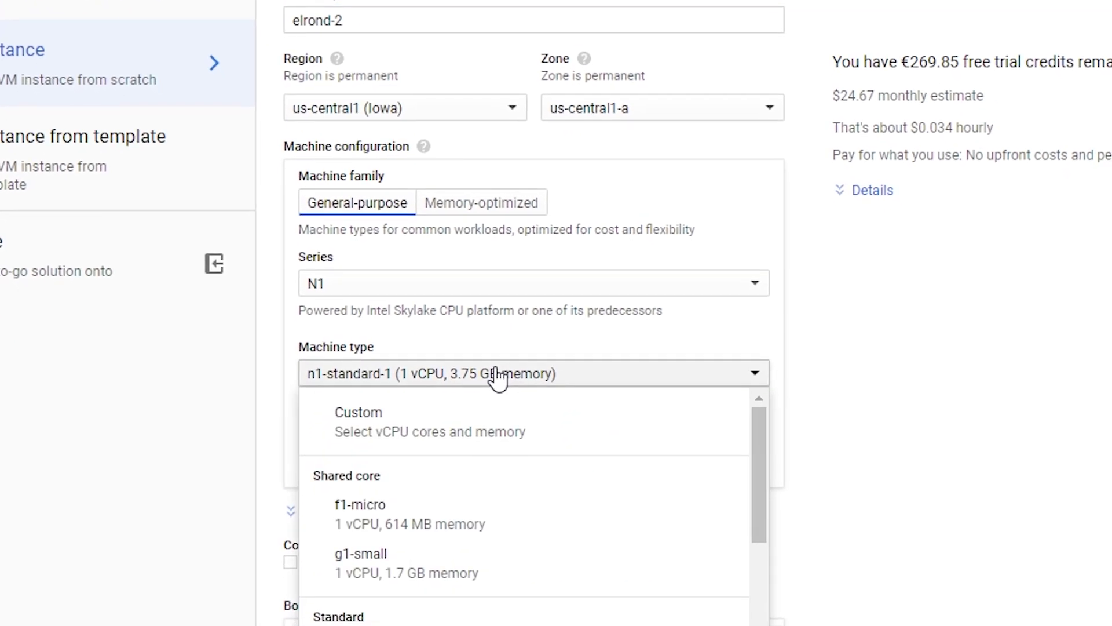
left_click(435, 409)
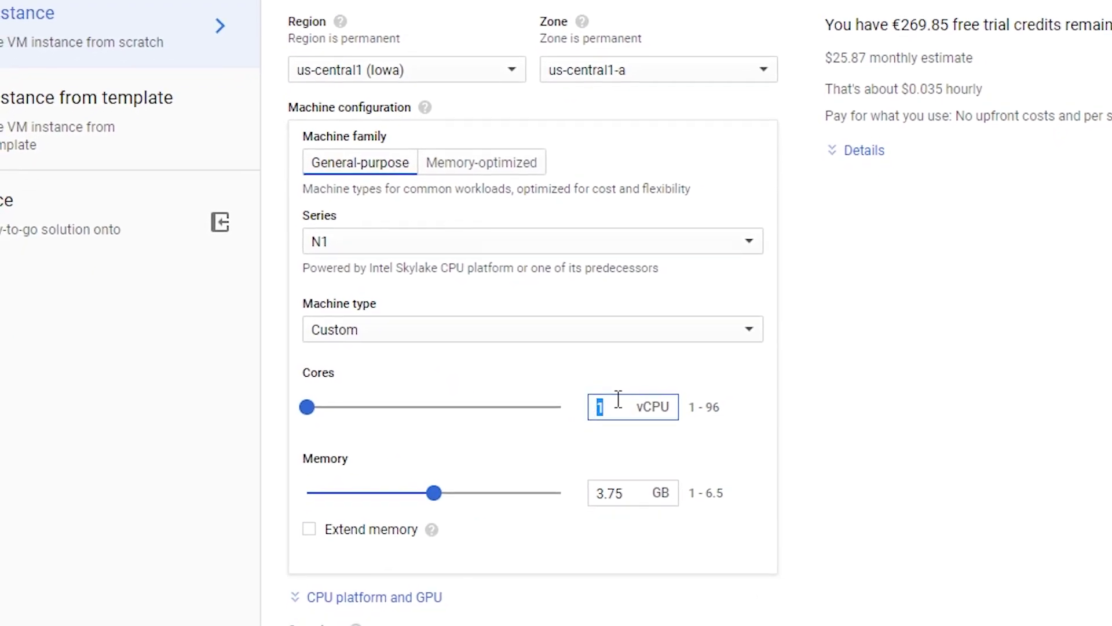
double_click(600, 383)
type("6")
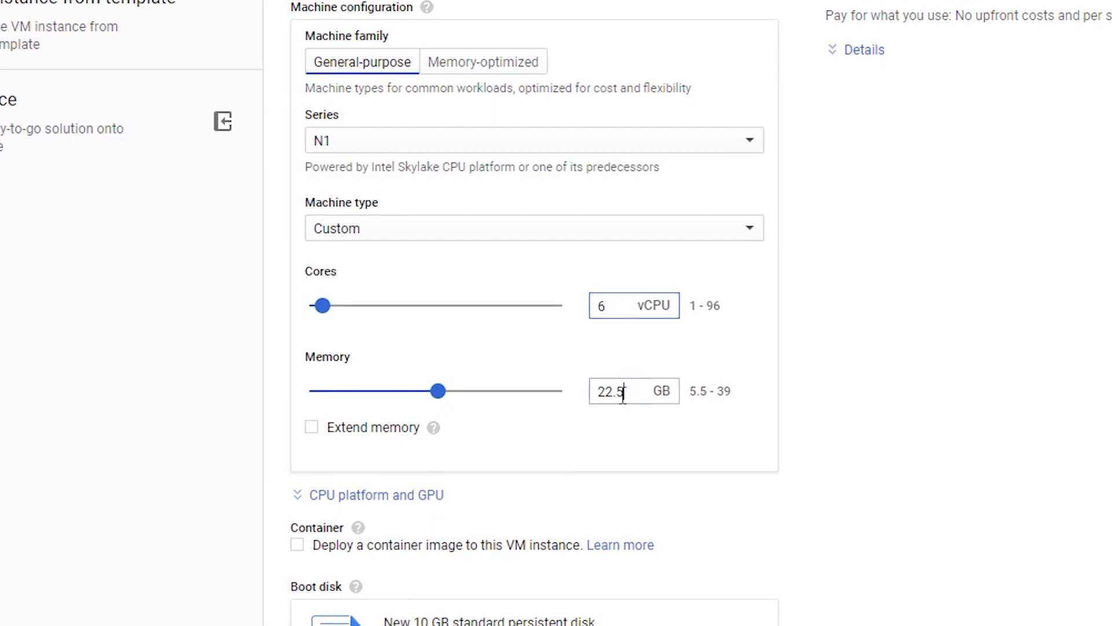
double_click(608, 365)
type("12")
scroll(599, 347, "down", 2)
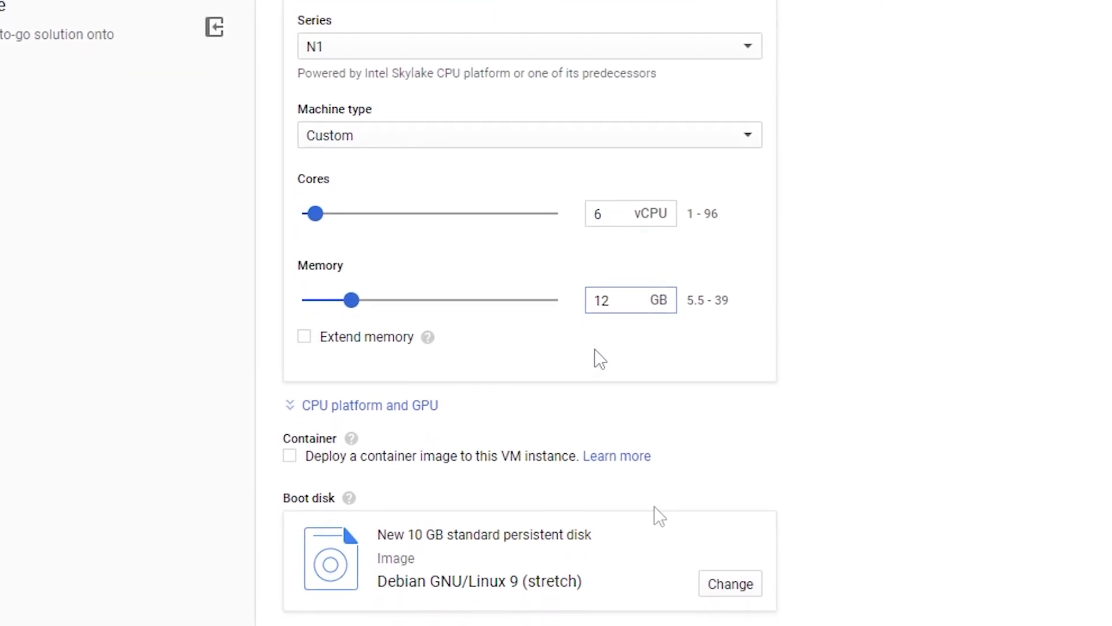
scroll(724, 539, "down", 3)
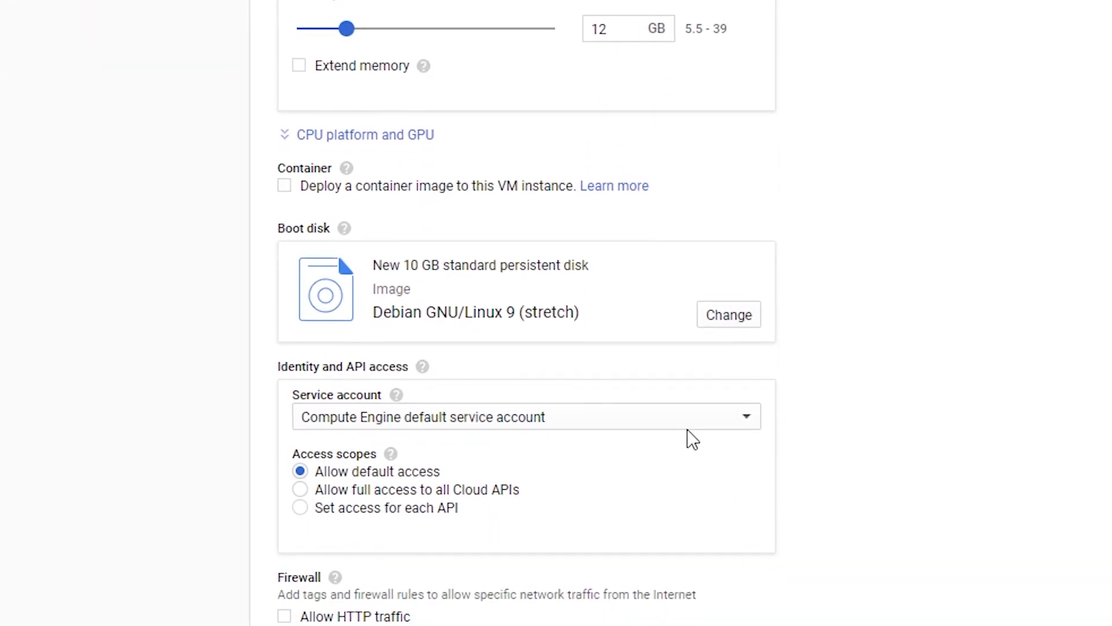
- Give elrond-2 a 300 GB Ubuntu 18.04 LTS boot disk and create it
left_click(715, 329)
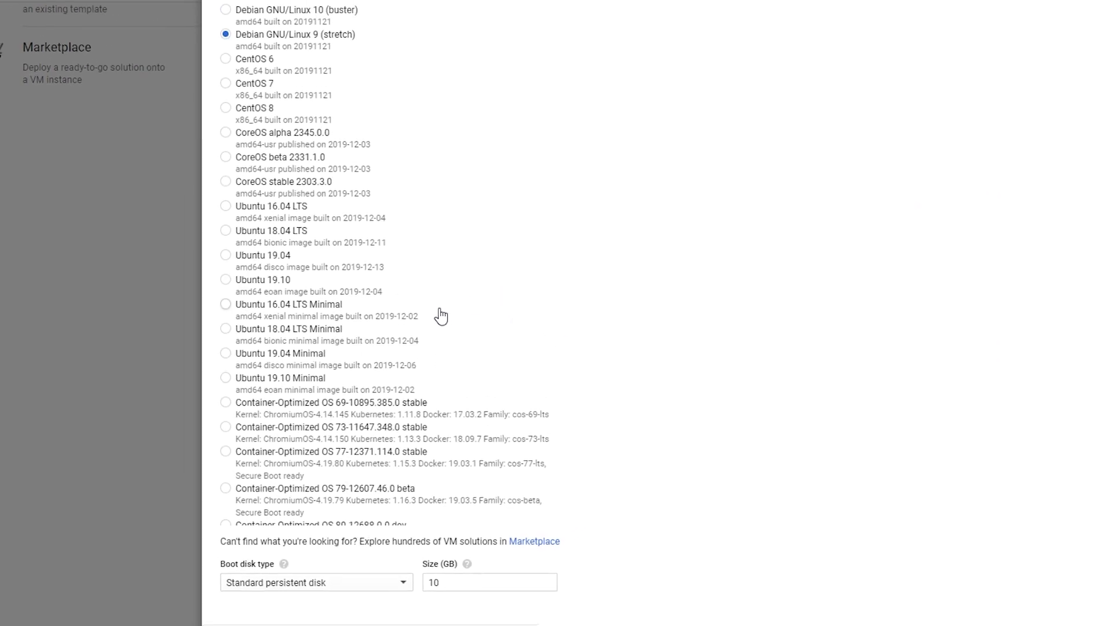
left_click(230, 274)
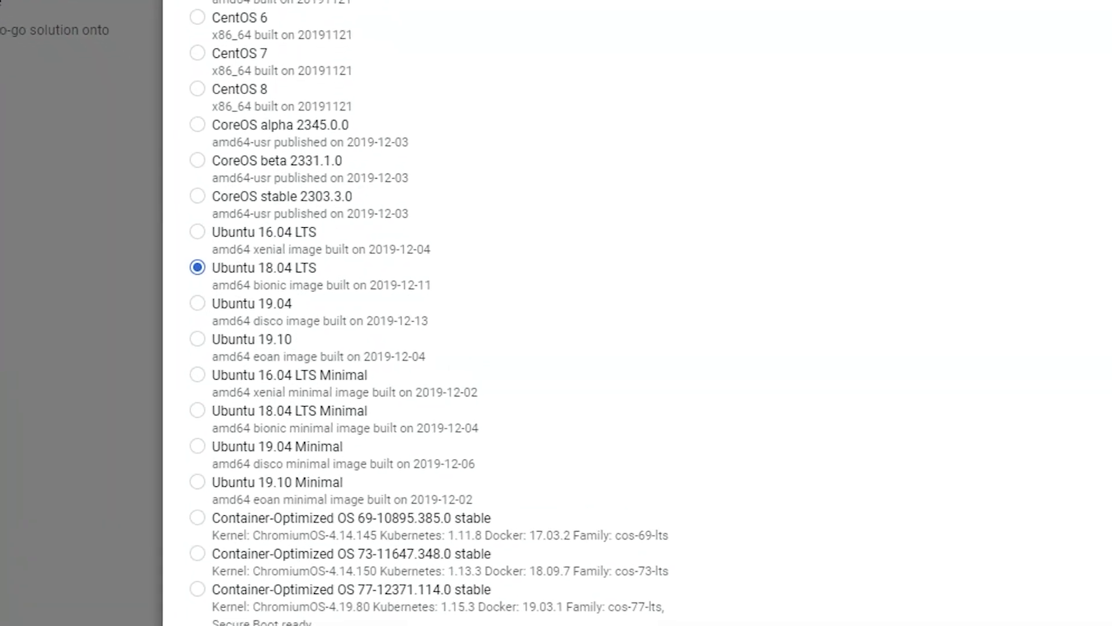
double_click(541, 538)
type("300")
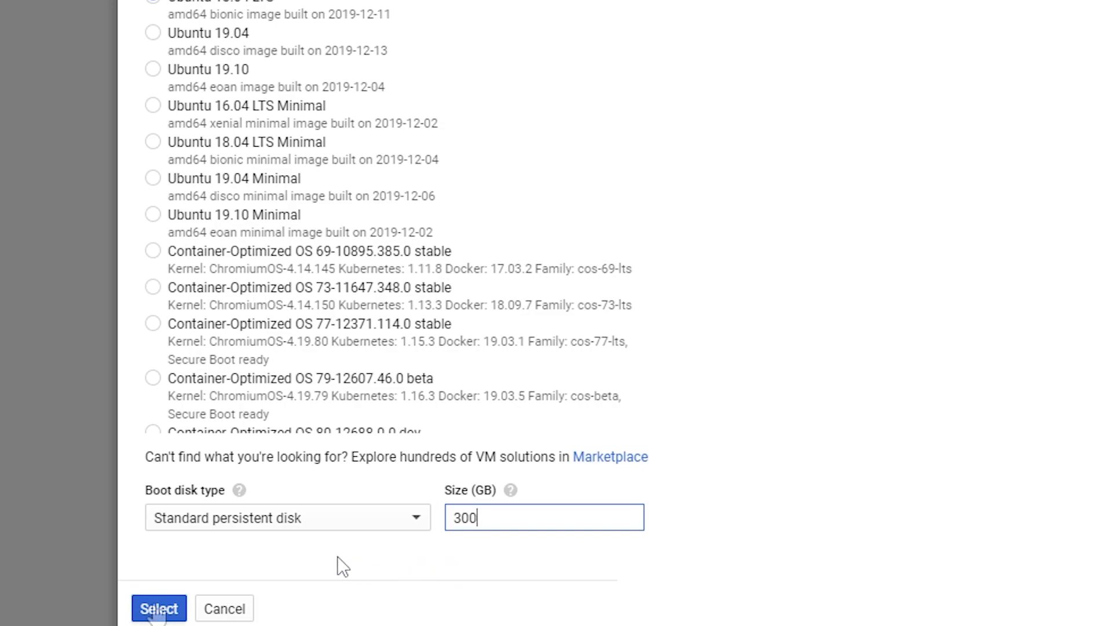
left_click(159, 609)
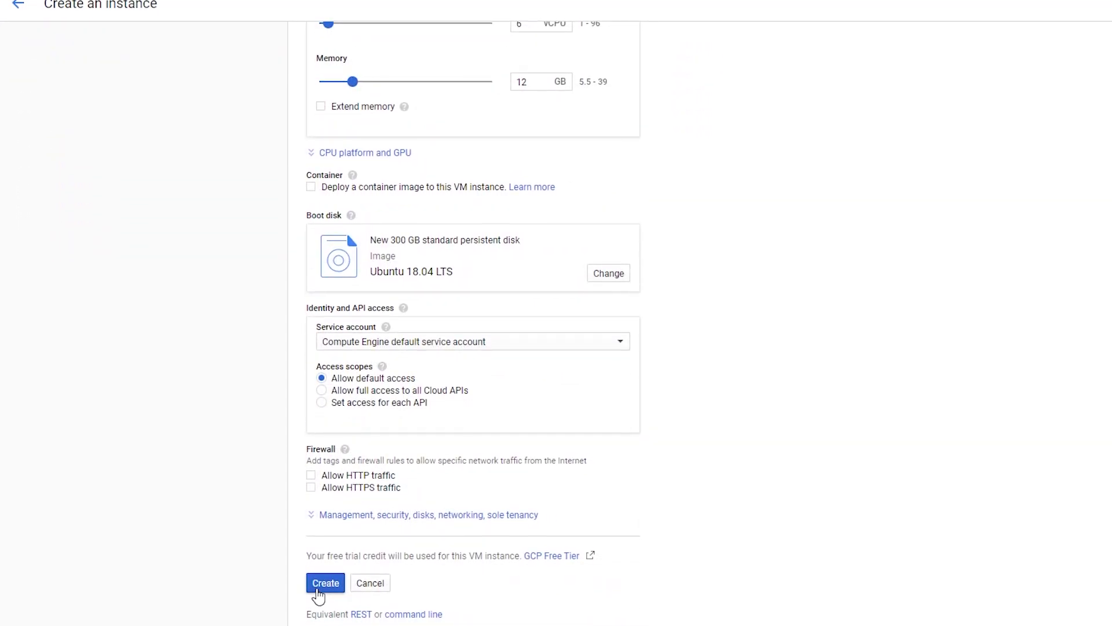
left_click(325, 587)
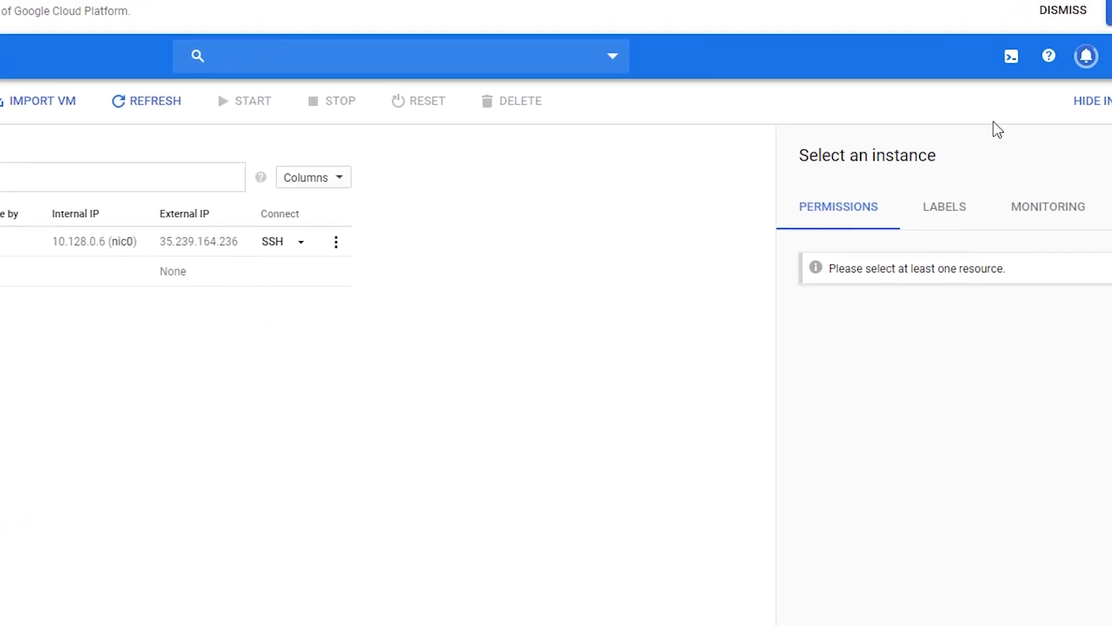
left_click(1020, 67)
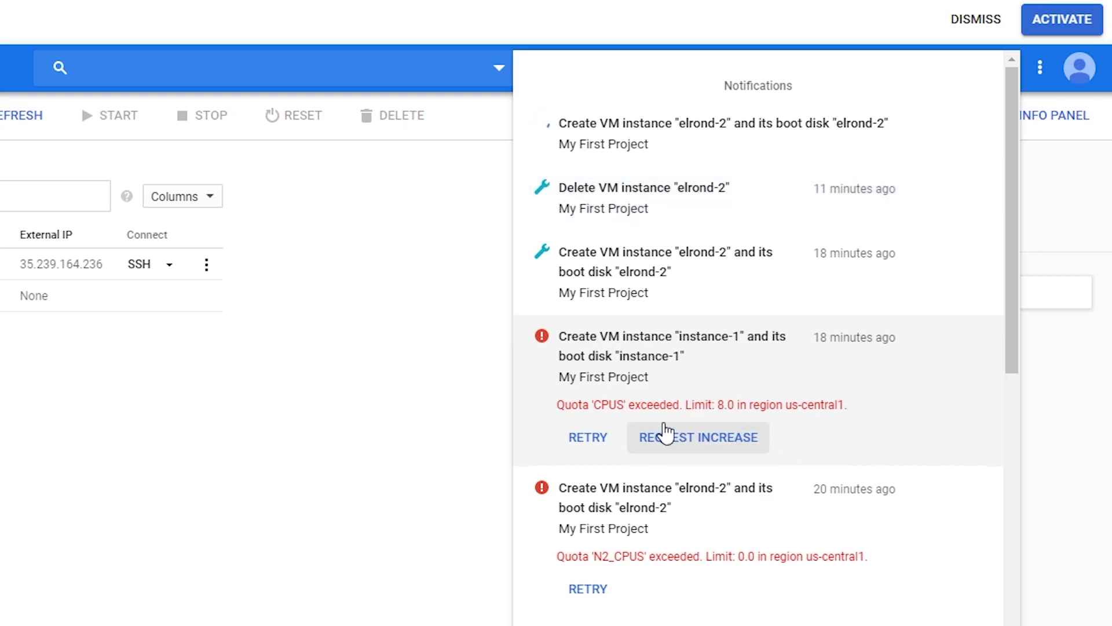
scroll(499, 517, "down", 3)
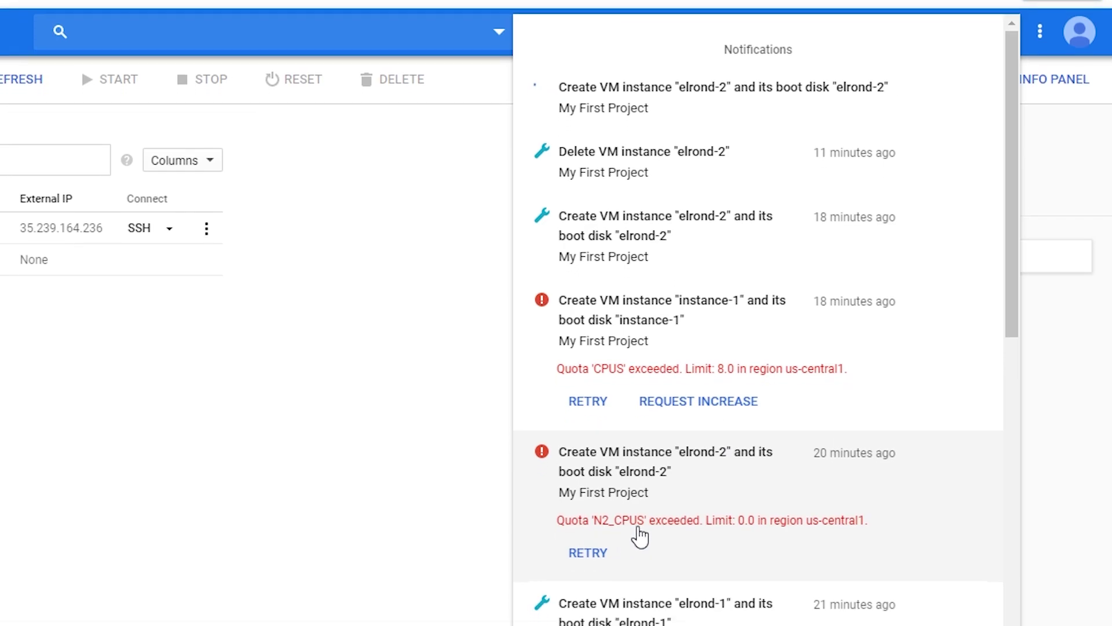
scroll(611, 404, "down", 2)
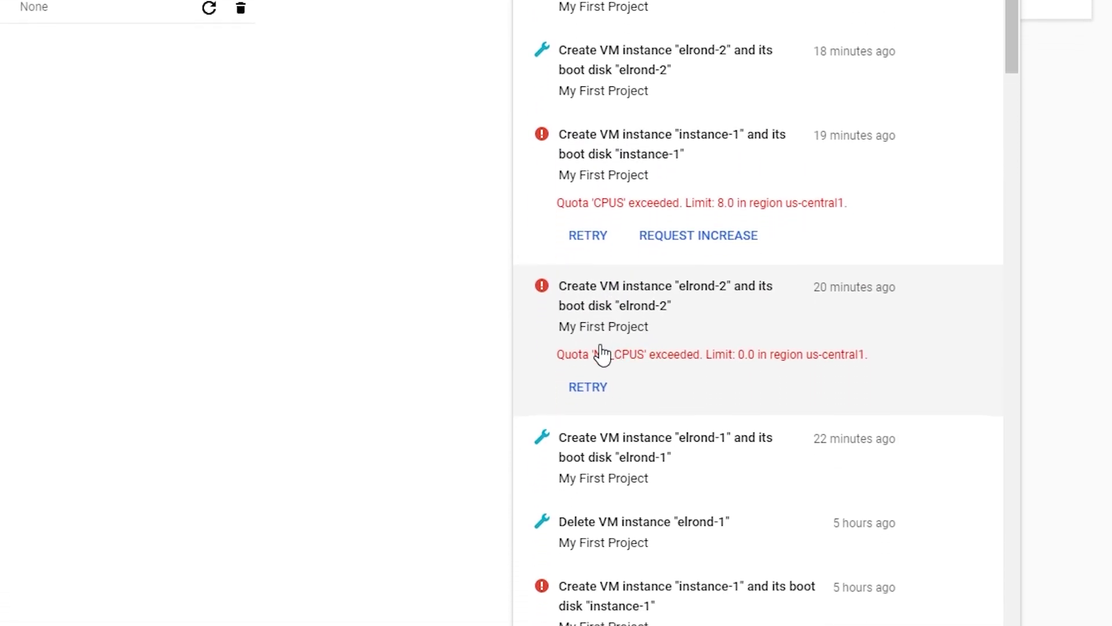
scroll(447, 252, "up", 4)
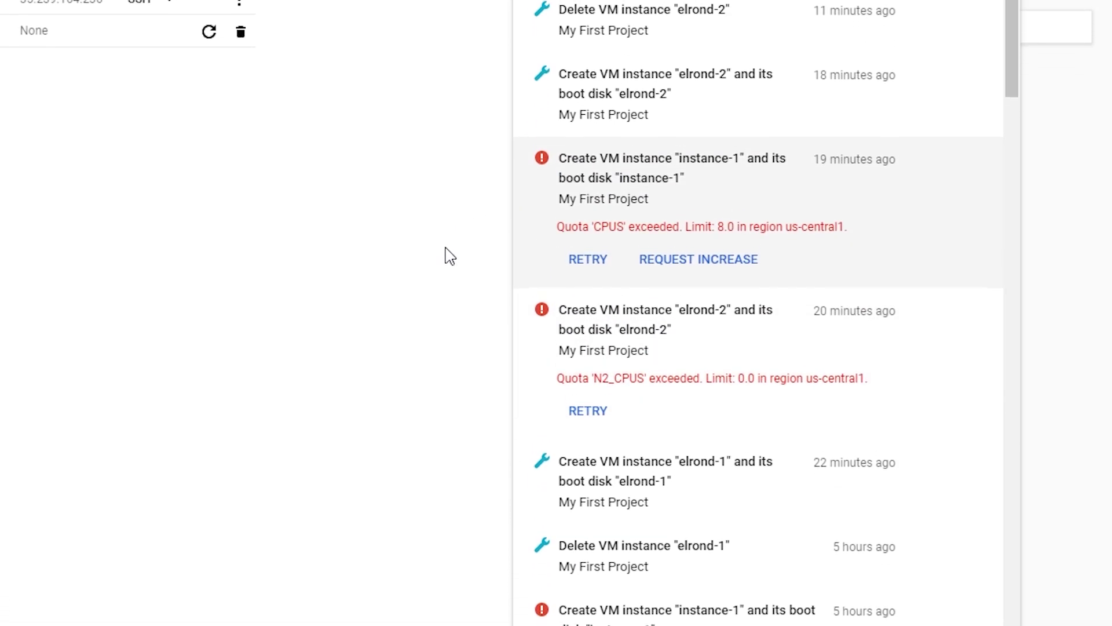
scroll(669, 213, "up", 2)
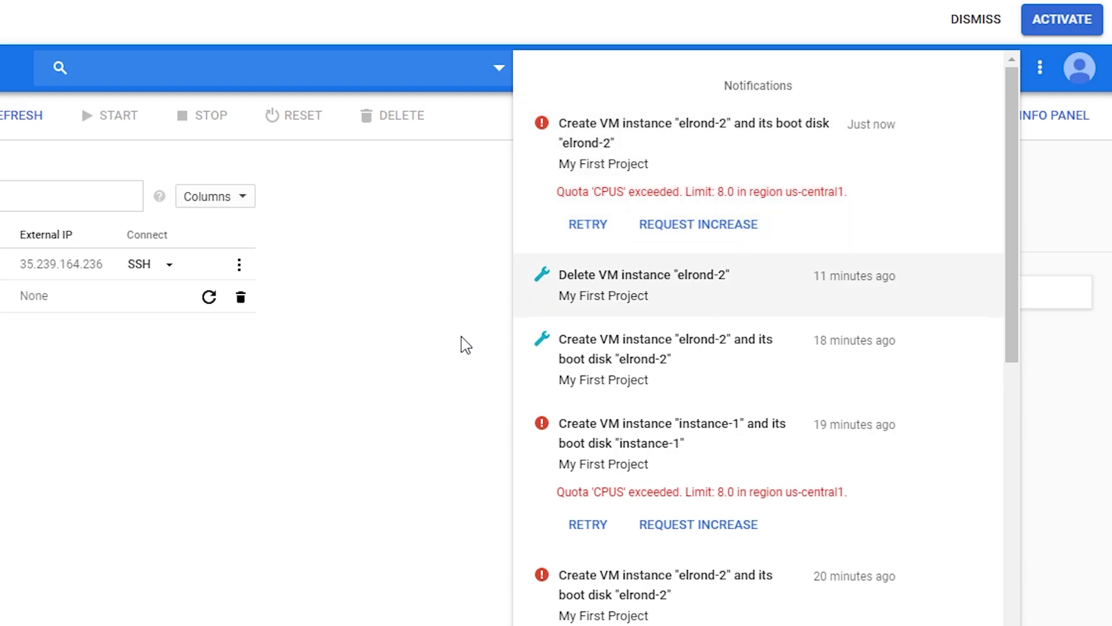
left_click(487, 365)
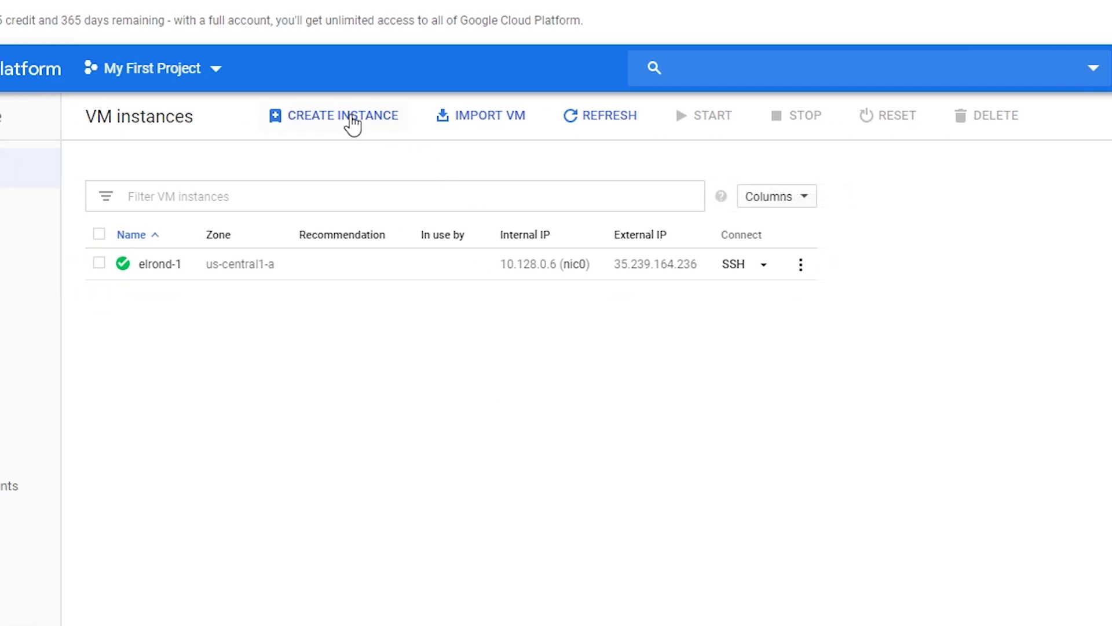
- Start another instance in the europe-west4 region and name it elrond-2
left_click(352, 121)
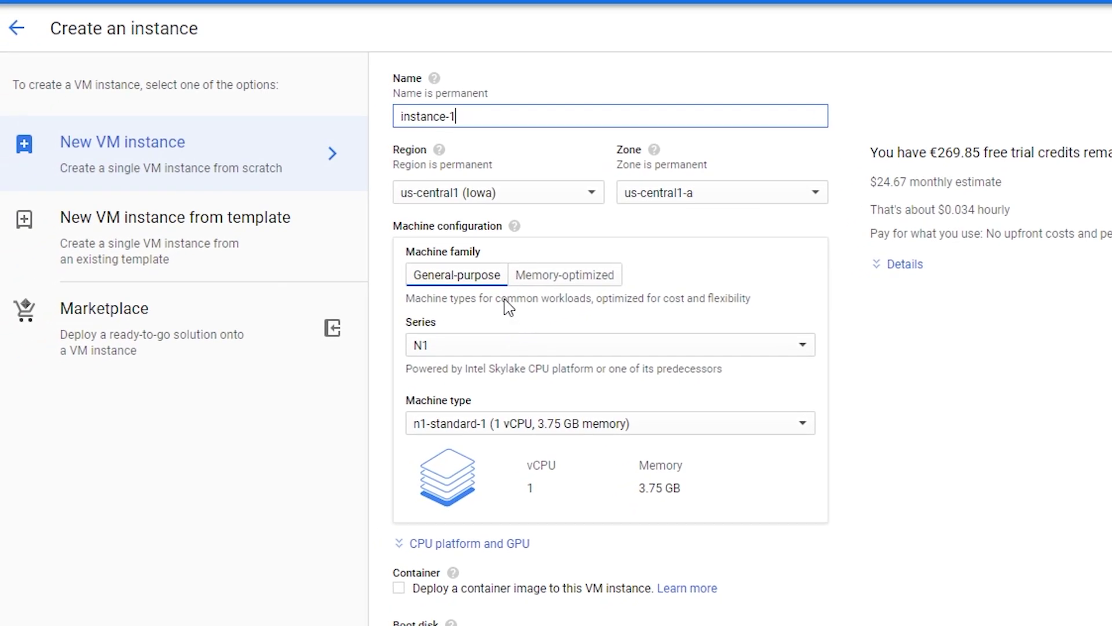
left_click(497, 193)
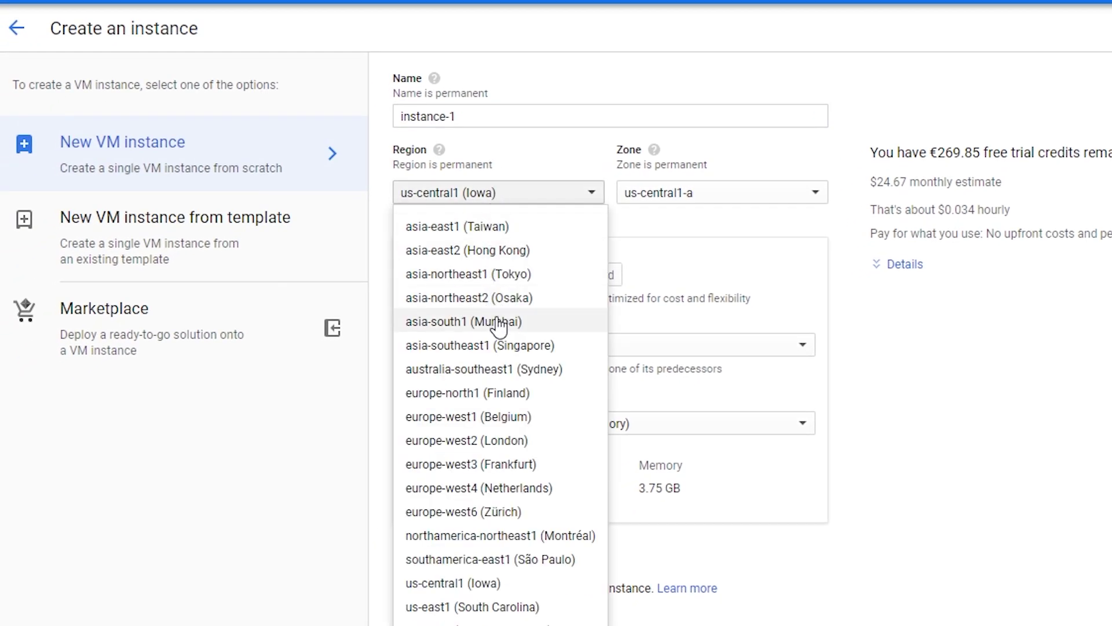
left_click(533, 488)
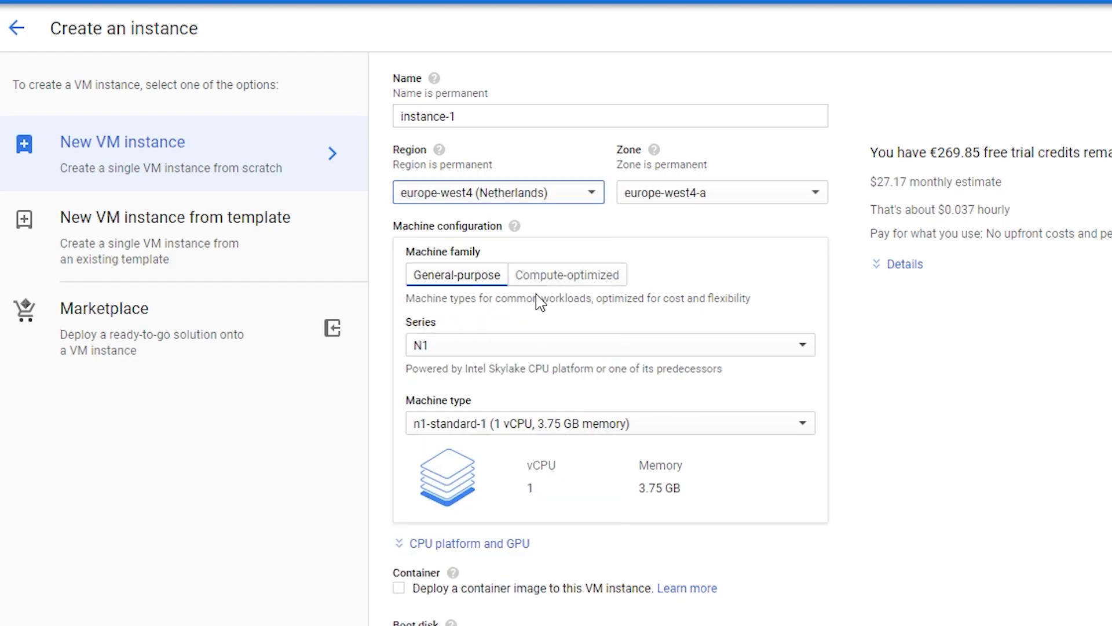
left_click(460, 116)
type("elrond-2")
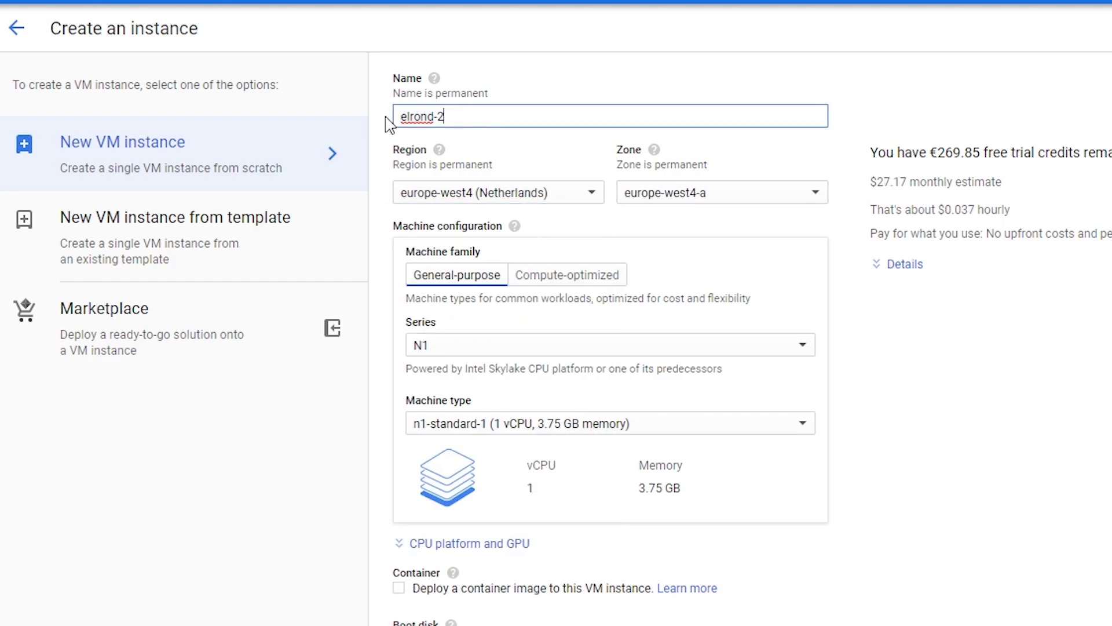
left_click(827, 386)
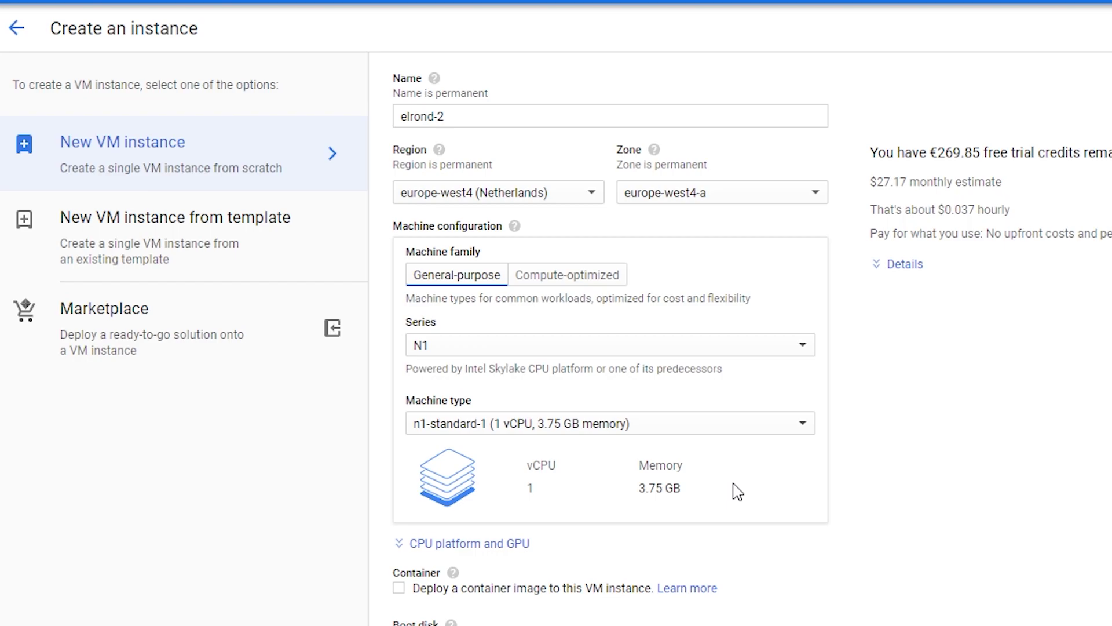
- Set a custom machine type with 6 cores and 12 GB memory
left_click(556, 382)
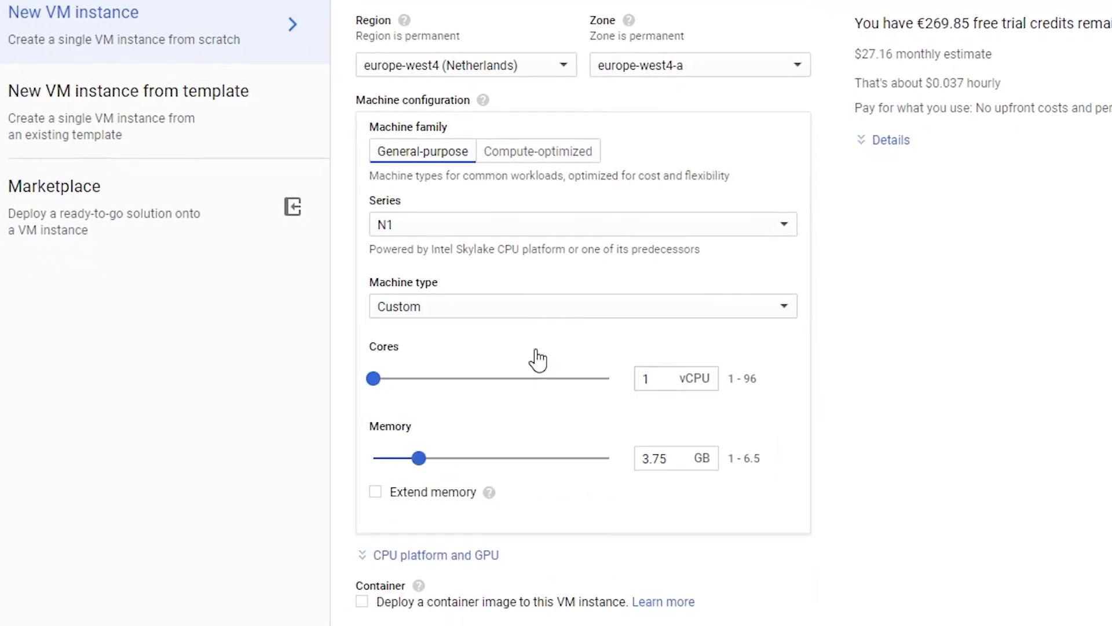
double_click(647, 378)
type("6")
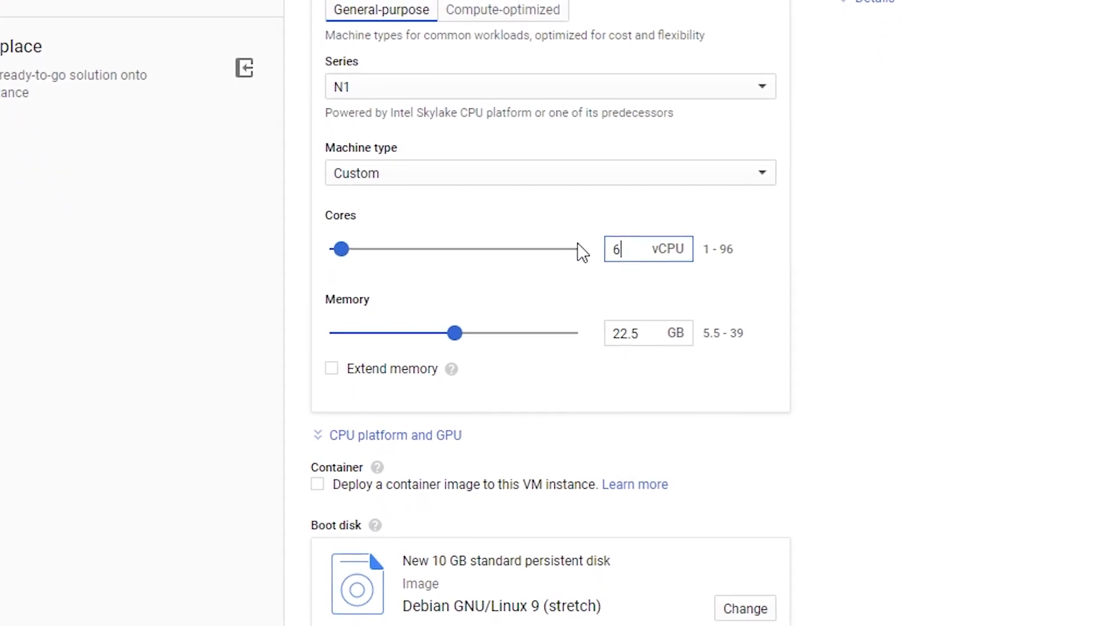
double_click(639, 332)
type("12")
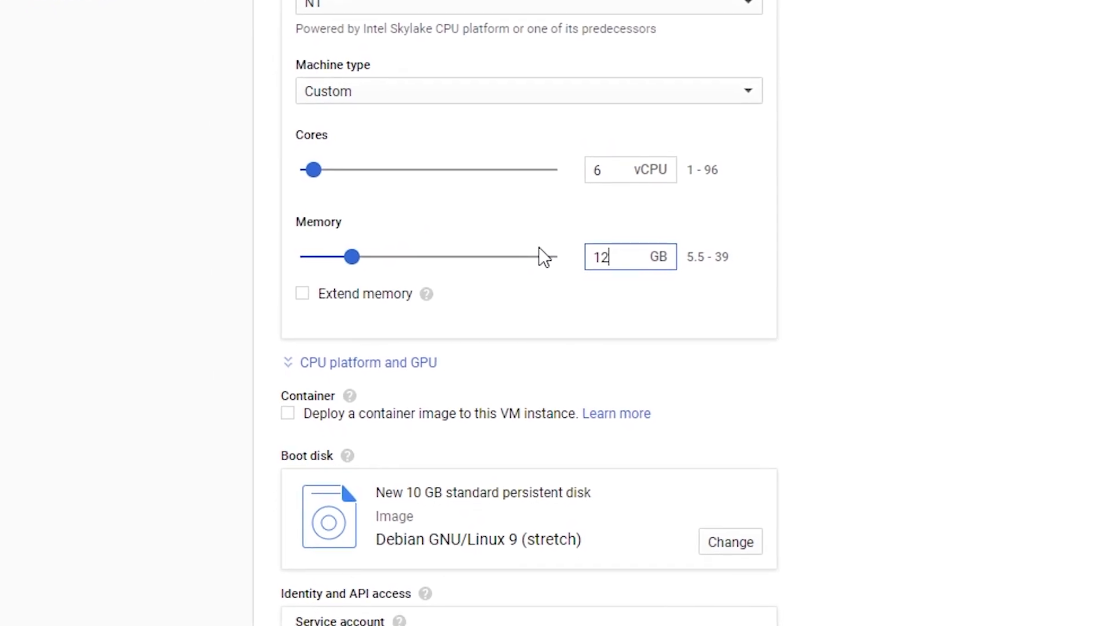
scroll(764, 339, "down", 5)
scroll(730, 183, "up", 2)
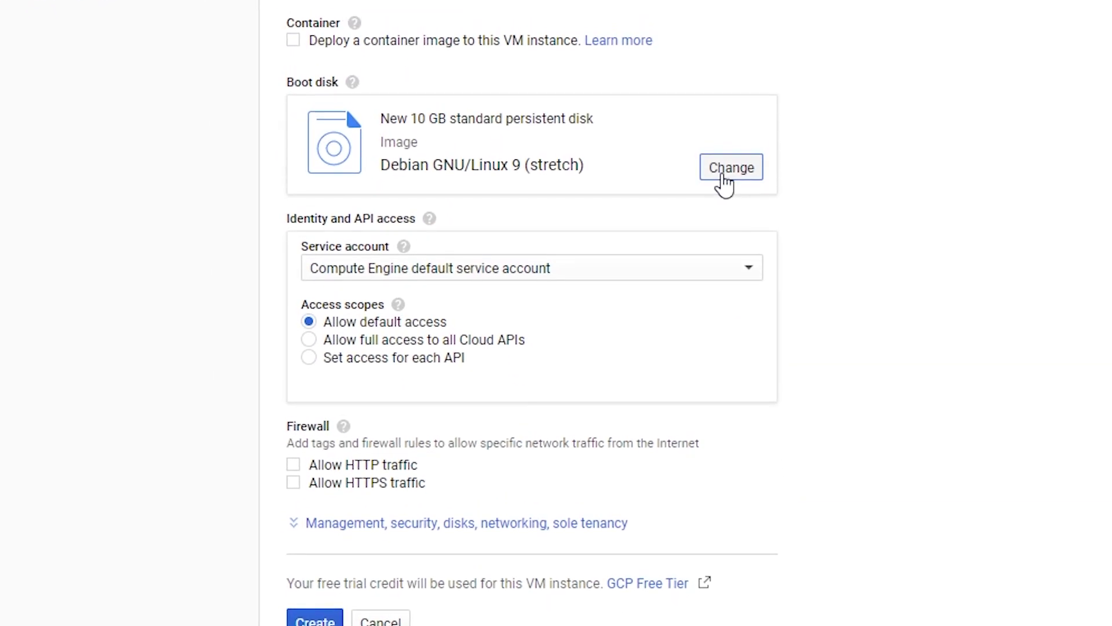
- Choose a 300 GB Ubuntu 18.04 LTS boot disk and create elrond-2
left_click(731, 168)
left_click(256, 148)
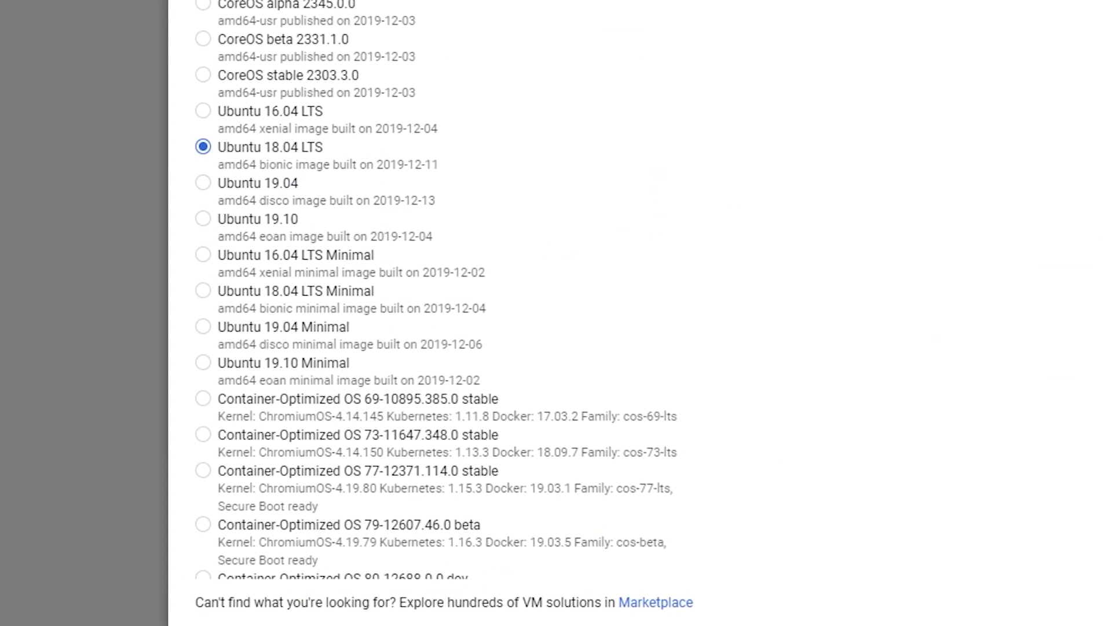
scroll(452, 348, "down", 3)
double_click(521, 519)
type("300")
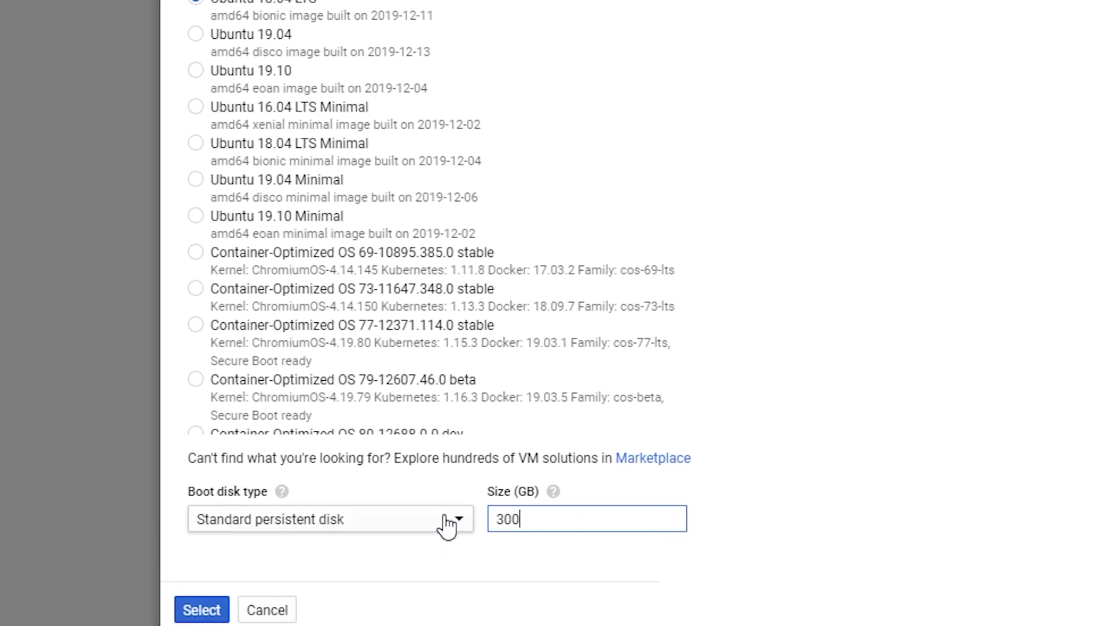
left_click(202, 610)
left_click(309, 555)
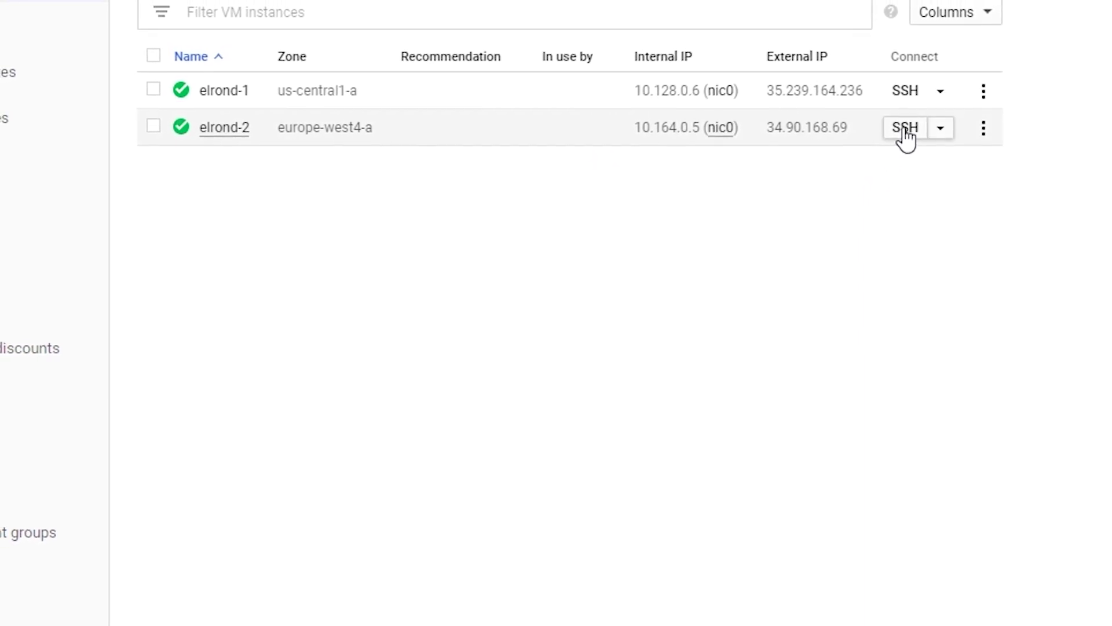
- Open an SSH session from the elrond-2 row of the instances list
left_click(905, 128)
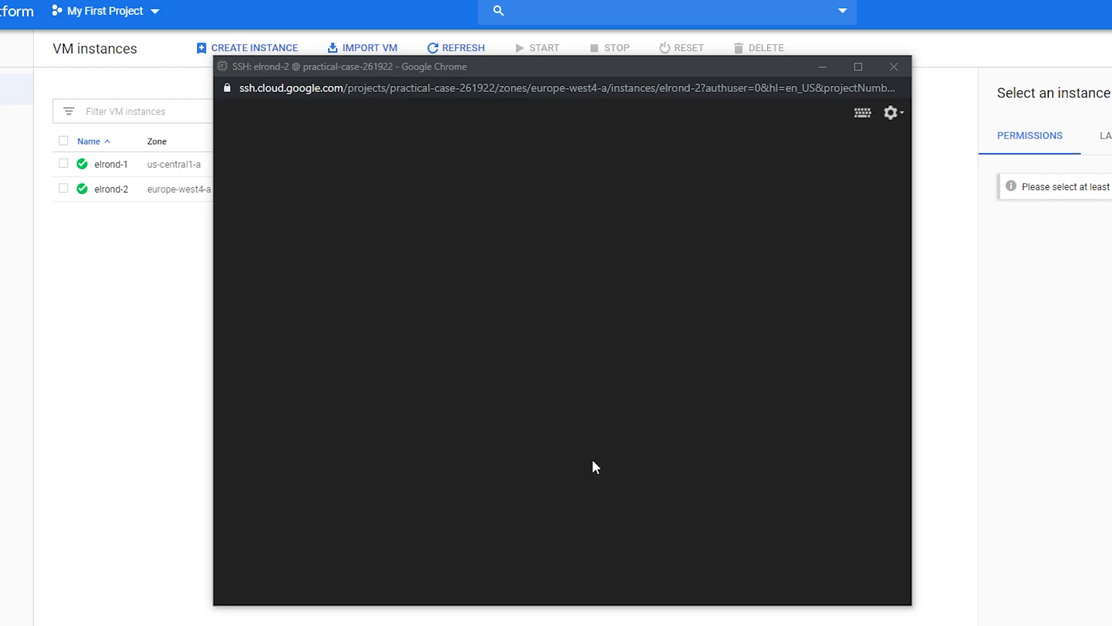
type("s")
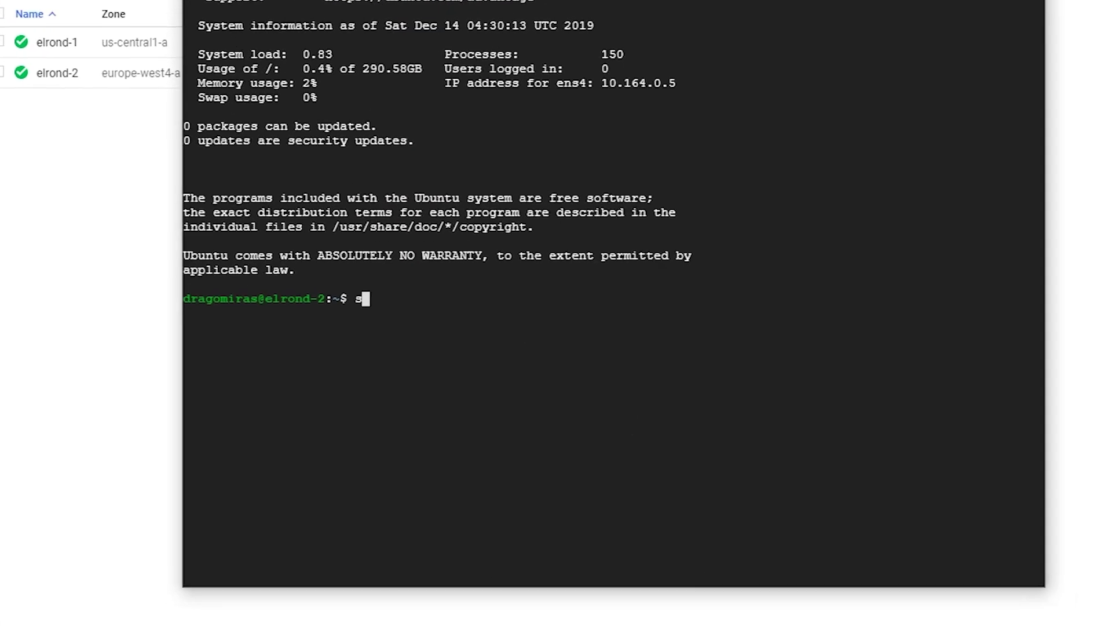
type("udo apt-get update")
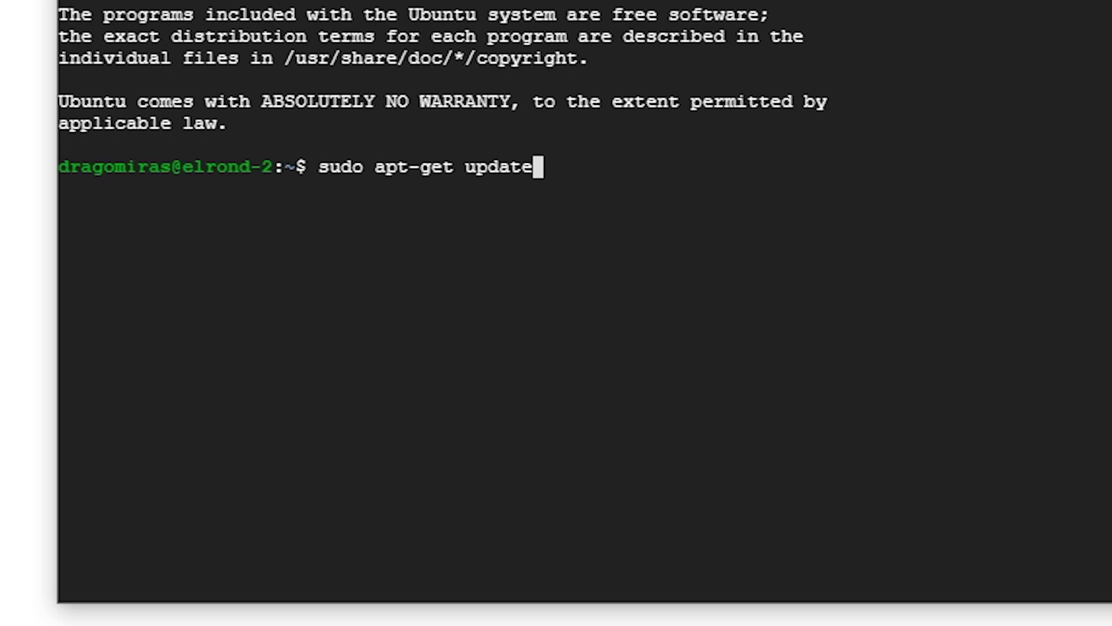
- Run sudo apt-get update, then sudo apt-get upgrade, confirming with y
key("Return")
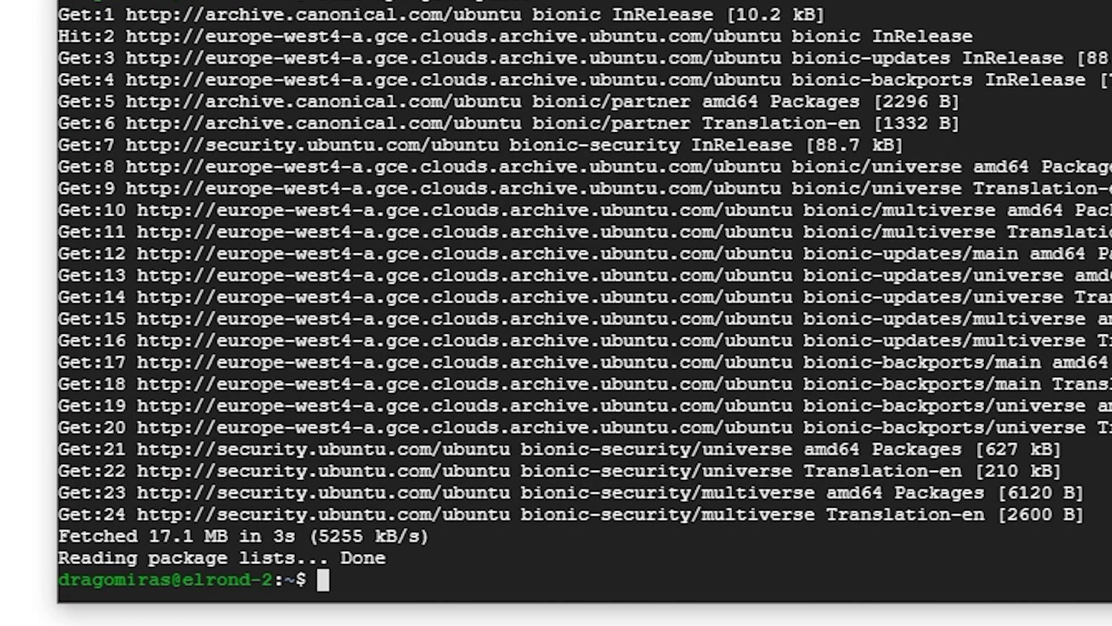
key("Up")
key("BackSpace")
key("BackSpace")
key("BackSpace")
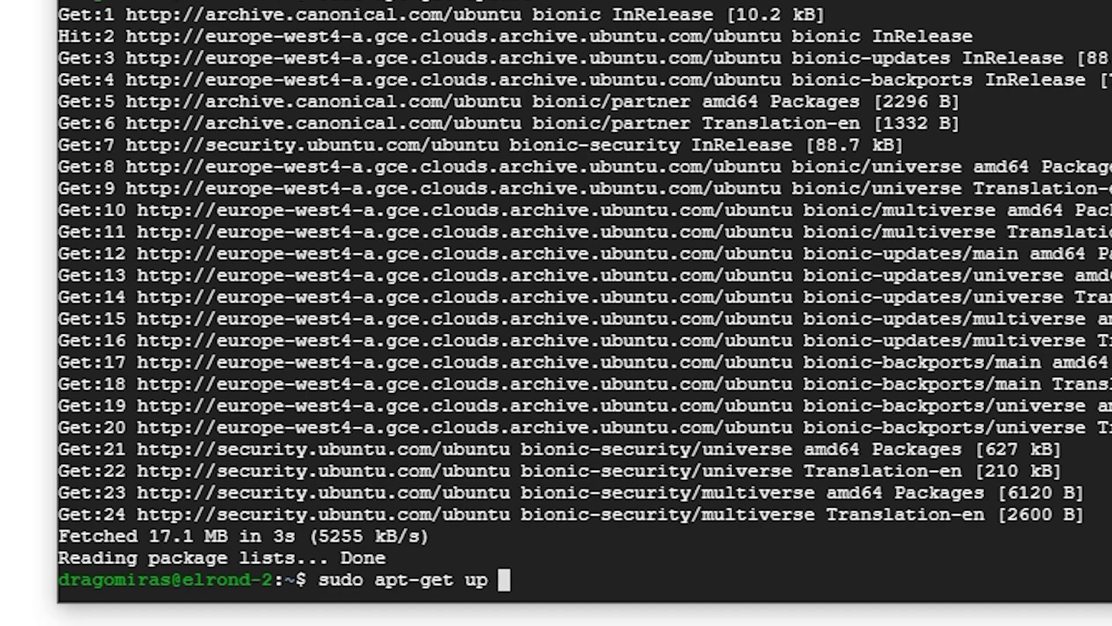
type("grade")
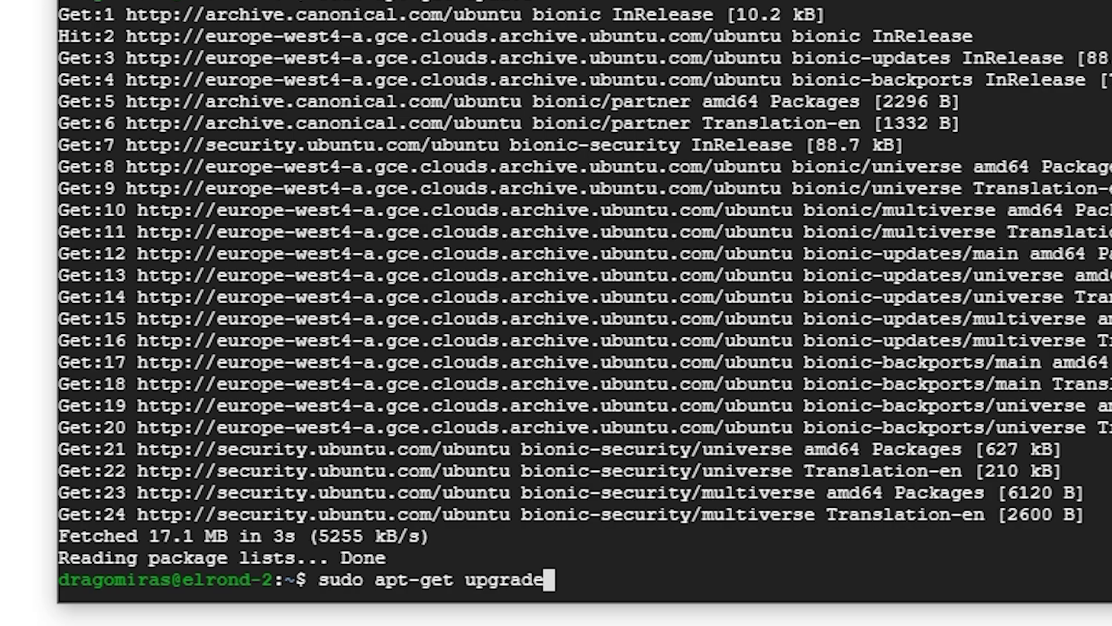
key("Return")
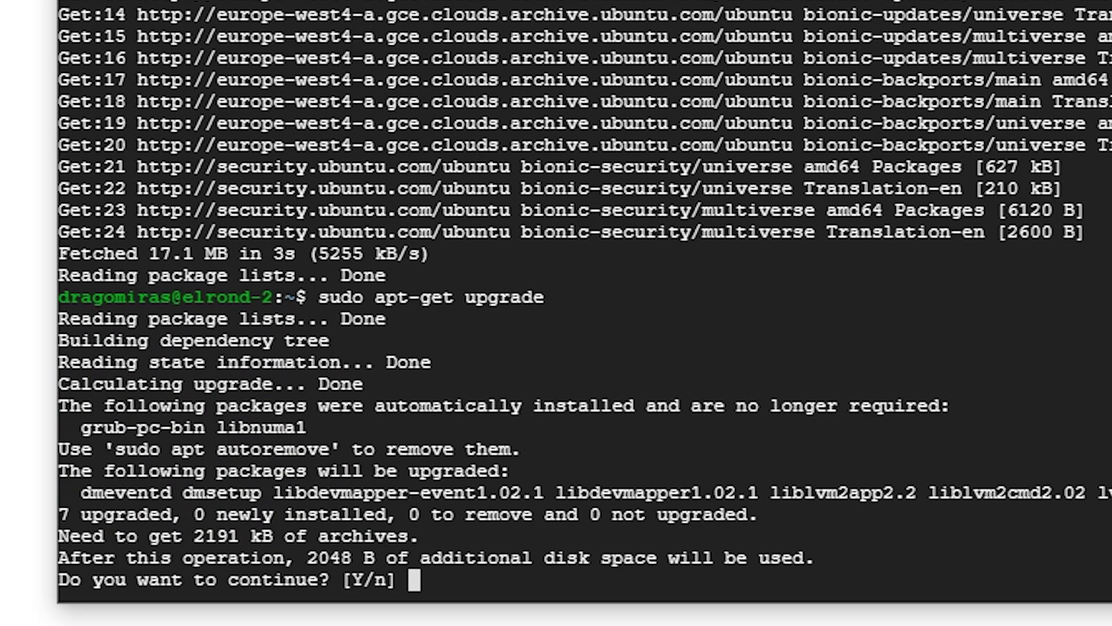
type("y")
key("Return")
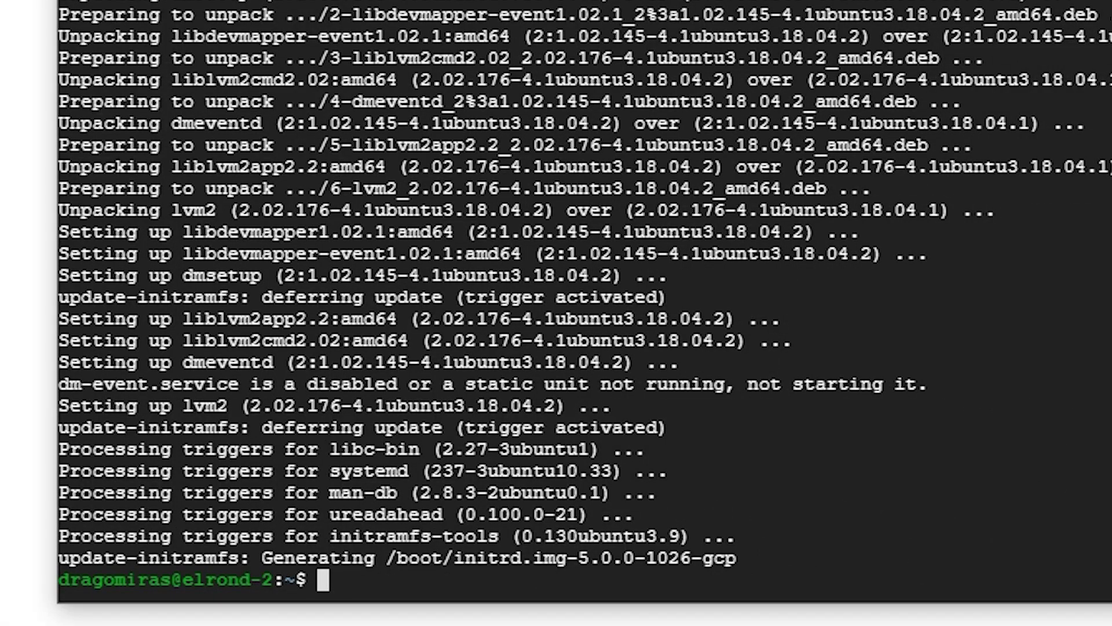
type("cd ~")
- Clone elrond-go-scripts-v2 into the home folder and list its contents
key("Return")
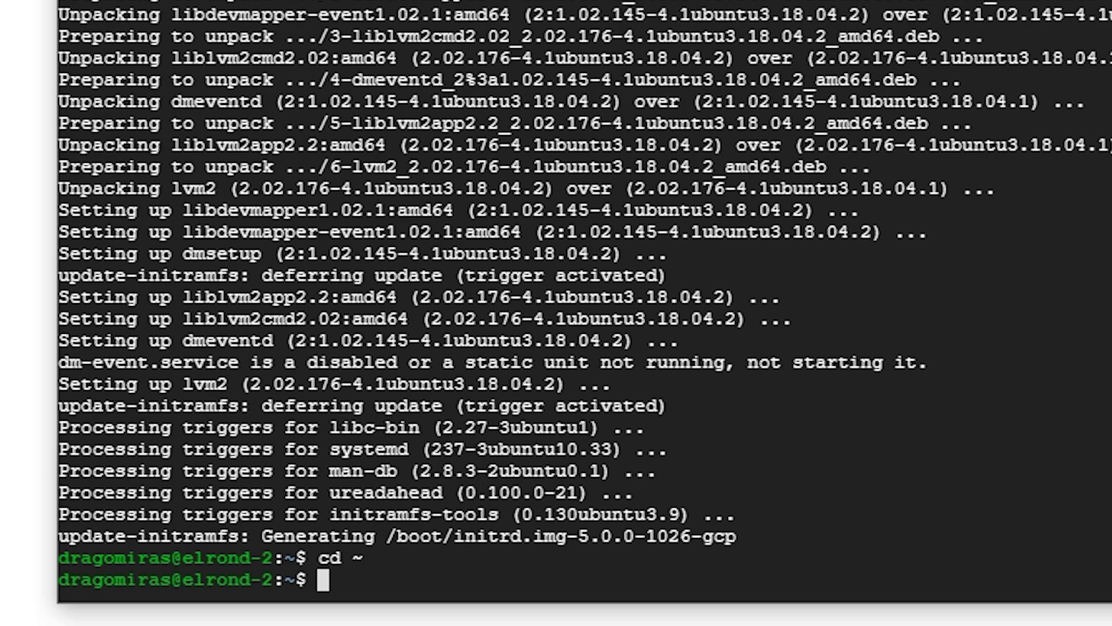
type("git clone https://github.com/ElrondNetwork/elrond-go-scripts-v2")
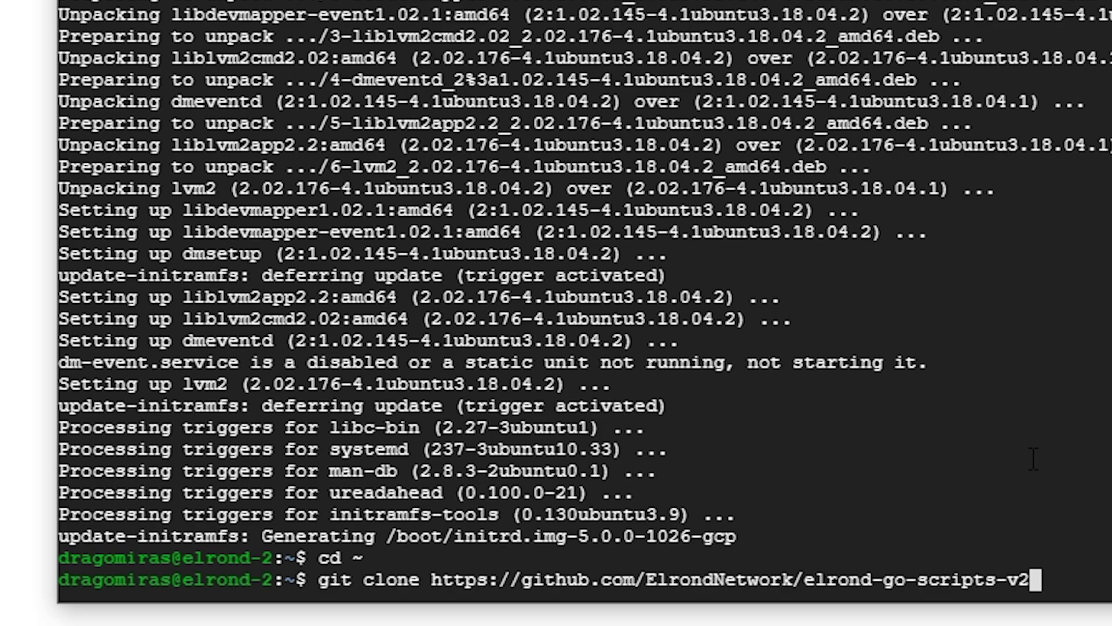
key("Return")
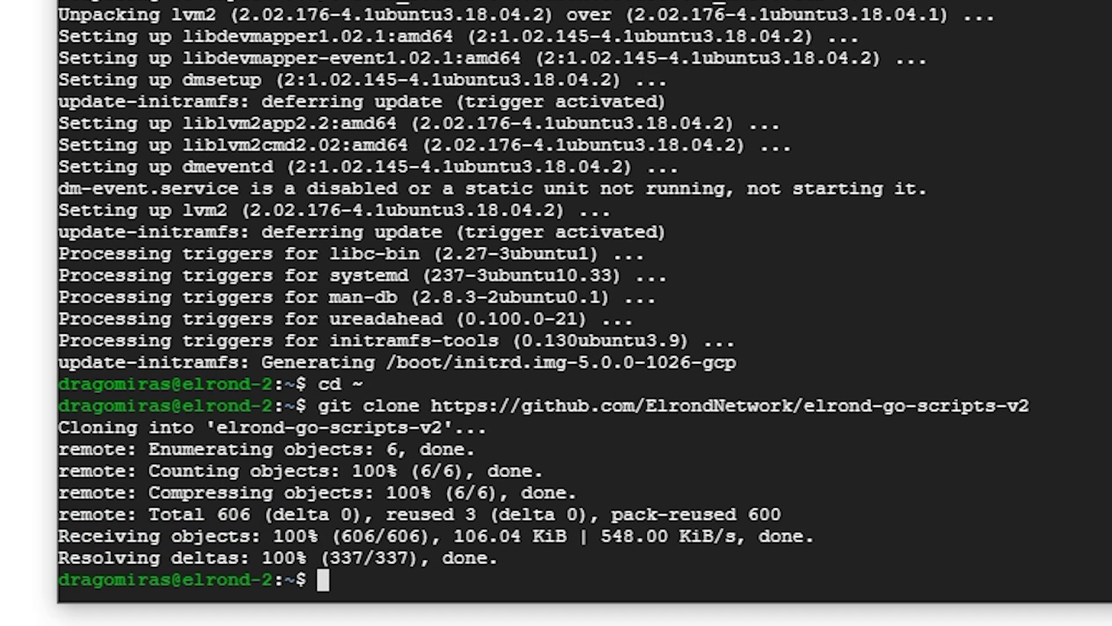
type("ls")
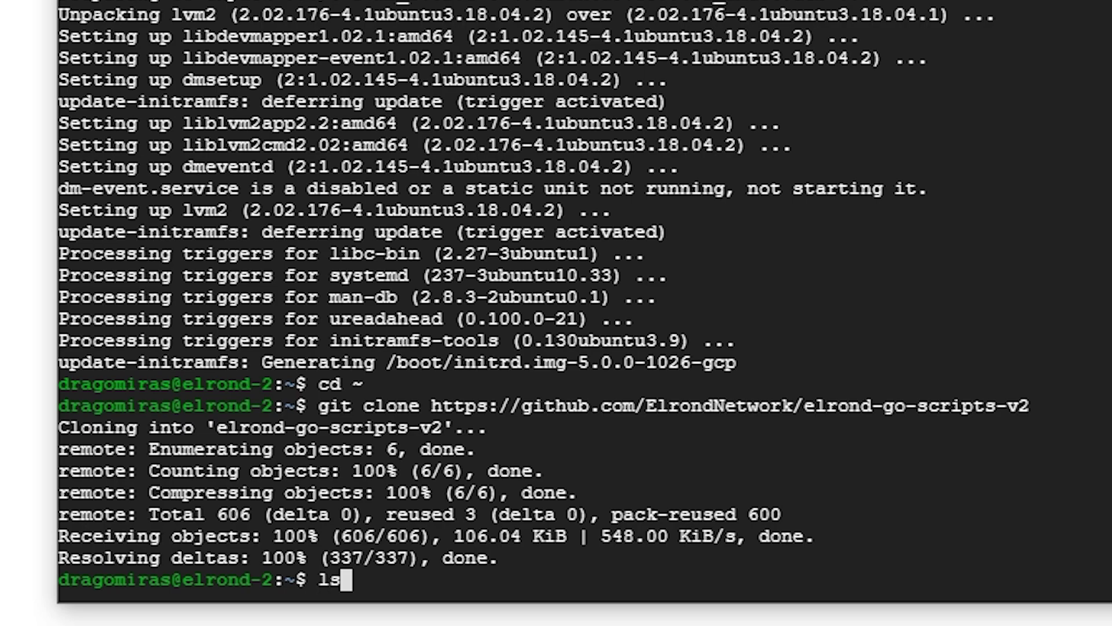
key("Return")
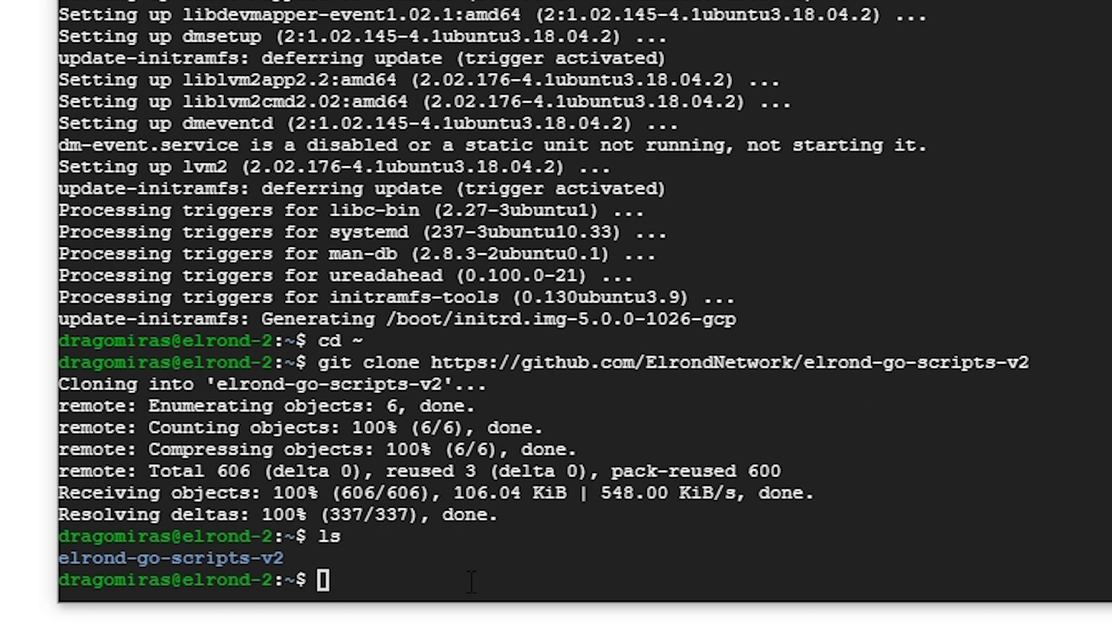
- Run whoami and copy the printed user name
left_click(602, 574)
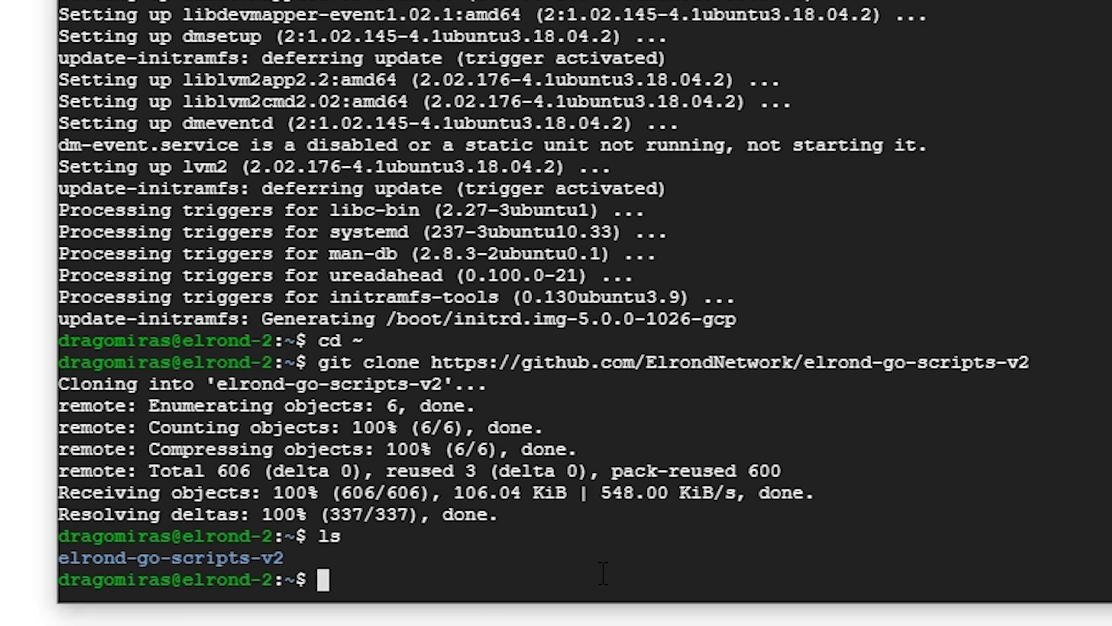
type("whoam")
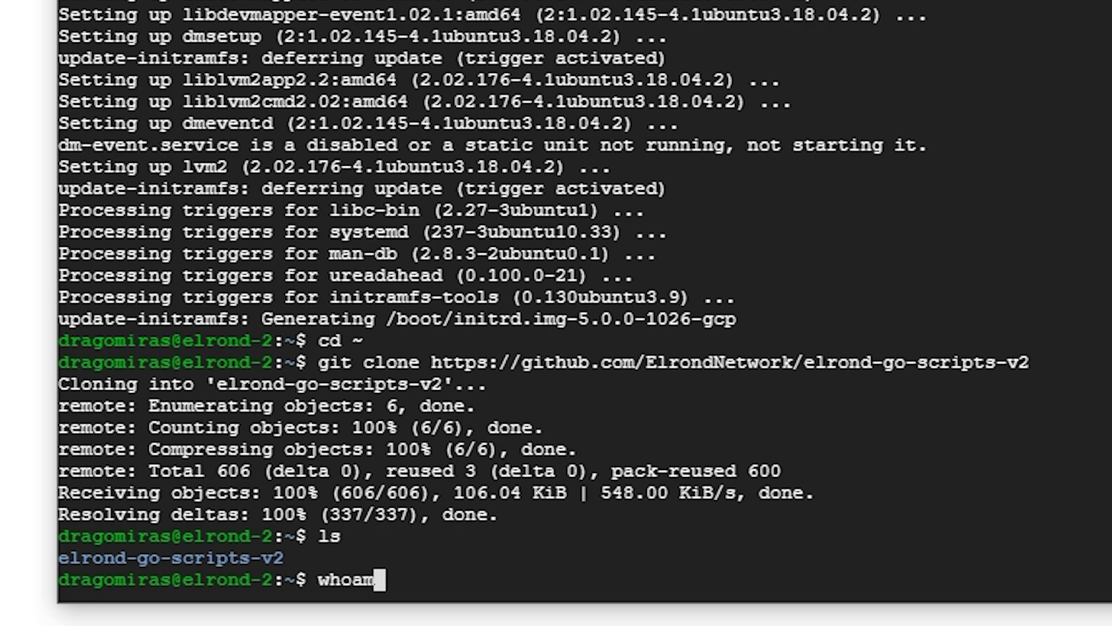
type("i")
key("Return")
double_click(113, 556)
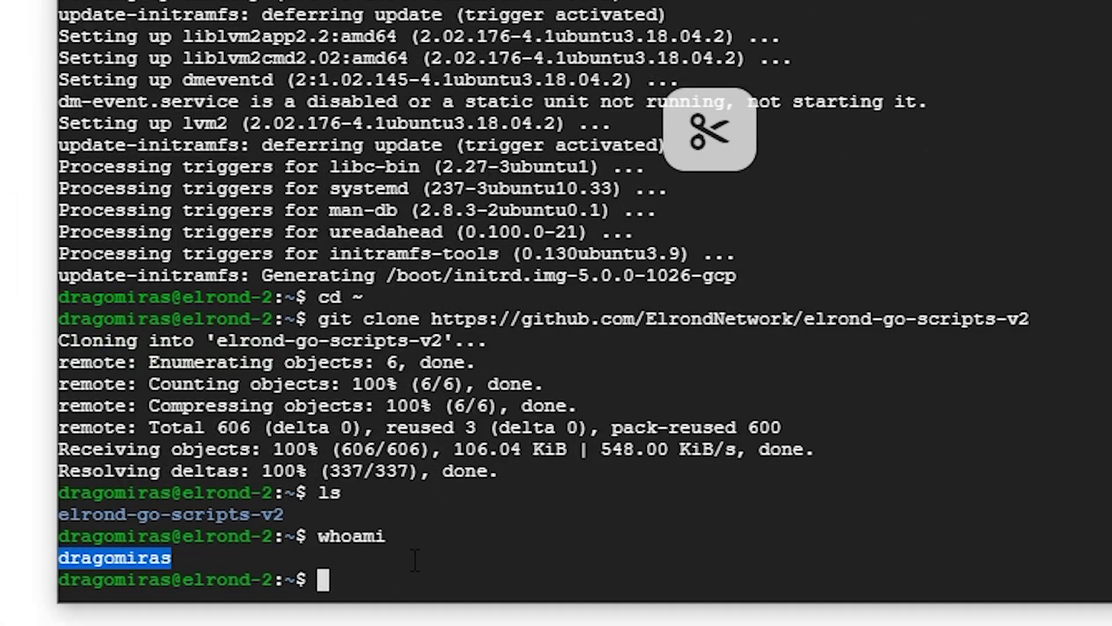
left_click(451, 572)
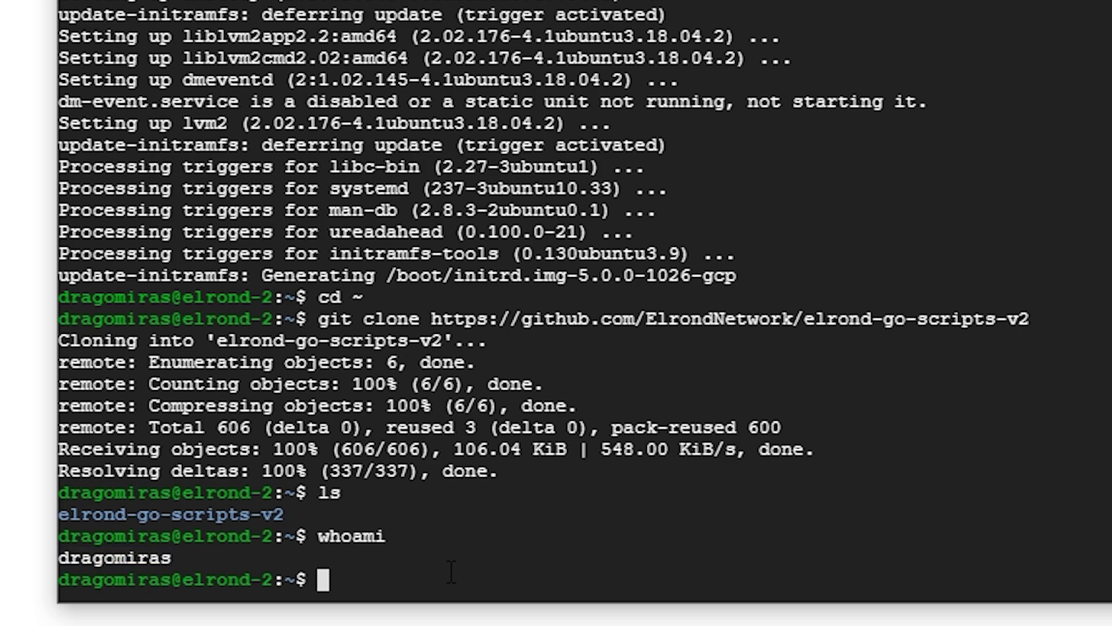
type("su")
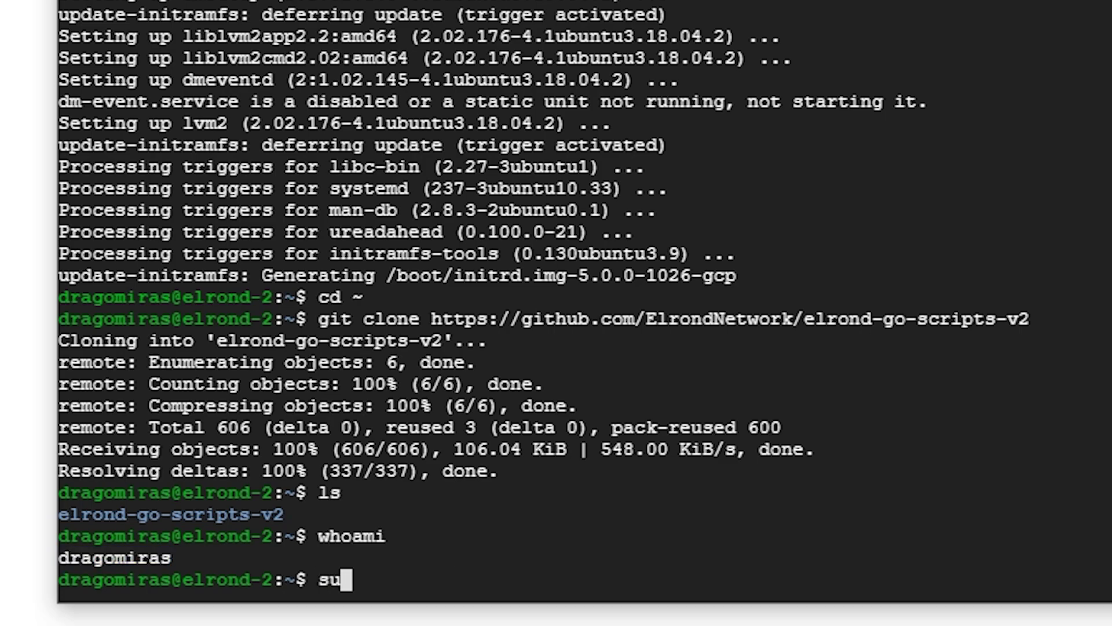
type("do ap")
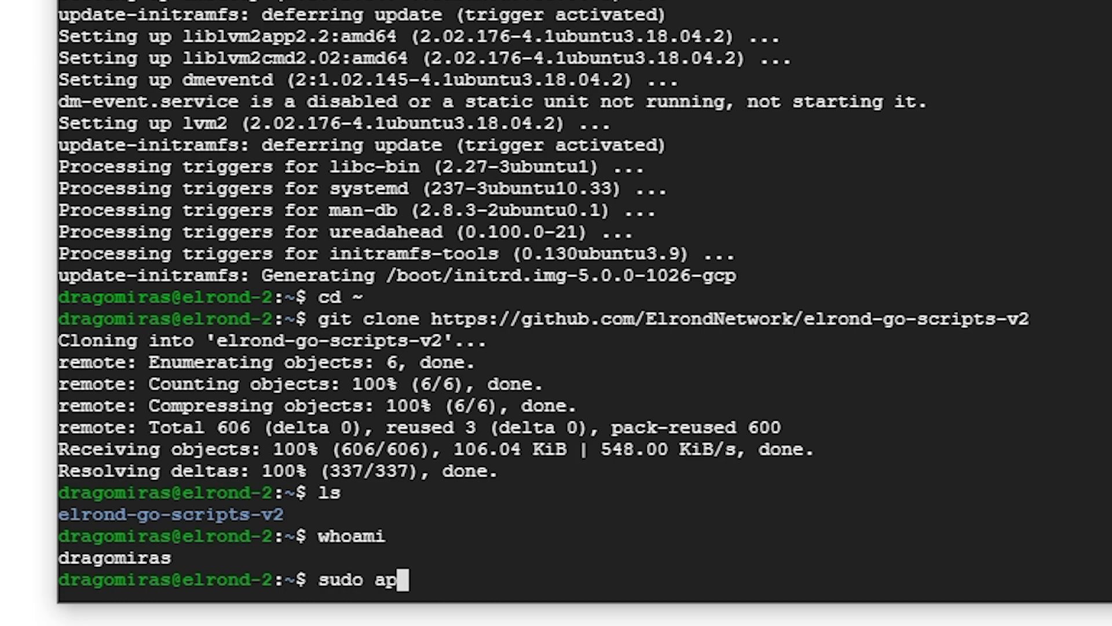
type("t-get ")
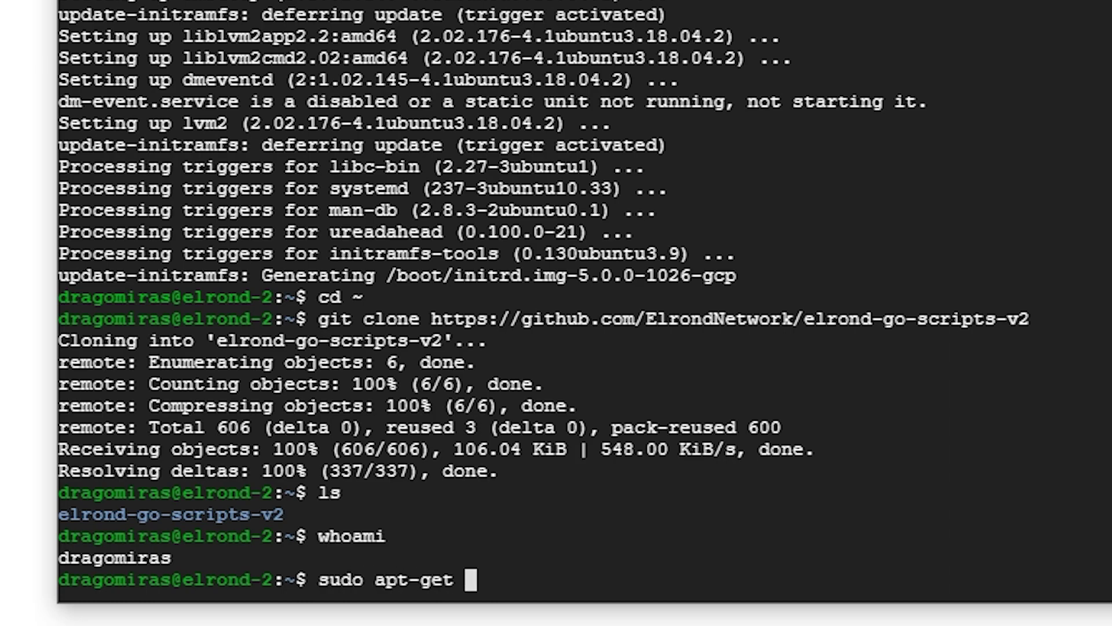
type("install mc")
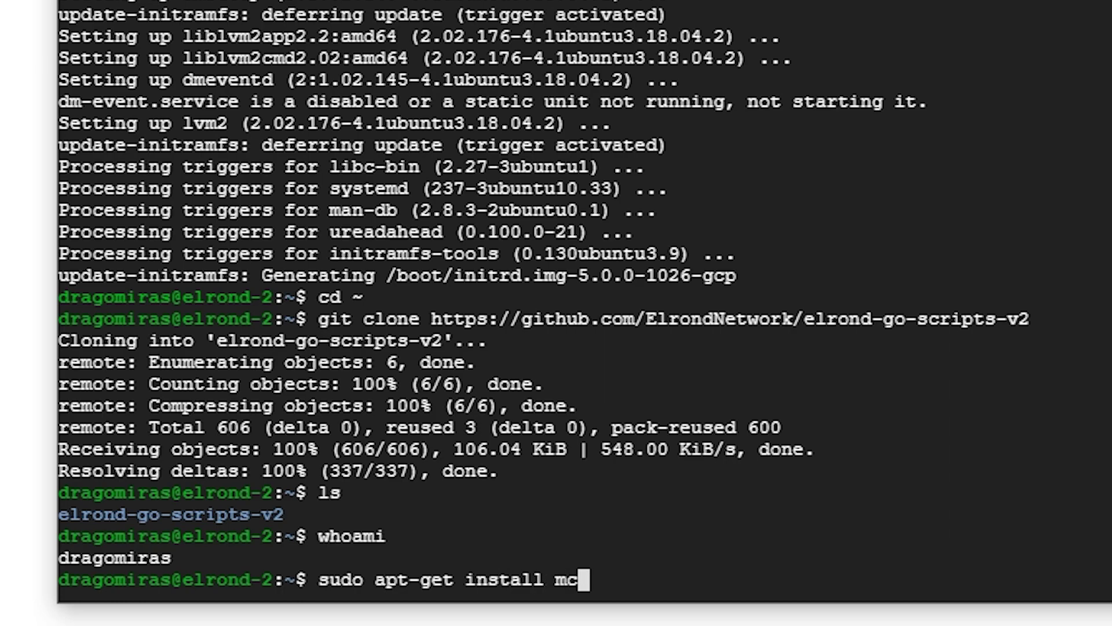
- Install Midnight Commander with sudo apt-get install mc, confirming with y
key("Return")
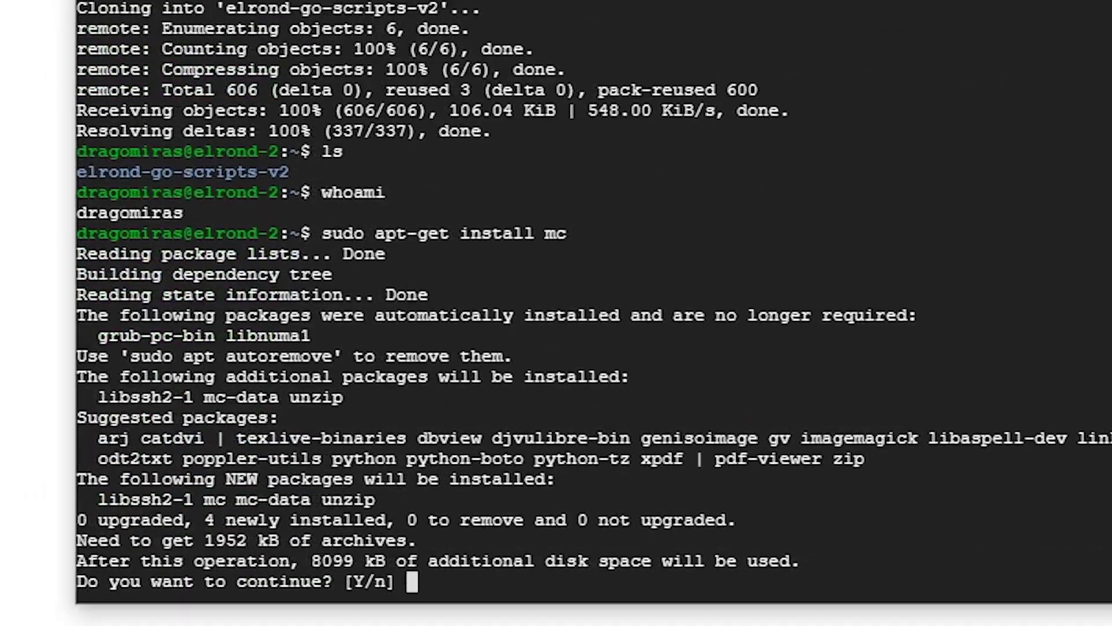
type("y")
key("Return")
type("mc")
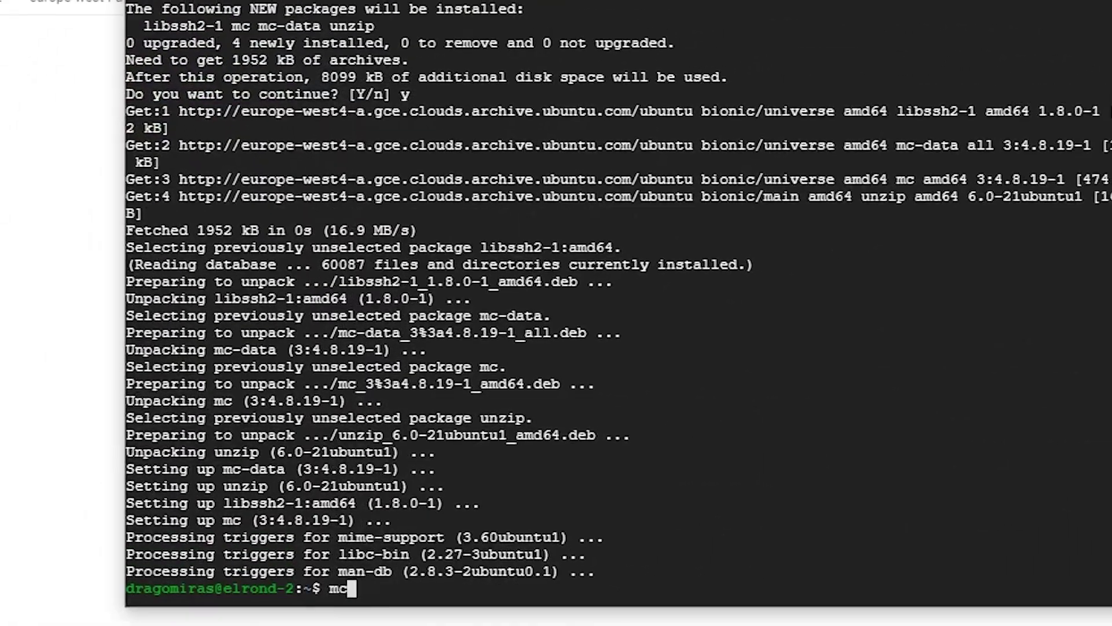
- Launch mc, browse into elrond-go-scripts-v2/config and highlight variables.cfg
key("Return")
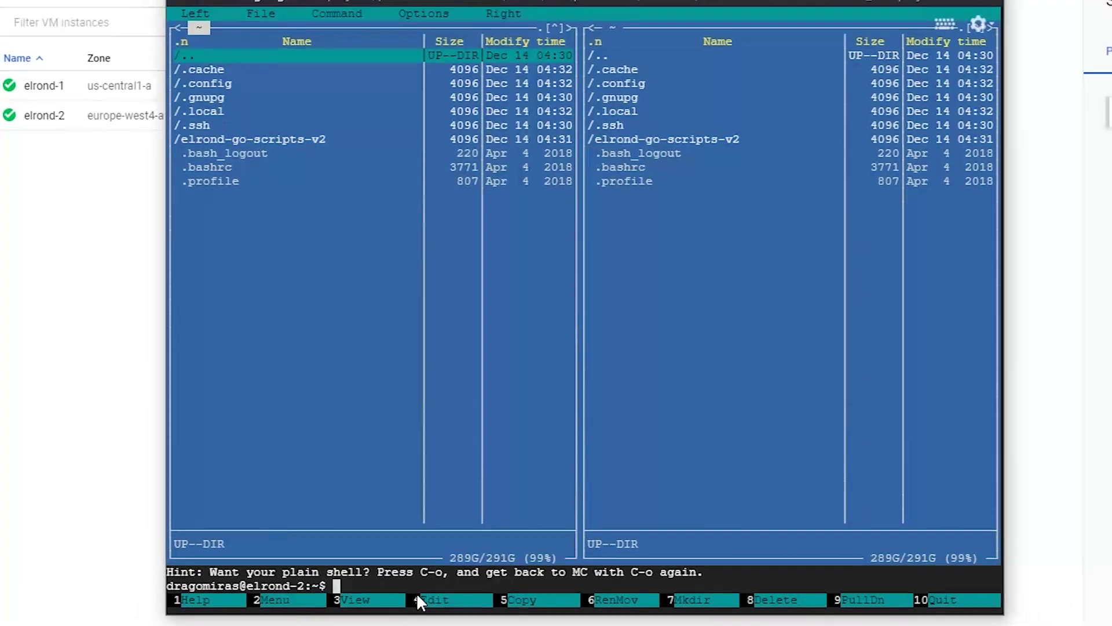
key("Down")
key("Down")
key("Down")
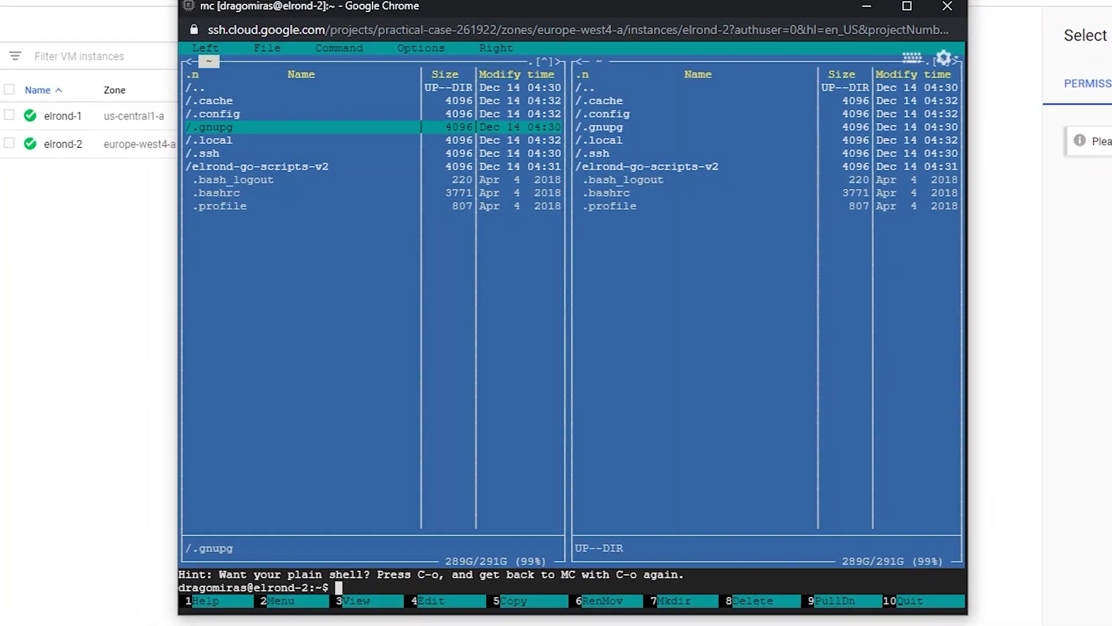
key("Down")
key("Down")
key("Down")
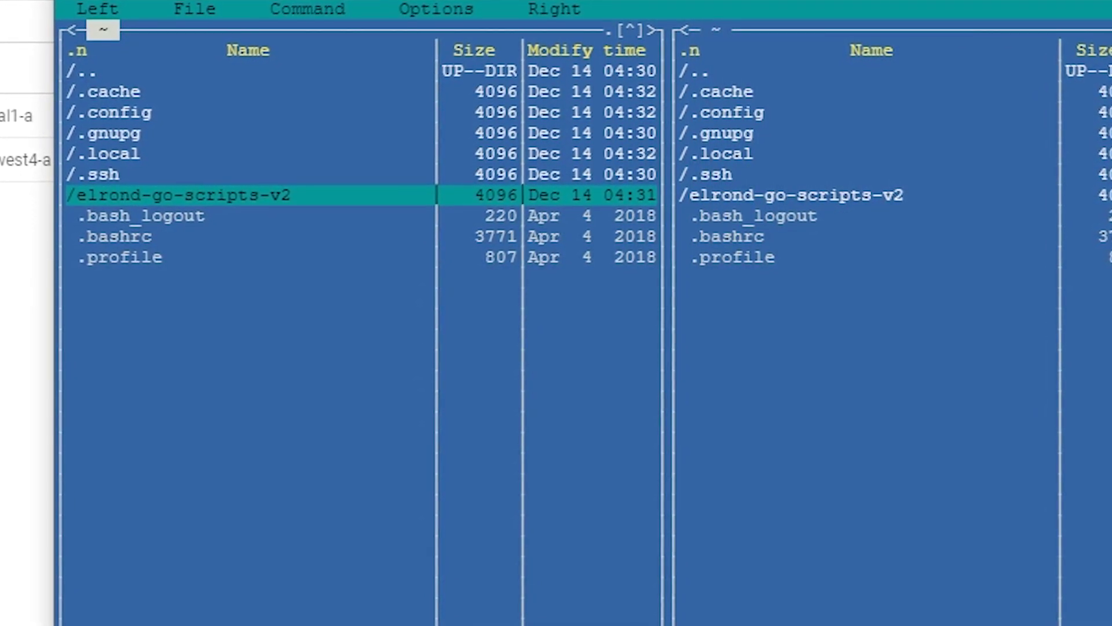
key("Return")
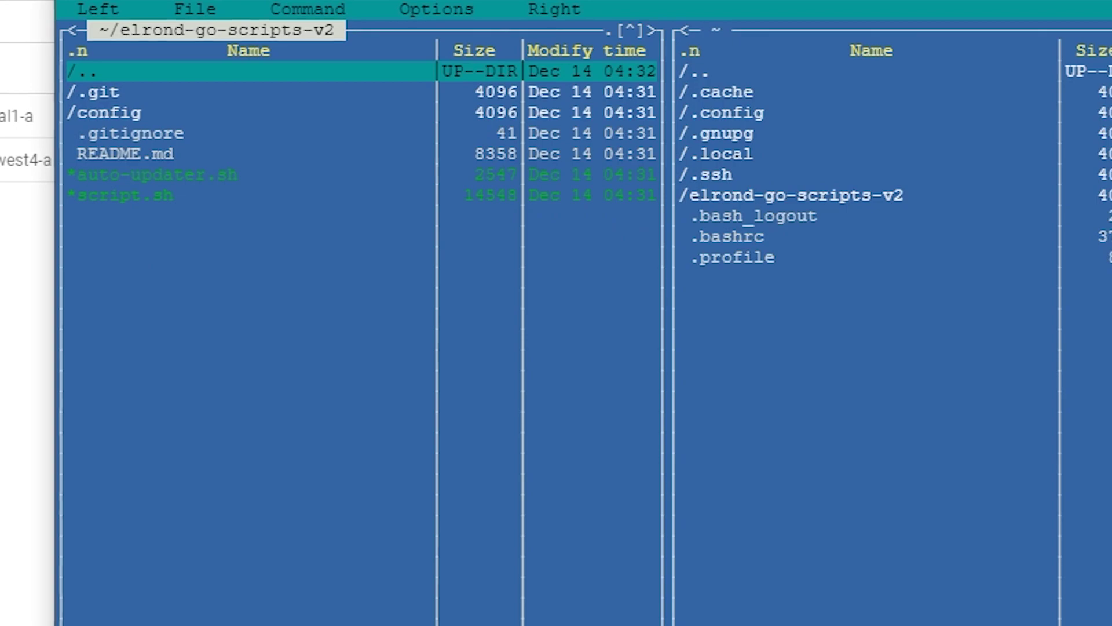
key("Down")
key("Down")
key("Down")
key("Up")
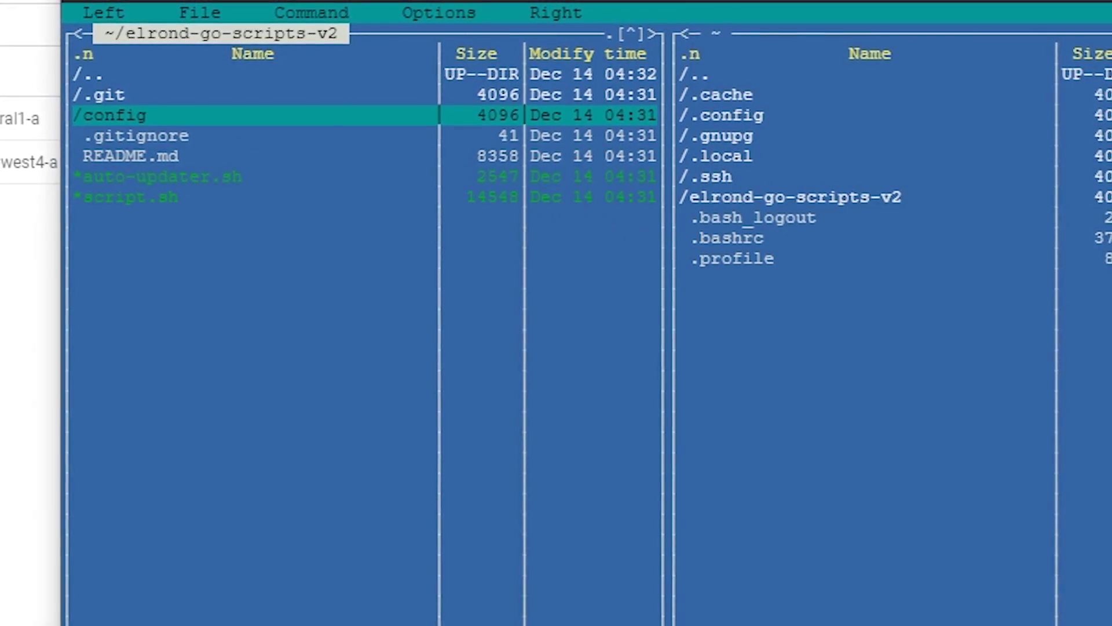
key("Return")
key("Down")
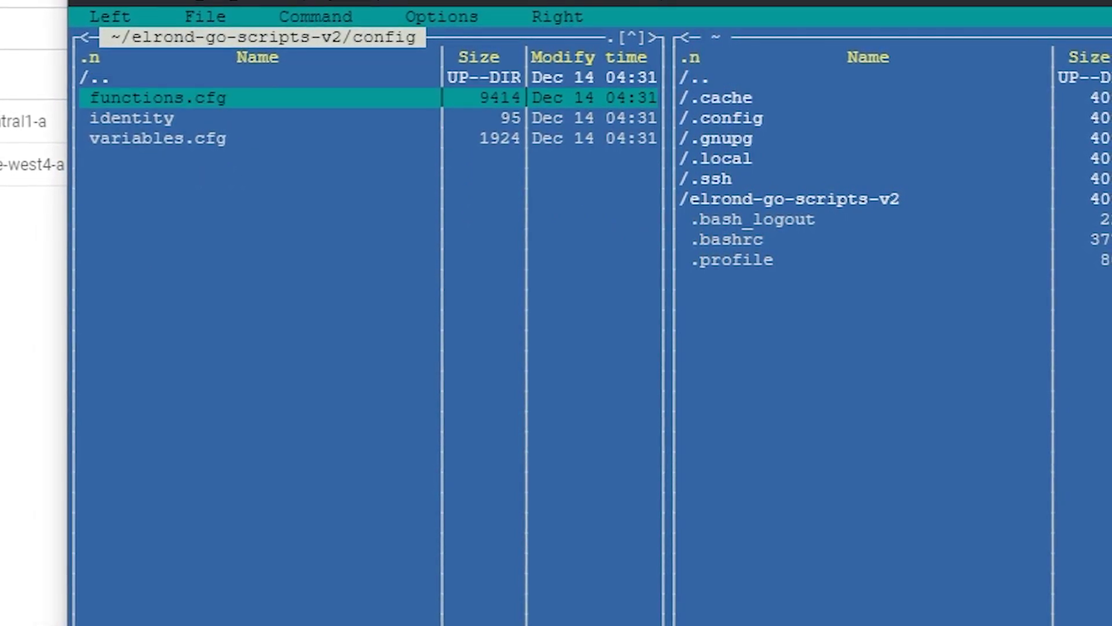
key("Down")
key("Down")
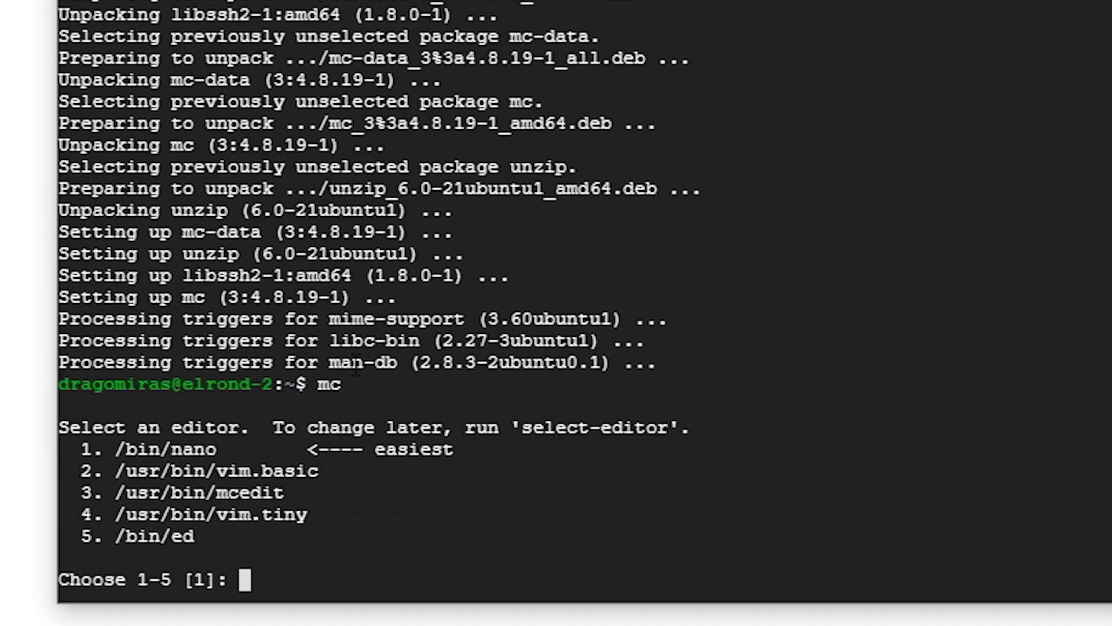
type("3")
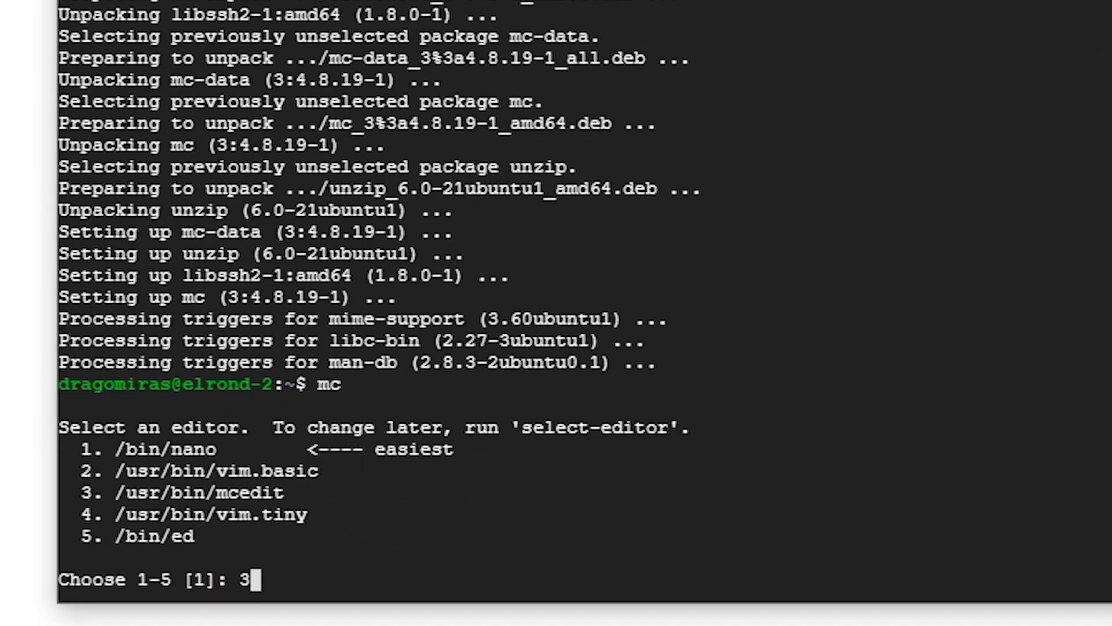
- Open variables.cfg in mcedit and remove ubuntu from the CUSTOM_HOME path
key("Return")
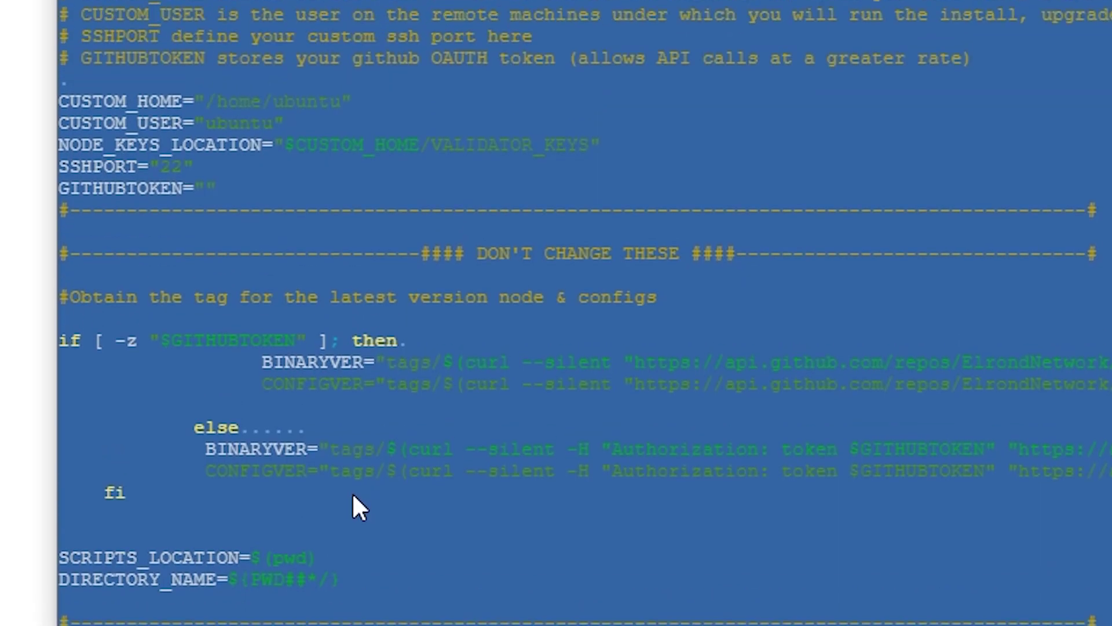
key("Down")
key("Down")
key("Down")
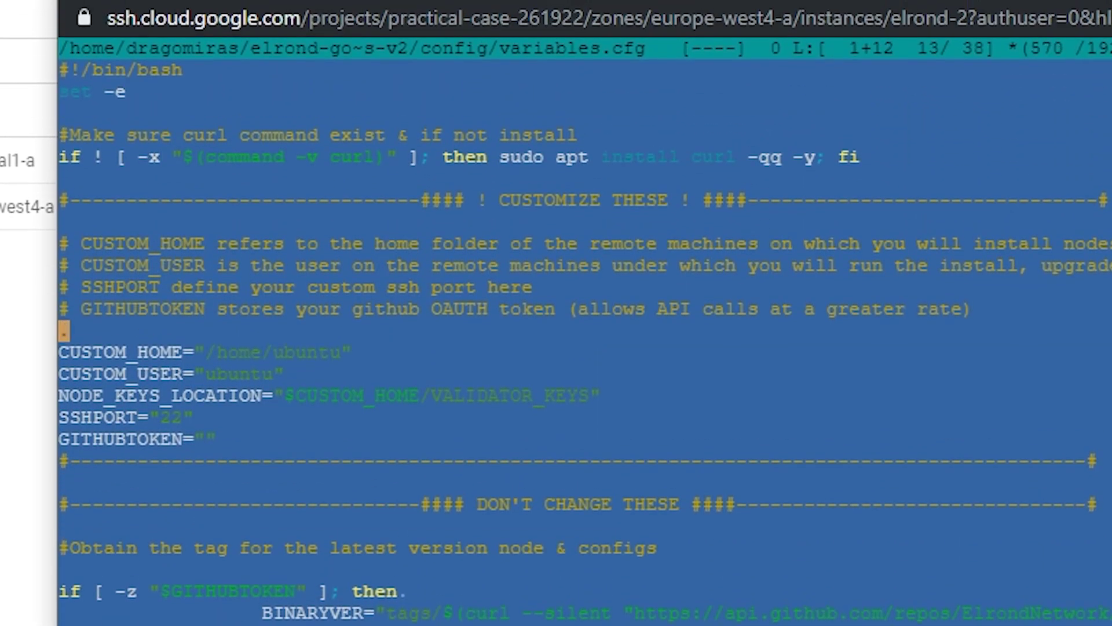
key("Right")
key("Right")
key("Right")
key("Right")
key("Right")
key("Right")
key("Right")
key("Right")
key("Right")
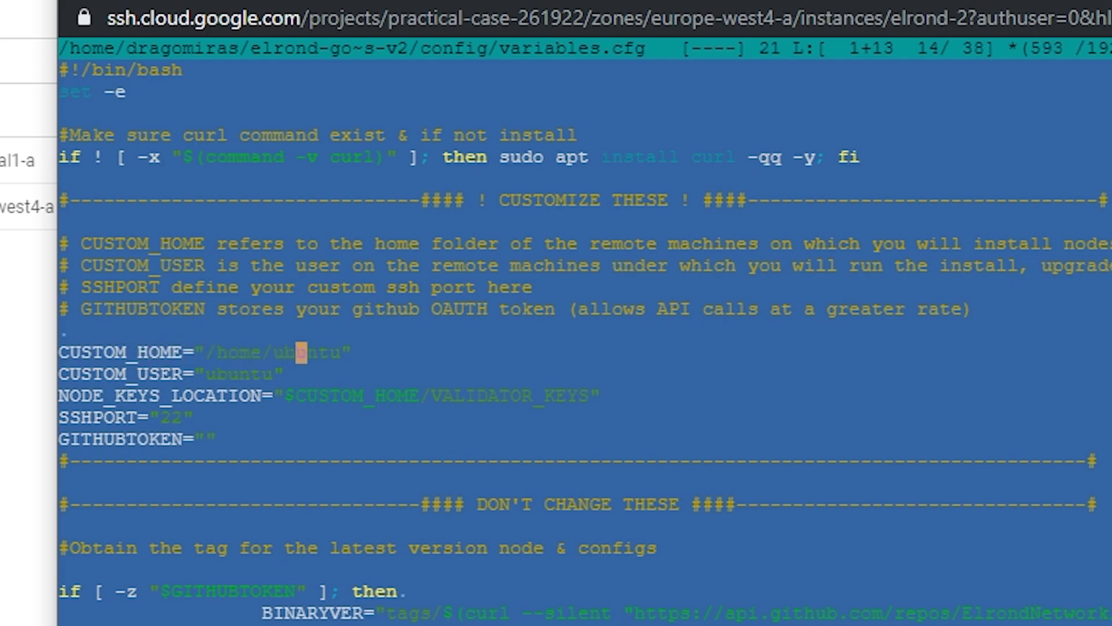
key("Right")
key("Right")
key("Right")
key("Right")
key("Right")
key("BackSpace")
key("BackSpace")
key("BackSpace")
key("BackSpace")
key("BackSpace")
key("BackSpace")
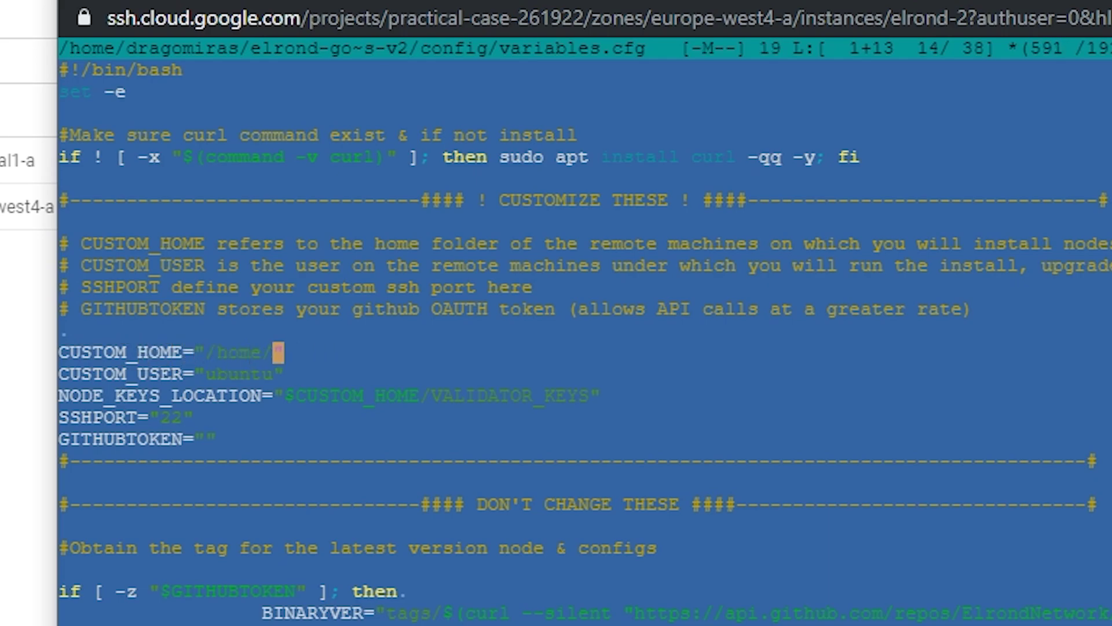
type("dragomiras")
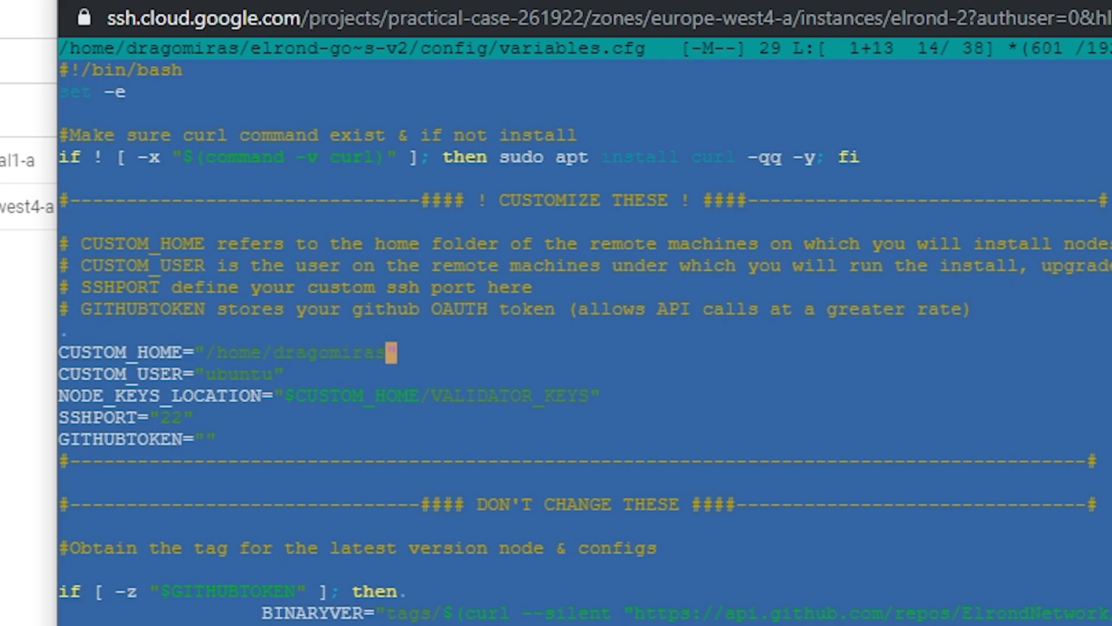
- Replace ubuntu with dragomiras in CUSTOM_USER and save variables.cfg
key("Down")
key("End")
key("BackSpace")
key("BackSpace")
key("BackSpace")
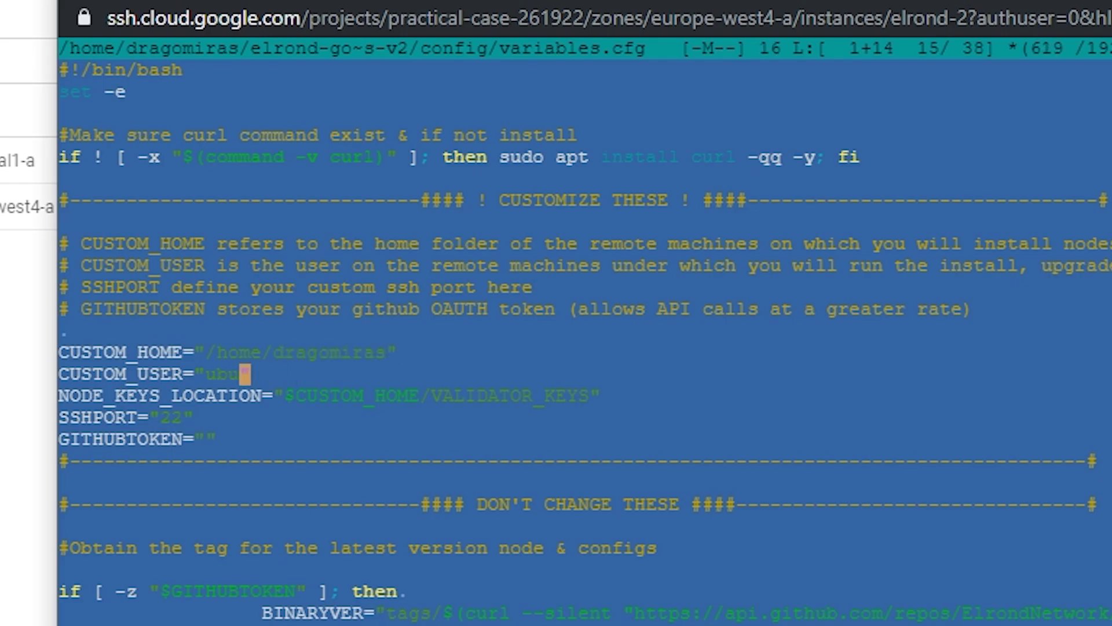
key("BackSpace")
key("BackSpace")
key("BackSpace")
type("dragomiras")
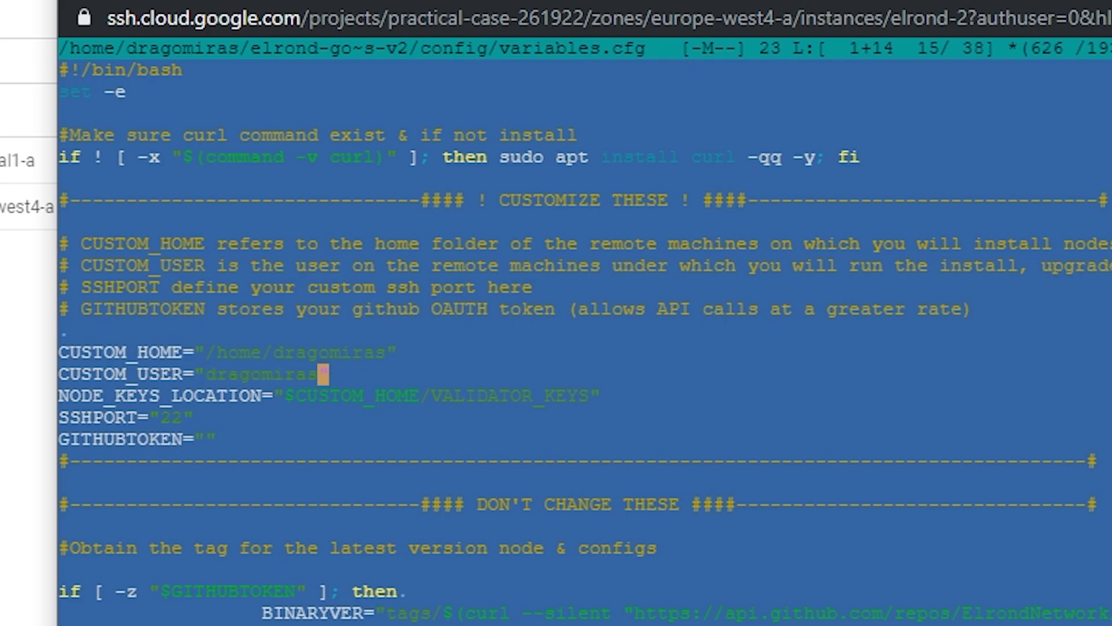
key("Up")
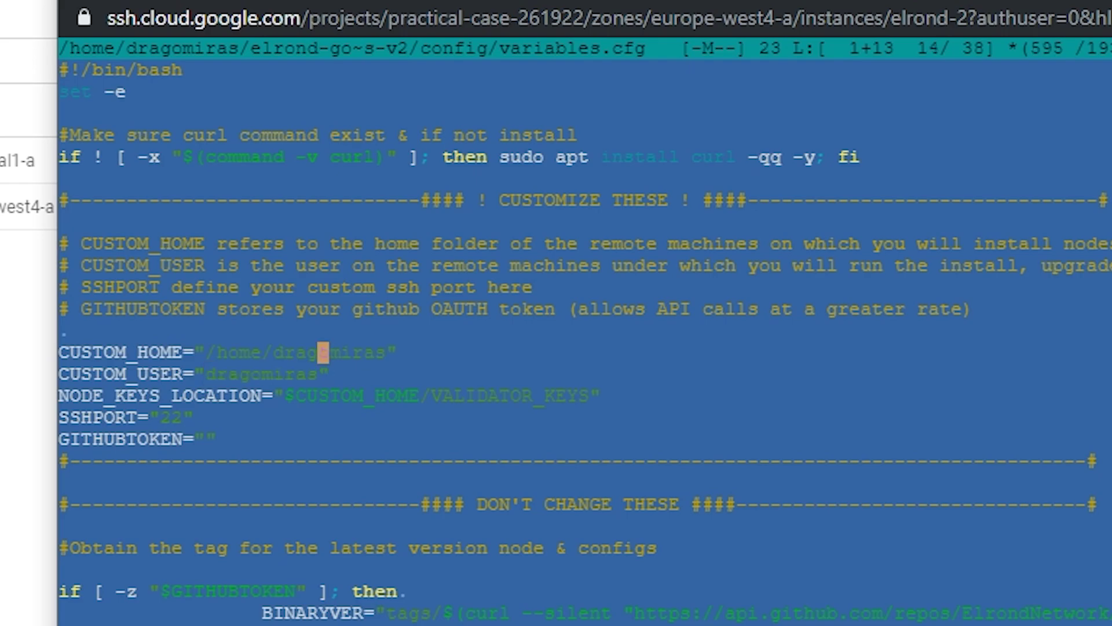
key("Up")
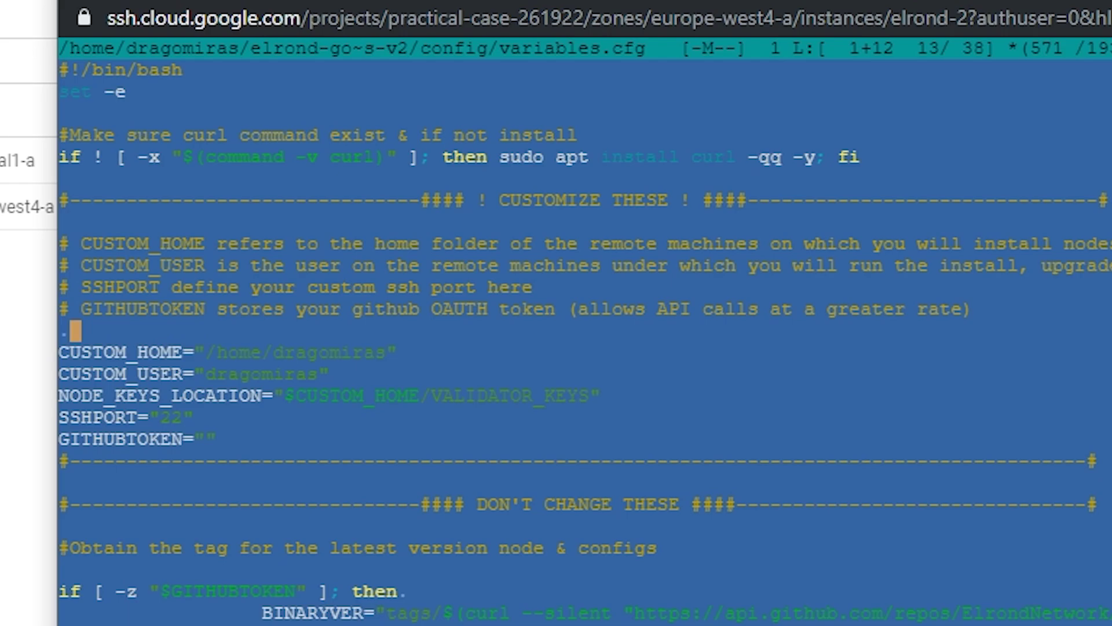
key("F2")
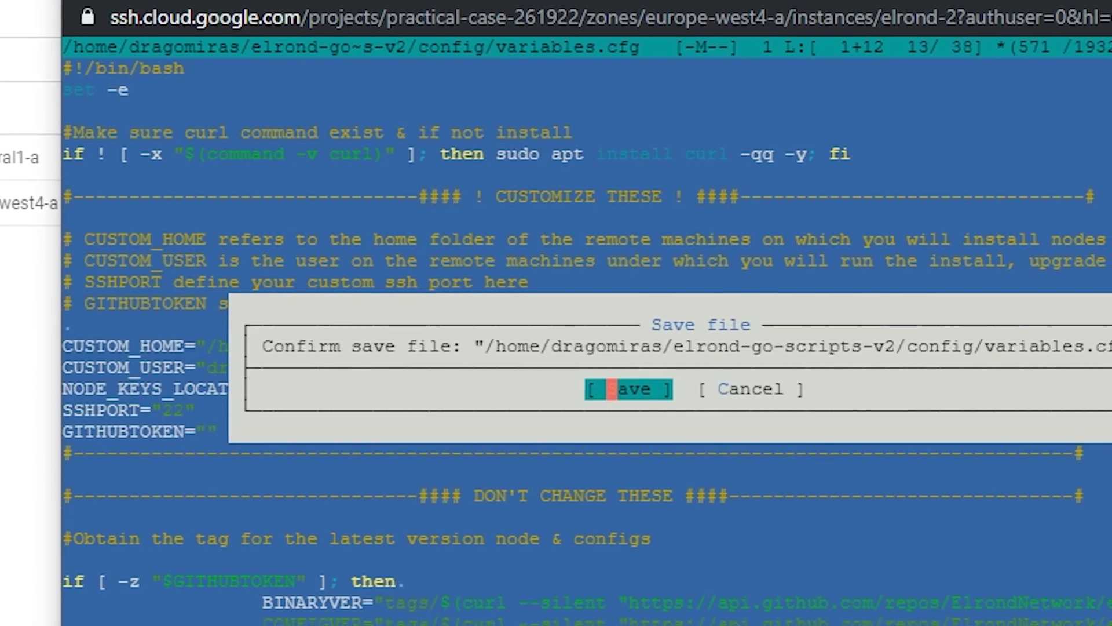
key("Return")
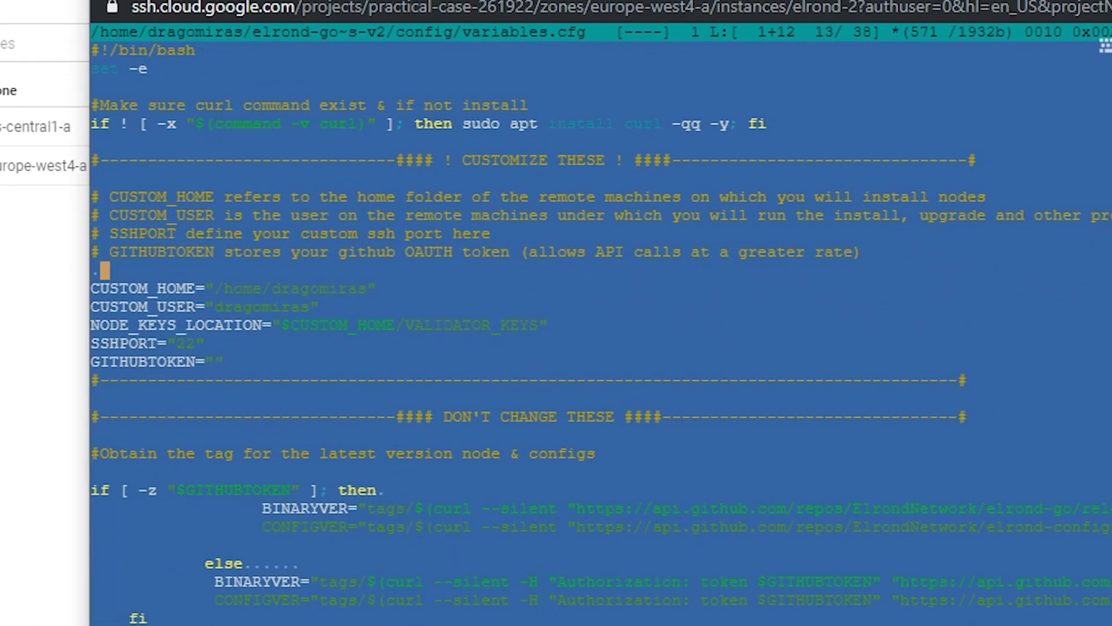
- Exit mcedit and Midnight Commander with F10, then run ls in the home folder
key("F10")
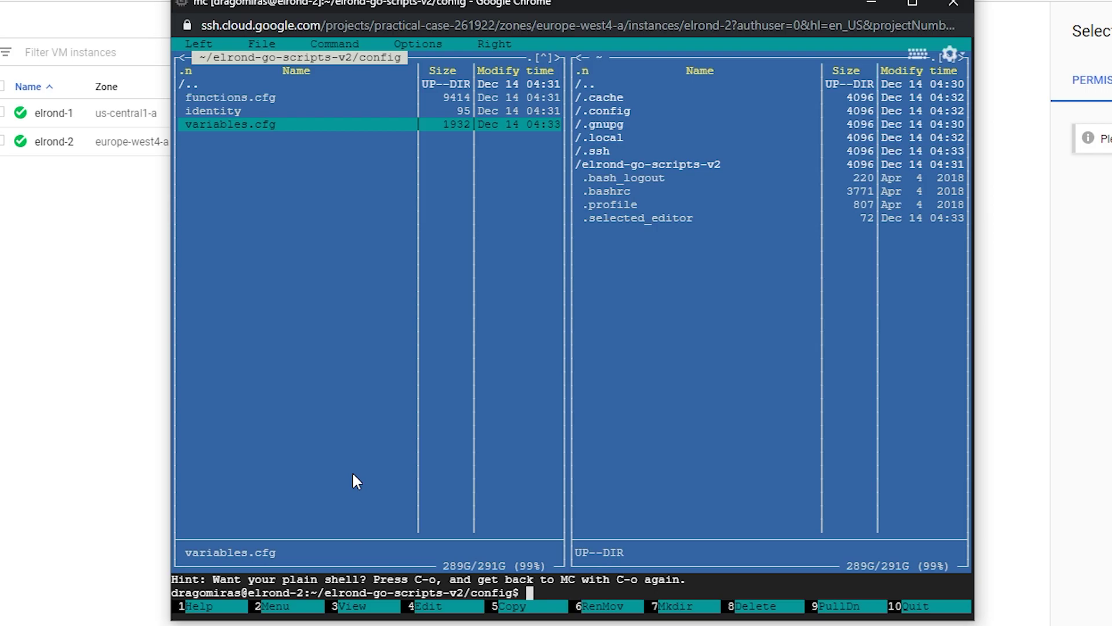
key("F10")
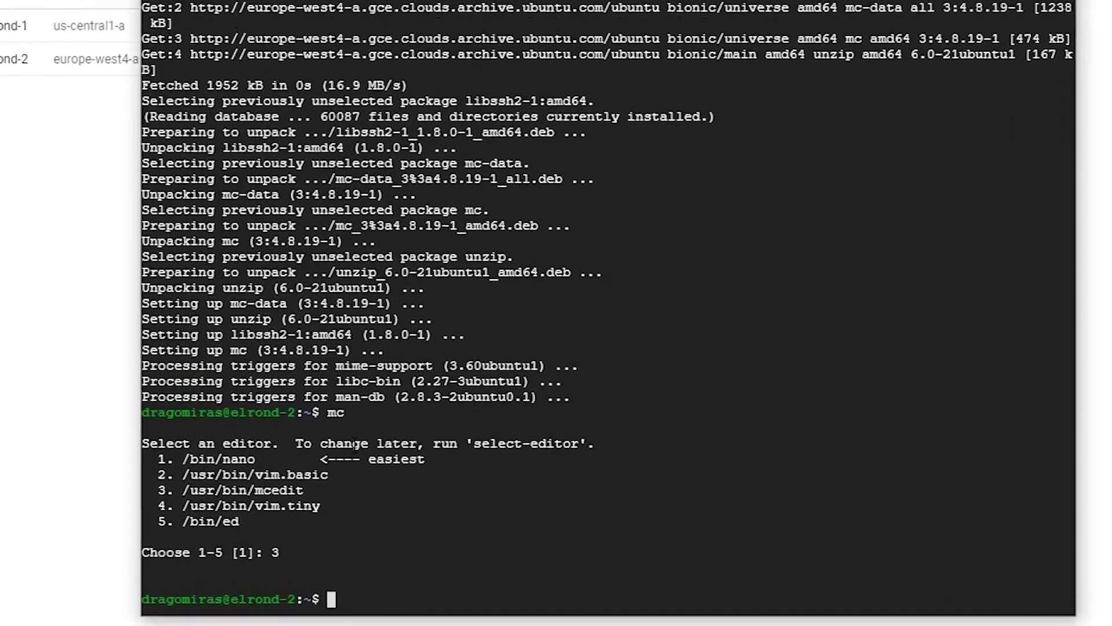
type("ls")
key("Return")
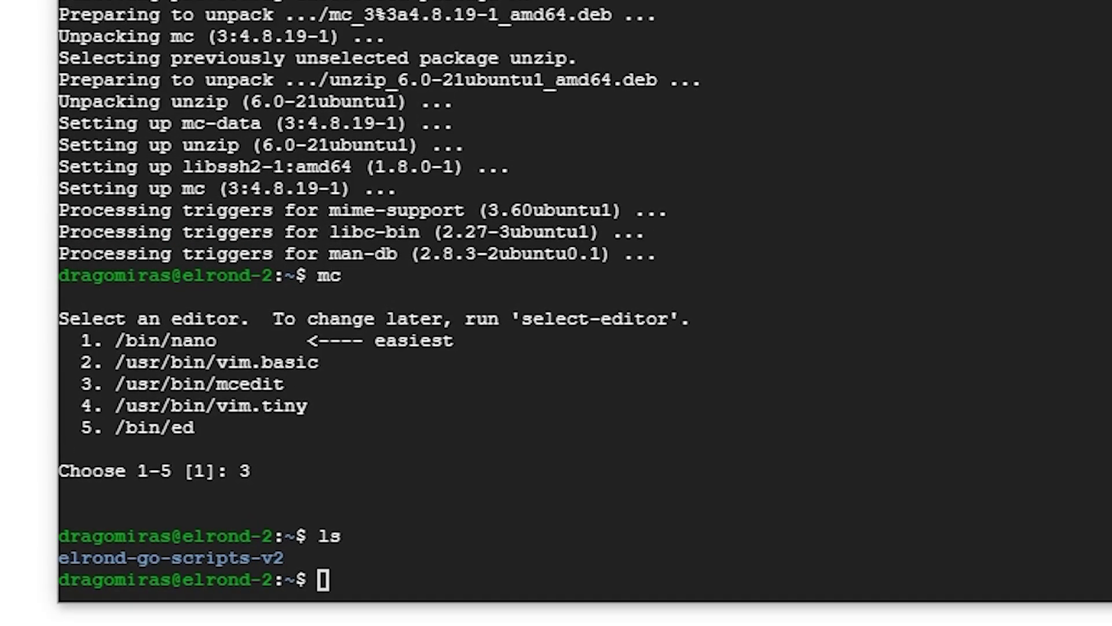
type("sudo visudo -f /etc/sudoers.d/myOverrides")
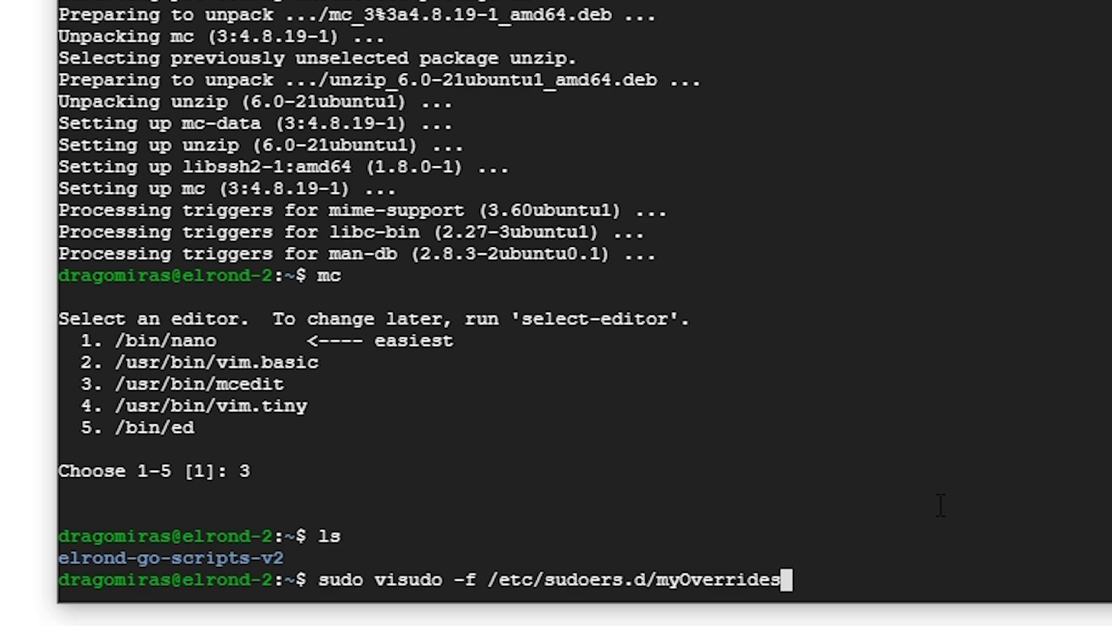
- Open /etc/sudoers.d/myOverrides with visudo and enter dragomiras in the passwordless sudo rule
key("Return")
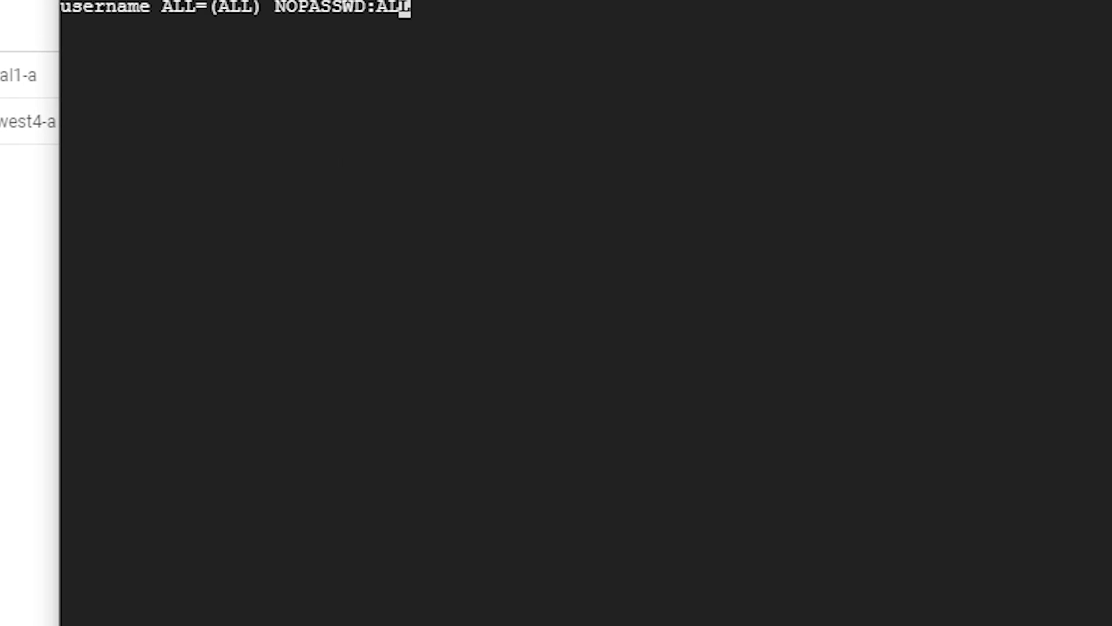
key("Left")
key("Left")
key("Left")
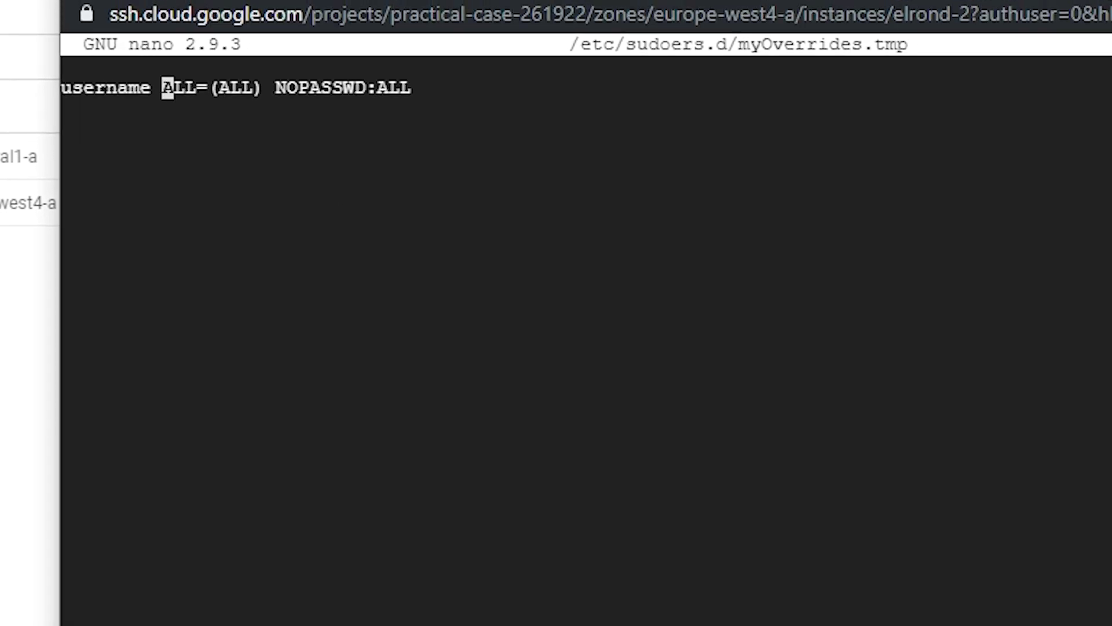
key("BackSpace")
key("BackSpace")
key("BackSpace")
key("BackSpace")
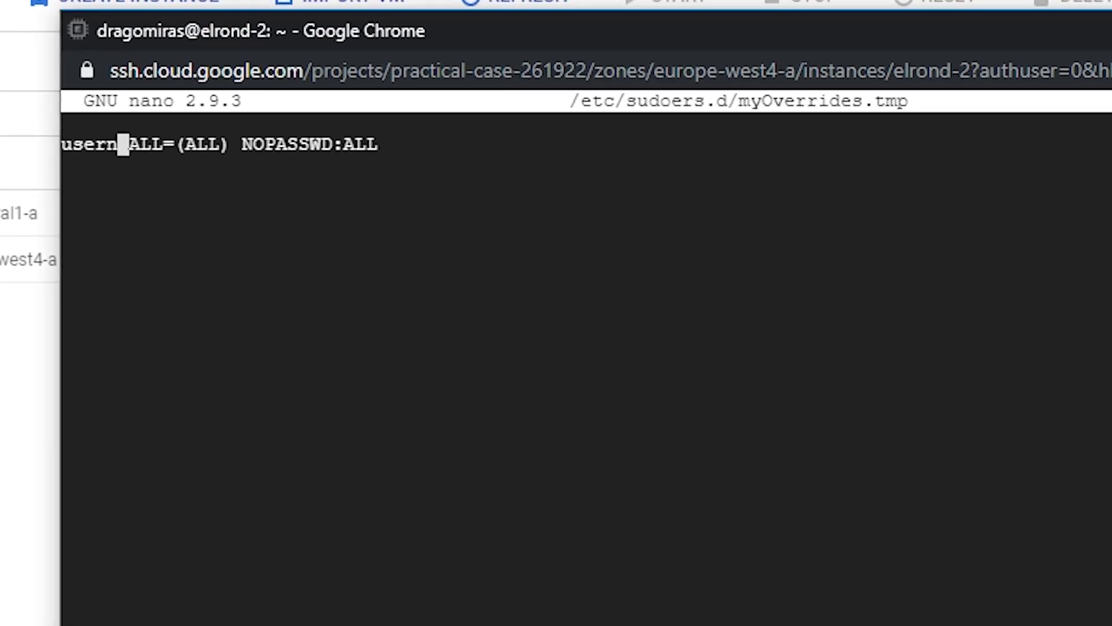
key("BackSpace")
key("BackSpace")
key("BackSpace")
key("BackSpace")
key("BackSpace")
type("drago")
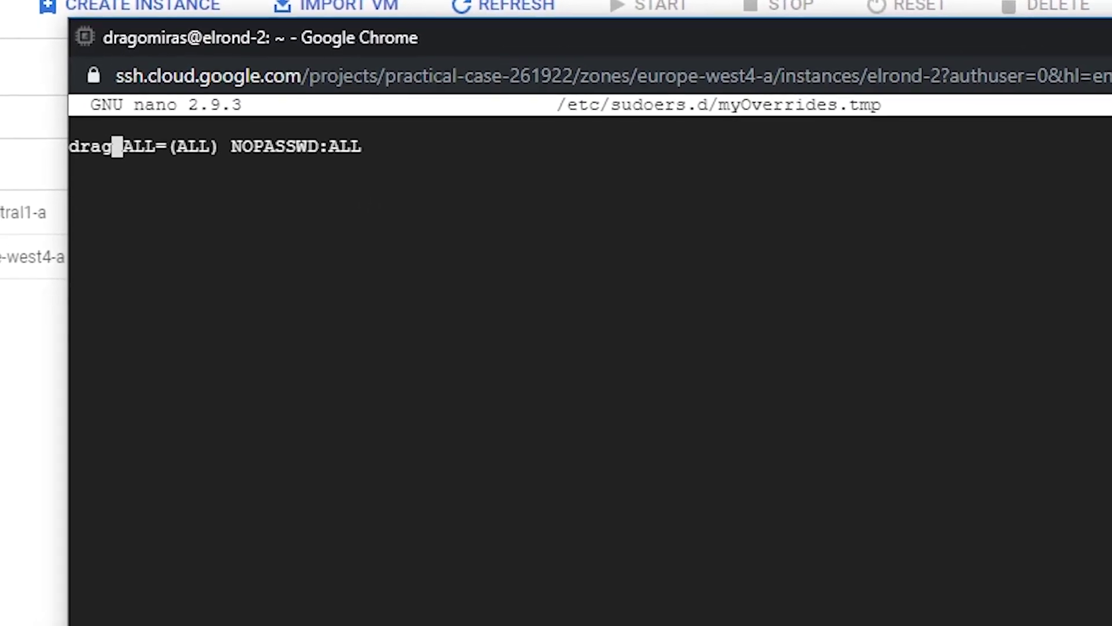
type("miras")
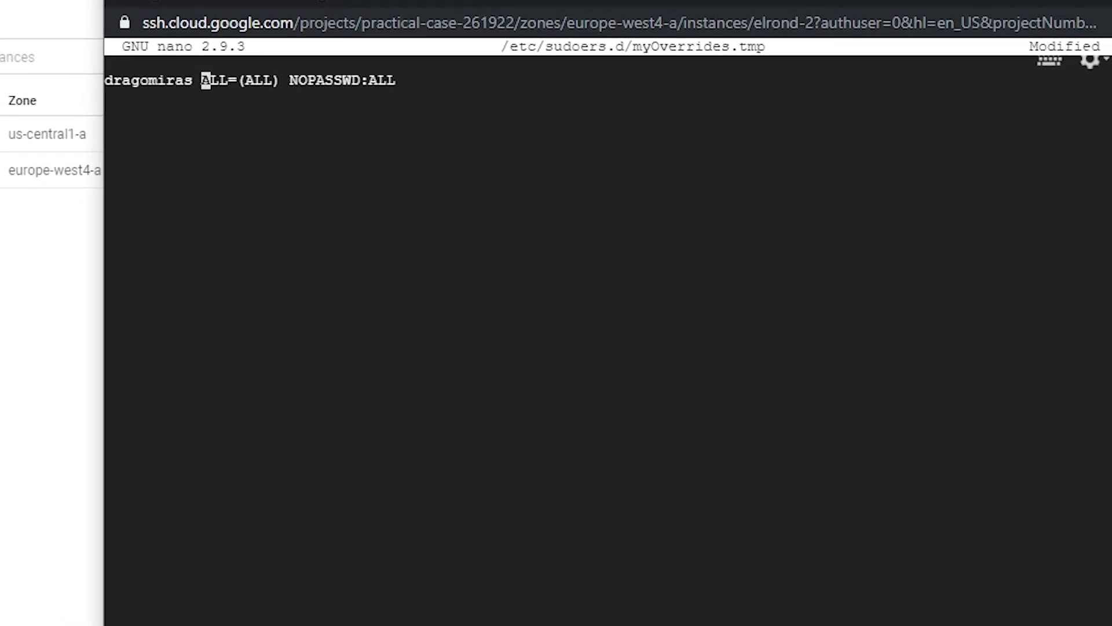
key("Right")
key("Right")
key("Right")
key("Right")
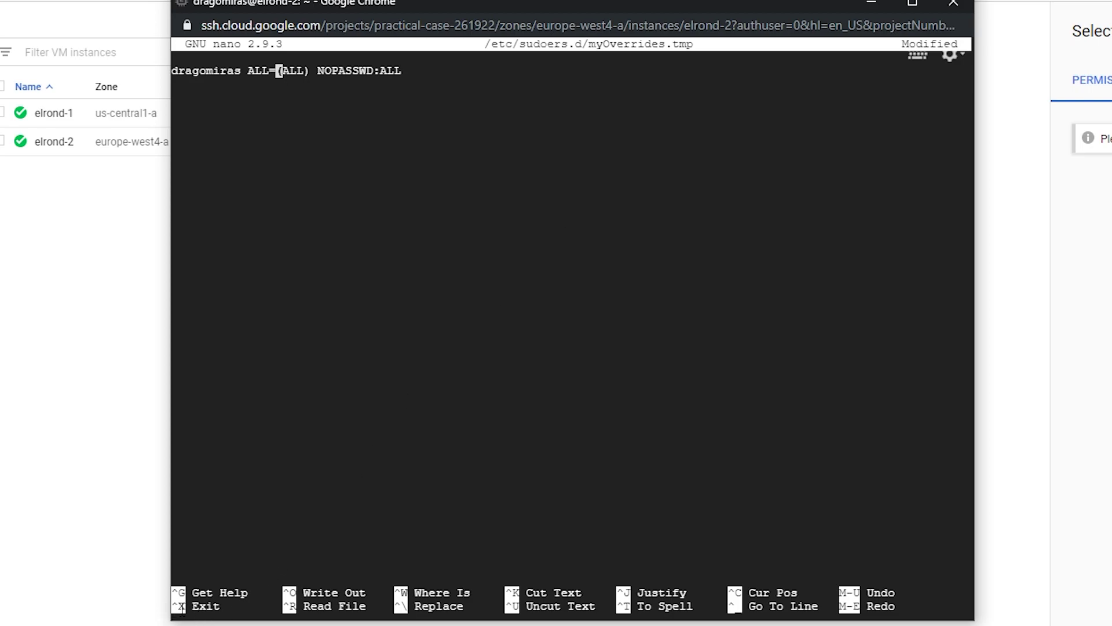
- Exit nano through the save prompt, with visudo reporting the file unchanged
key("ctrl+x")
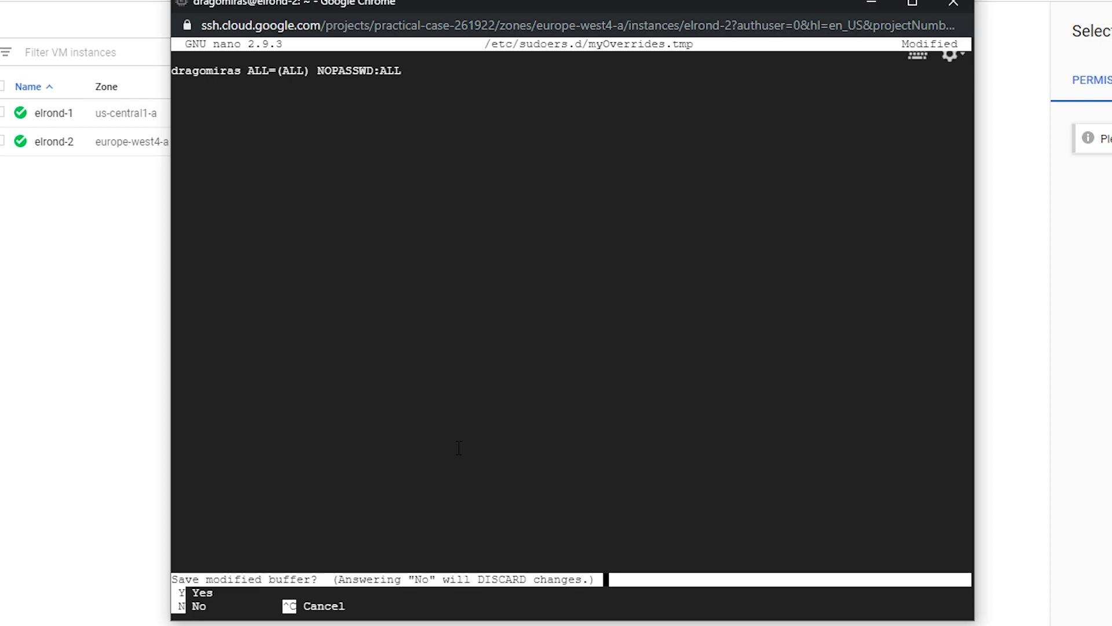
key("y")
key("Return")
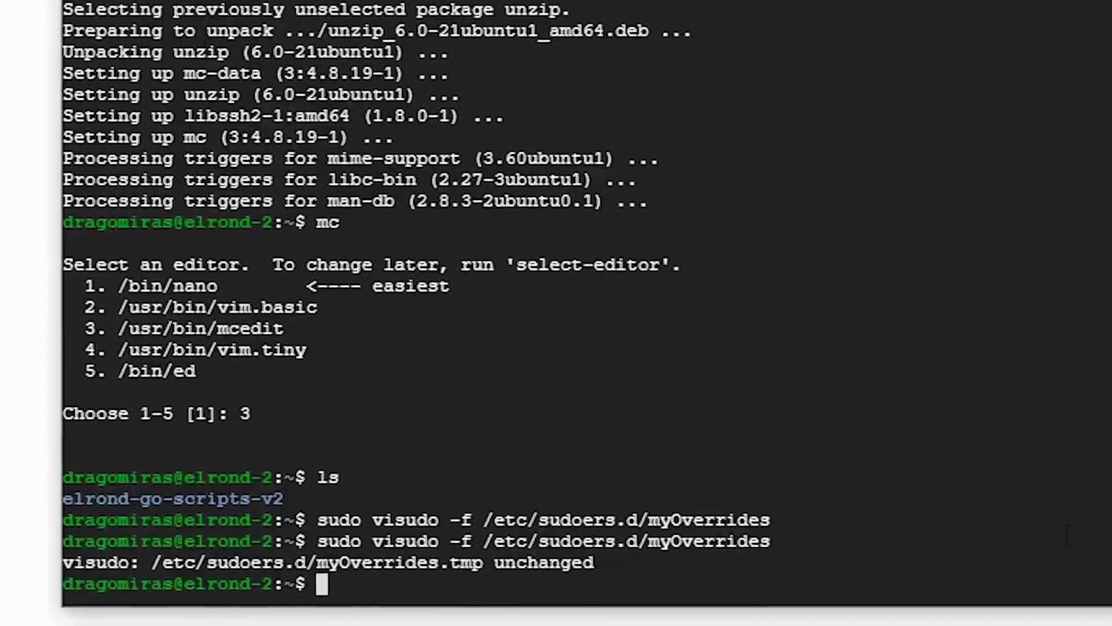
type("cd ~")
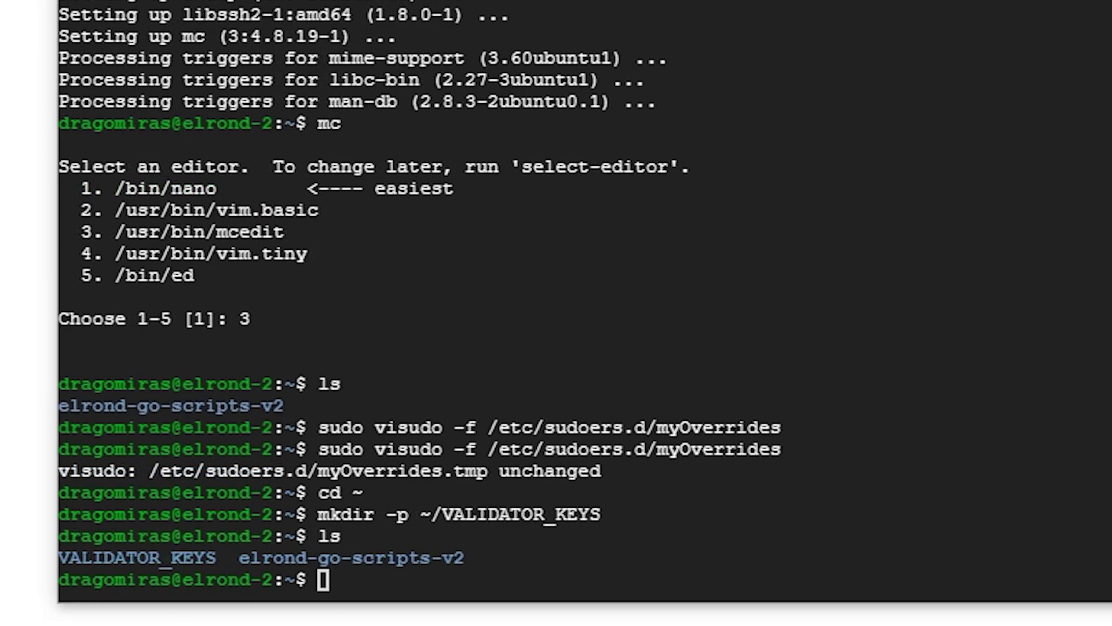
- Create ~/VALIDATOR_KEYS, change into elrond-go-scripts-v2 and run ./script.sh install
left_click(909, 527)
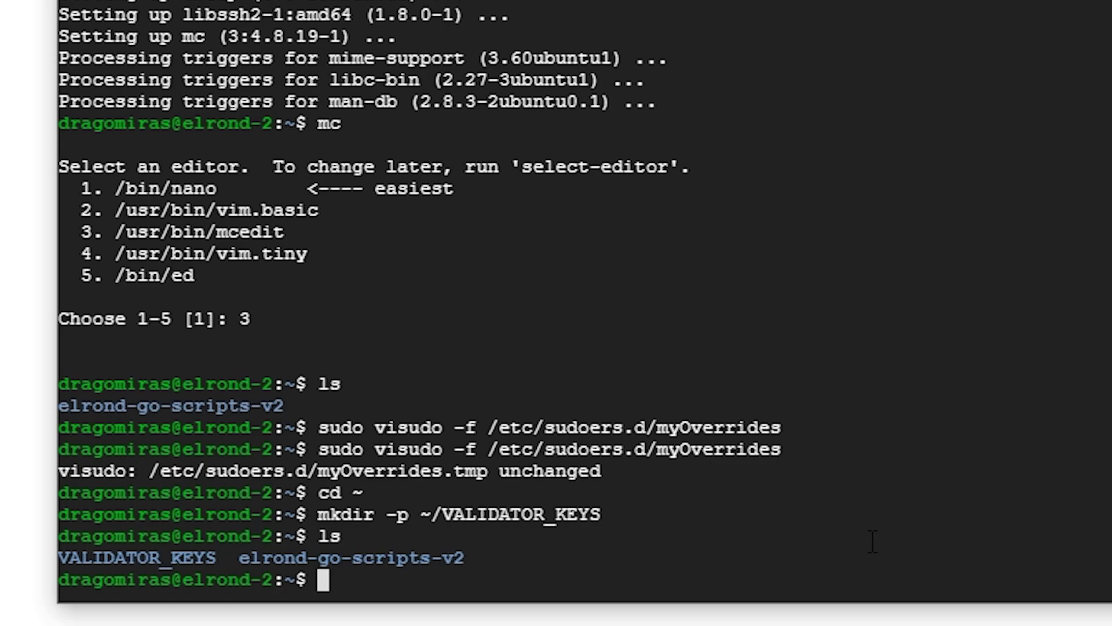
type("cd ~/elrond-go-scripts-v2")
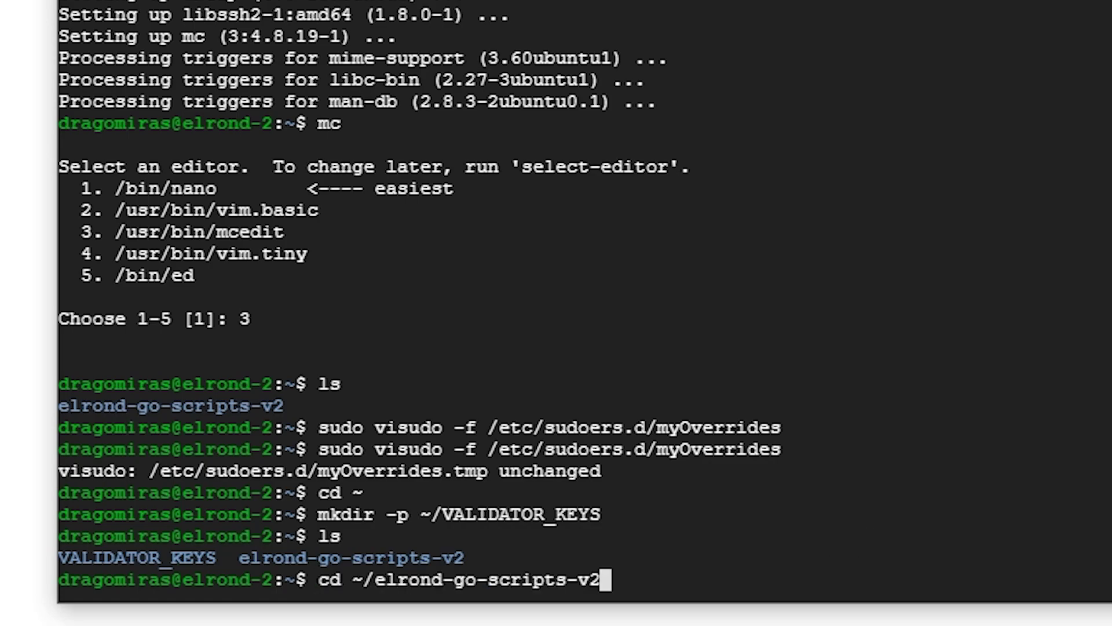
key("Return")
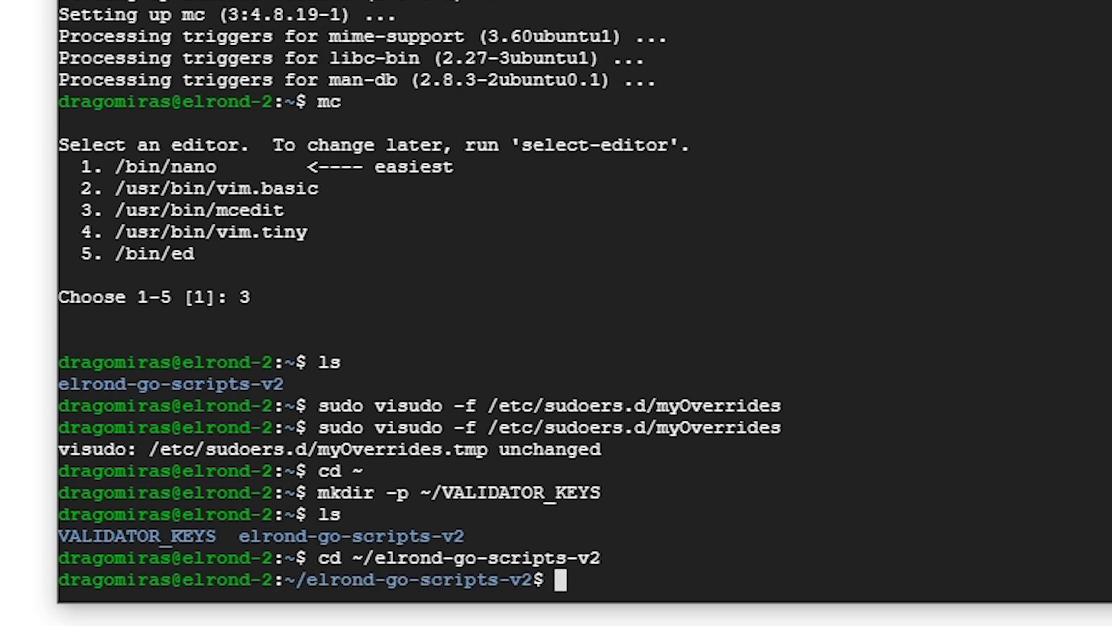
left_click_drag(296, 579, 541, 580)
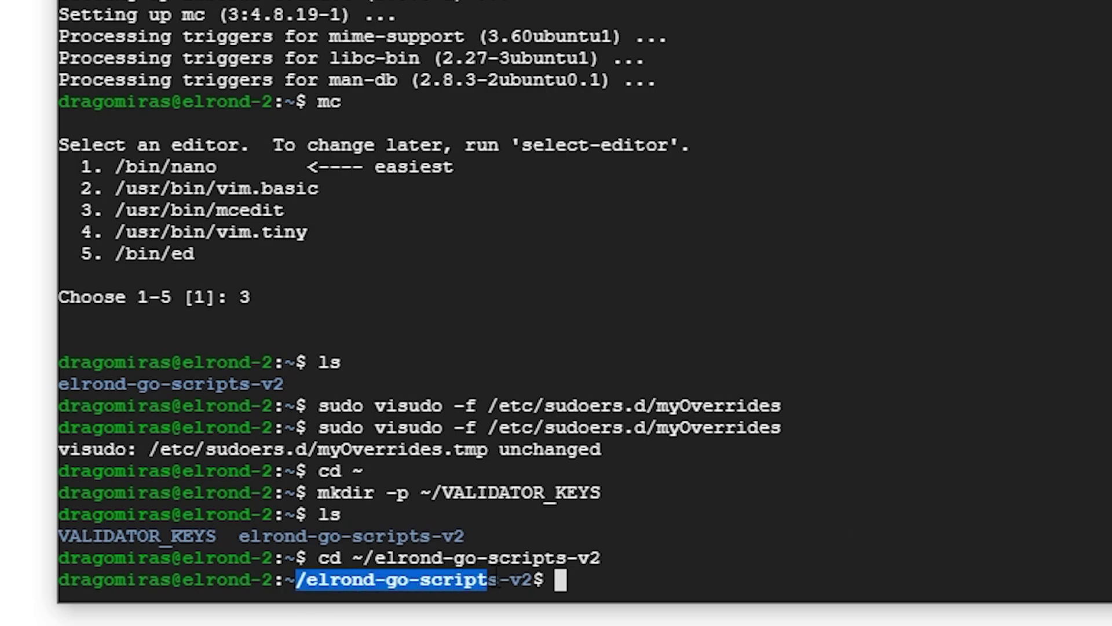
key("ctrl+shift+c")
type("./script.sh install")
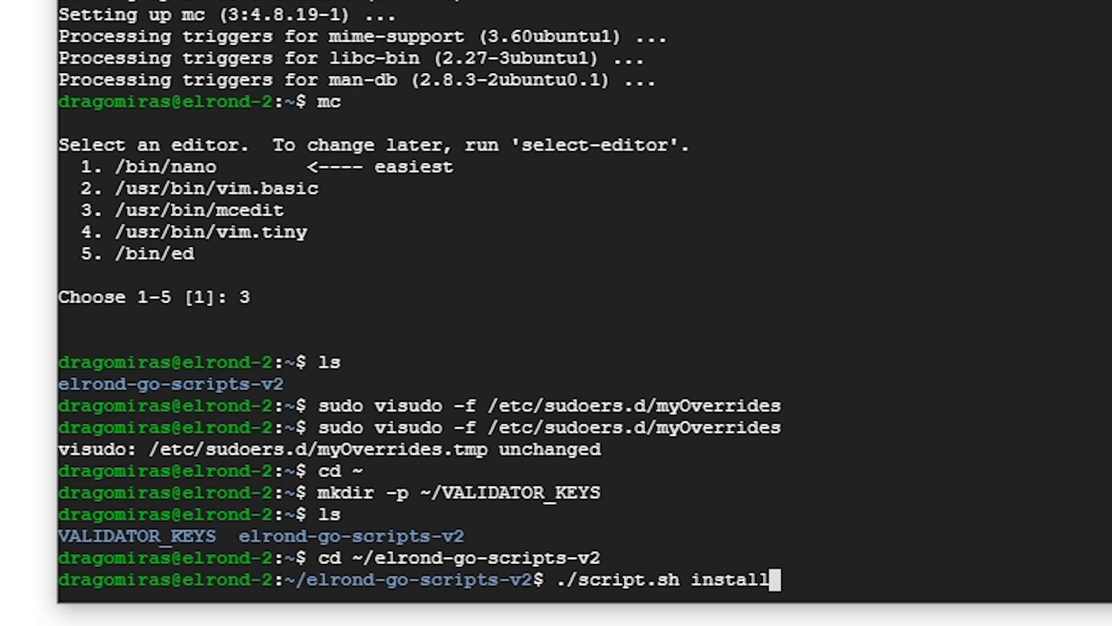
key("Return")
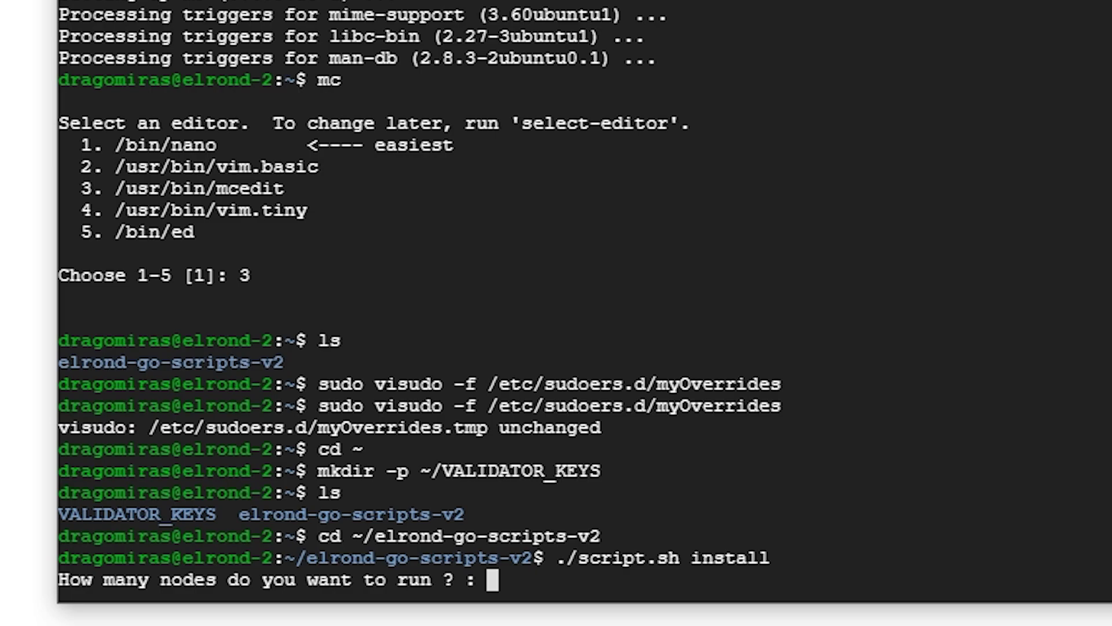
type("3")
- Answer 3 at the node-count prompt and let the build reach the node-name prompt
key("Return")
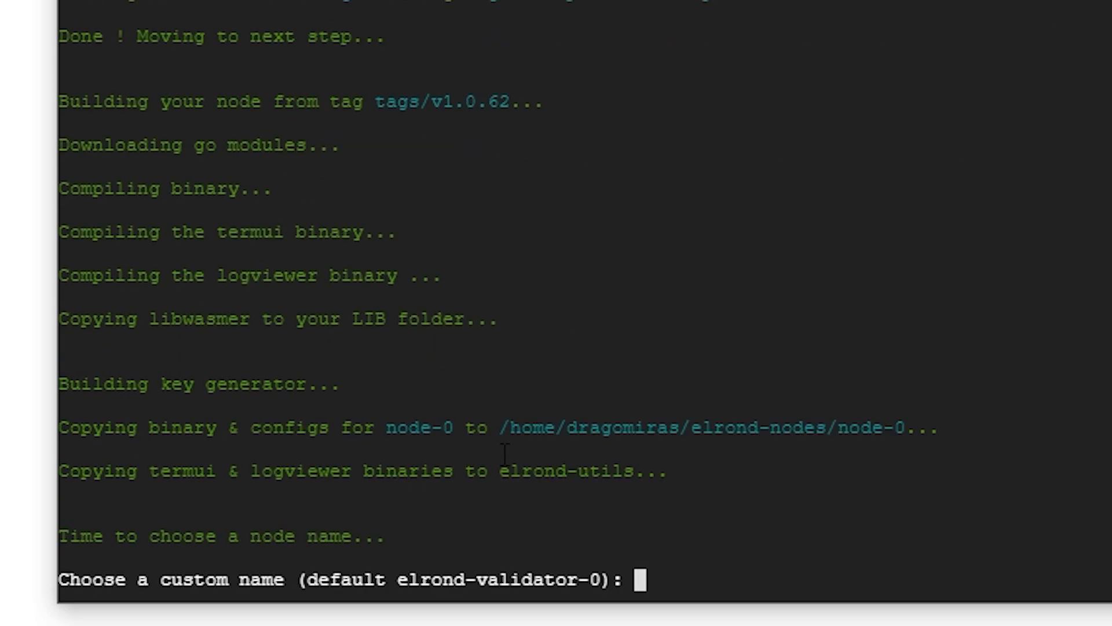
type("M")
type("y")
type("AwesomeN")
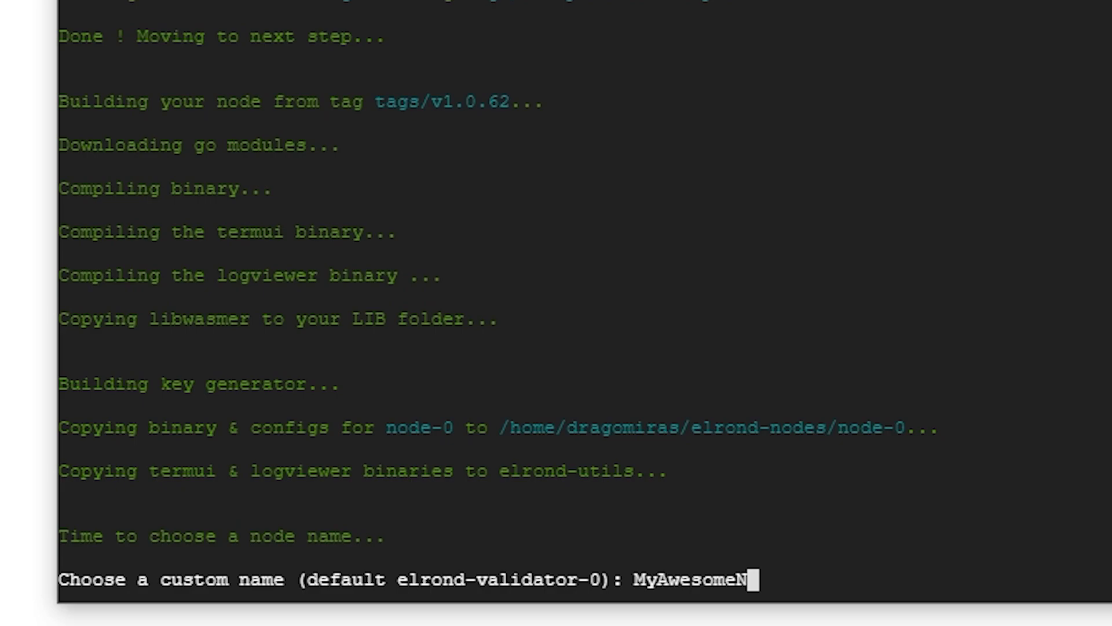
type("ode")
- Enter MyAwesomeNode_1 as the first node name, removing stray characters
key("BackSpace")
key("BackSpace")
key("BackSpace")
type("ode")
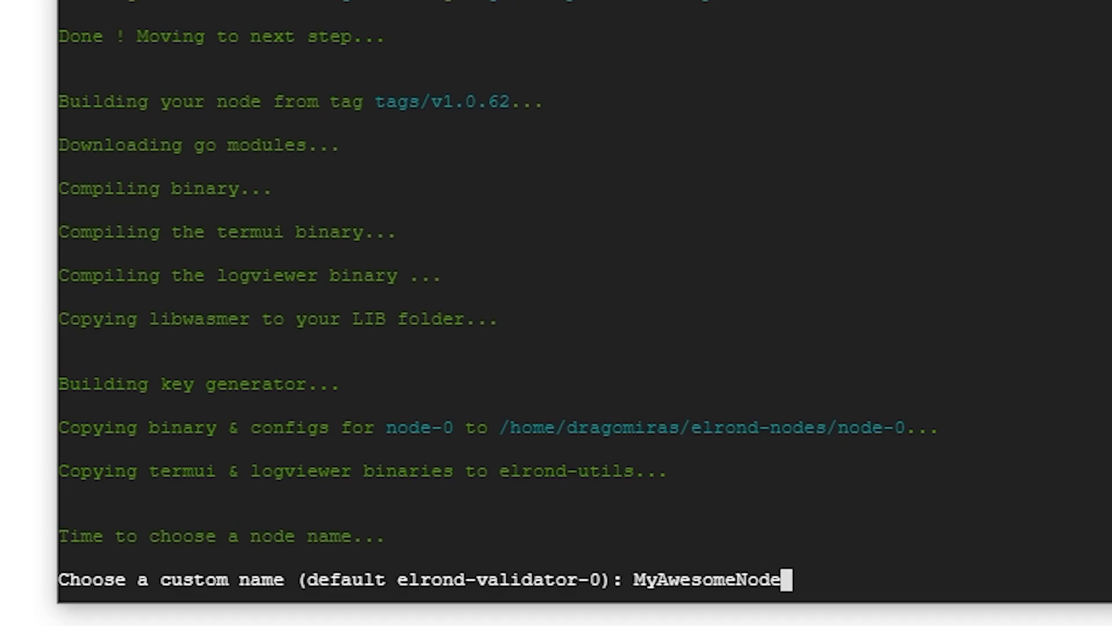
type("_")
left_click_drag(634, 579, 798, 579)
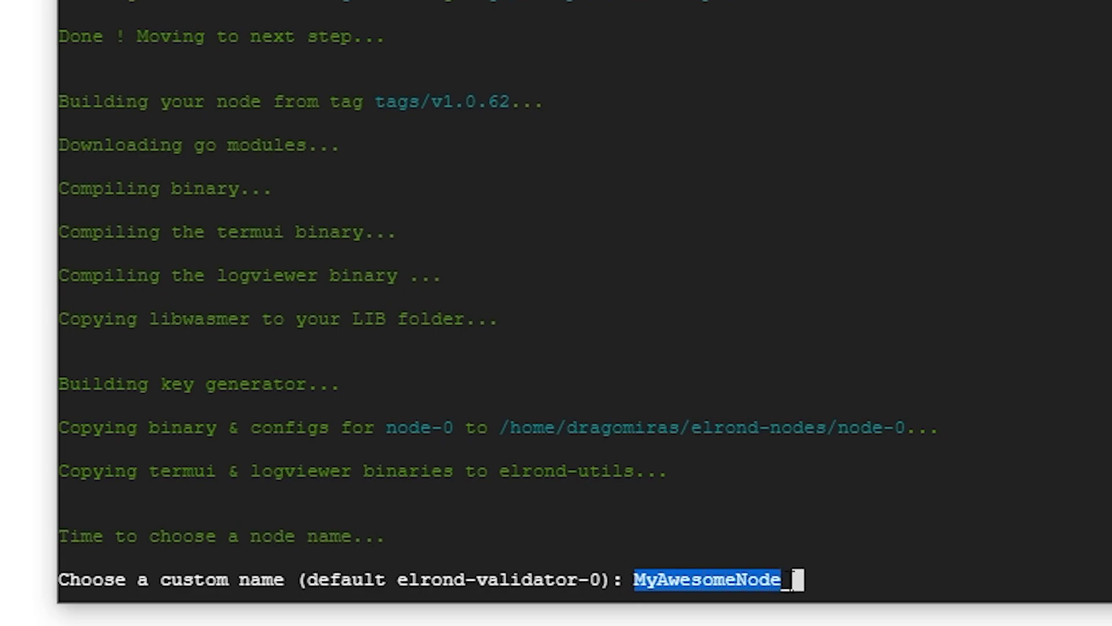
key("ctrl+shift+c")
key("Left")
key("BackSpace")
key("BackSpace")
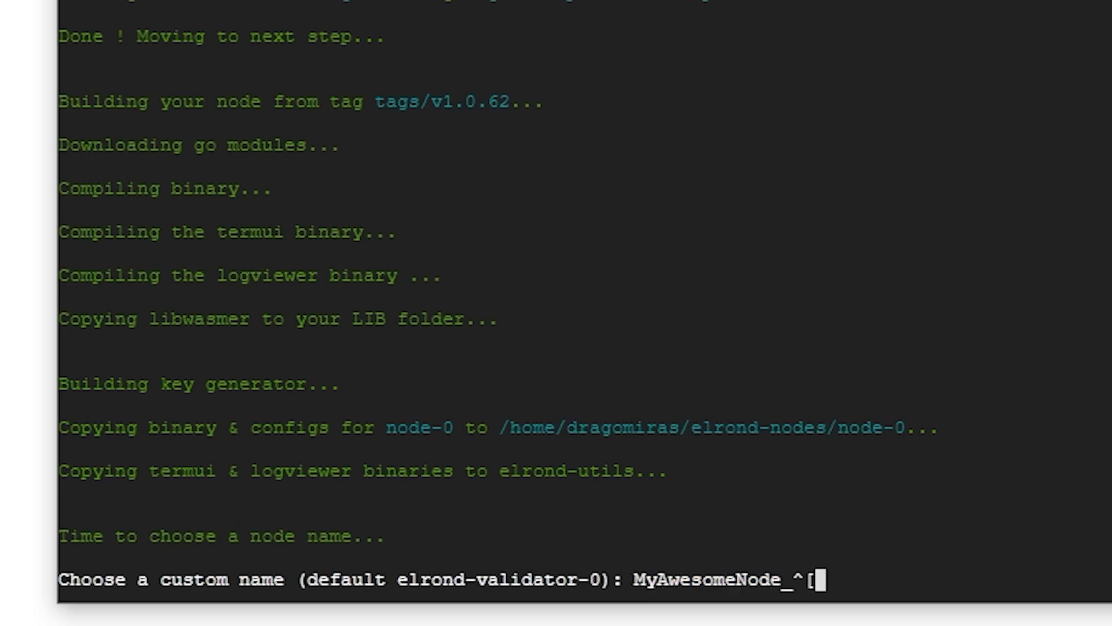
key("BackSpace")
key("BackSpace")
key("BackSpace")
type("_")
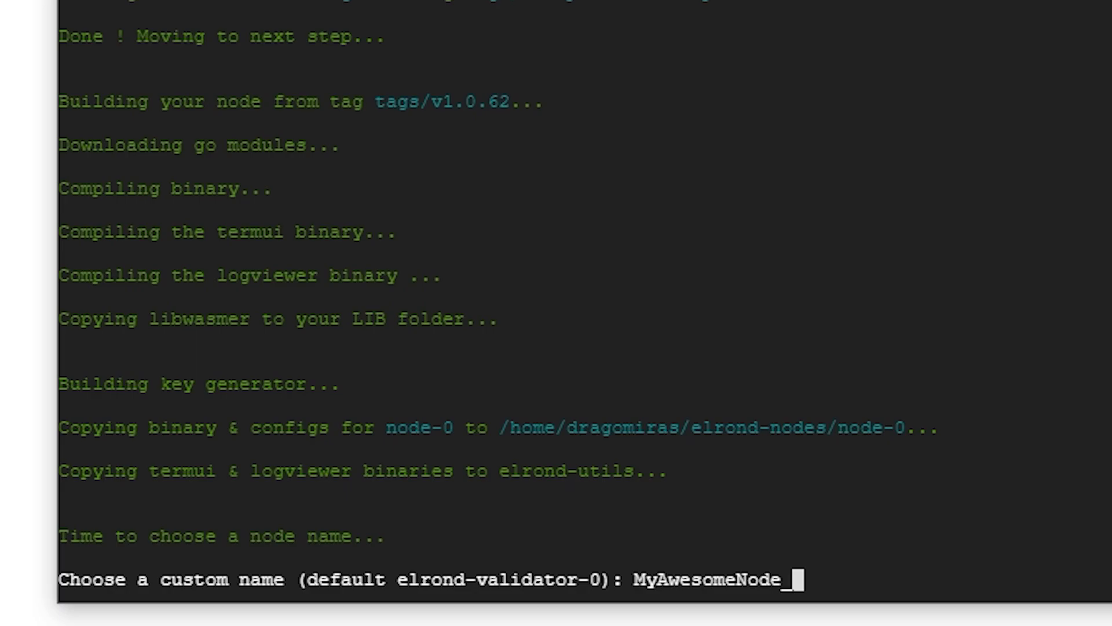
type("1")
key("Return")
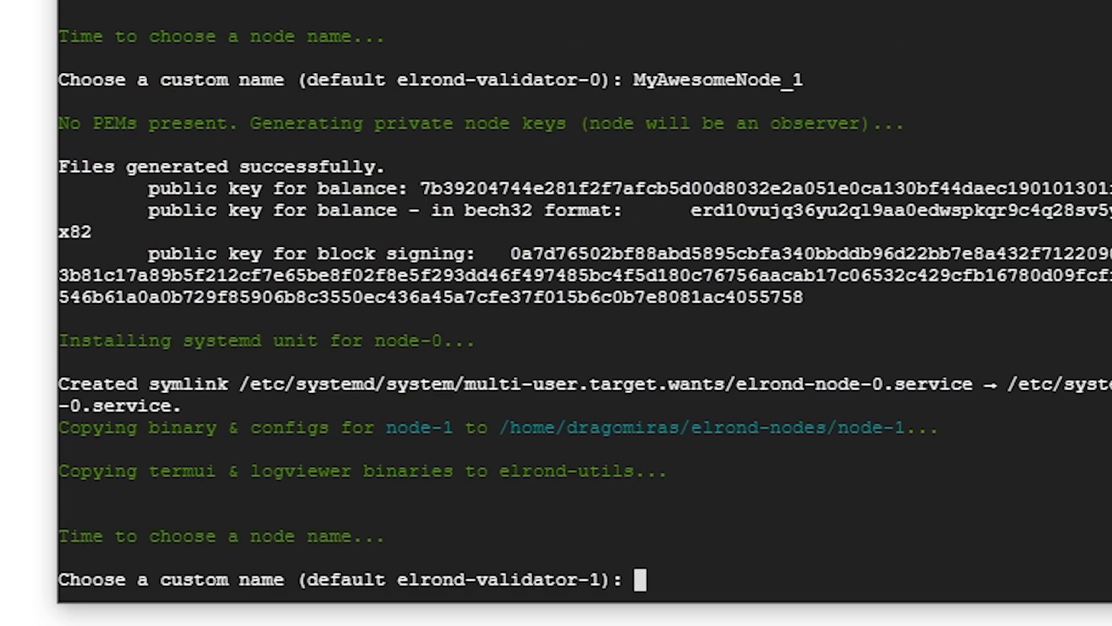
type("MyAwesomeNode_")
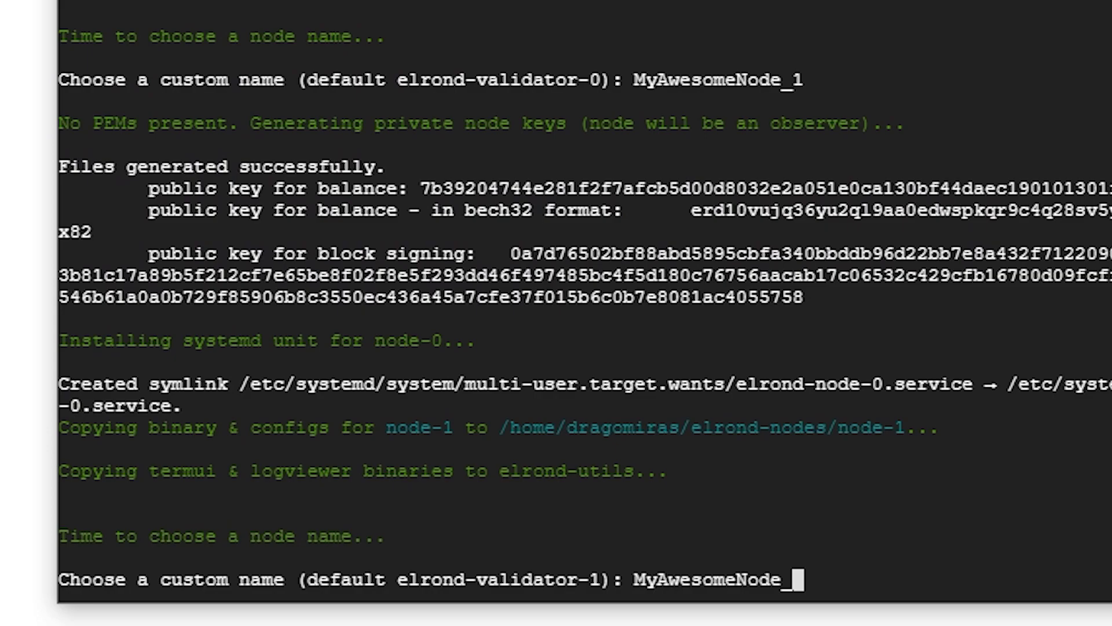
type("2")
- Name the other nodes MyAwesomeNode_2 and MyAwesomeNode_3, and enable the auto-updater
key("Return")
type("MyAwesomeNode_")
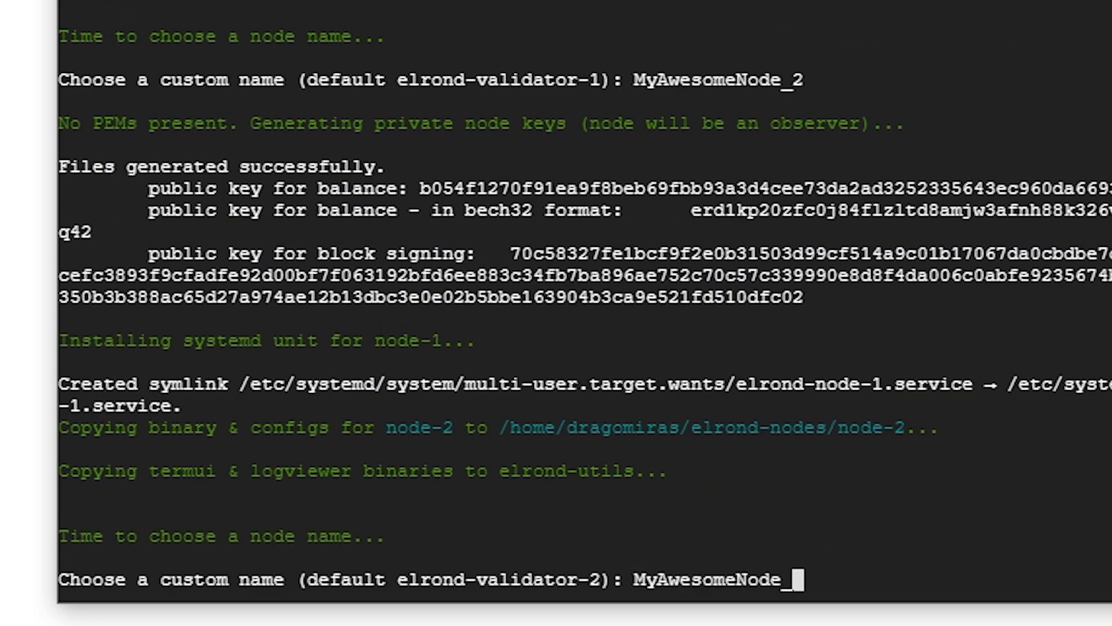
type("3")
key("Return")
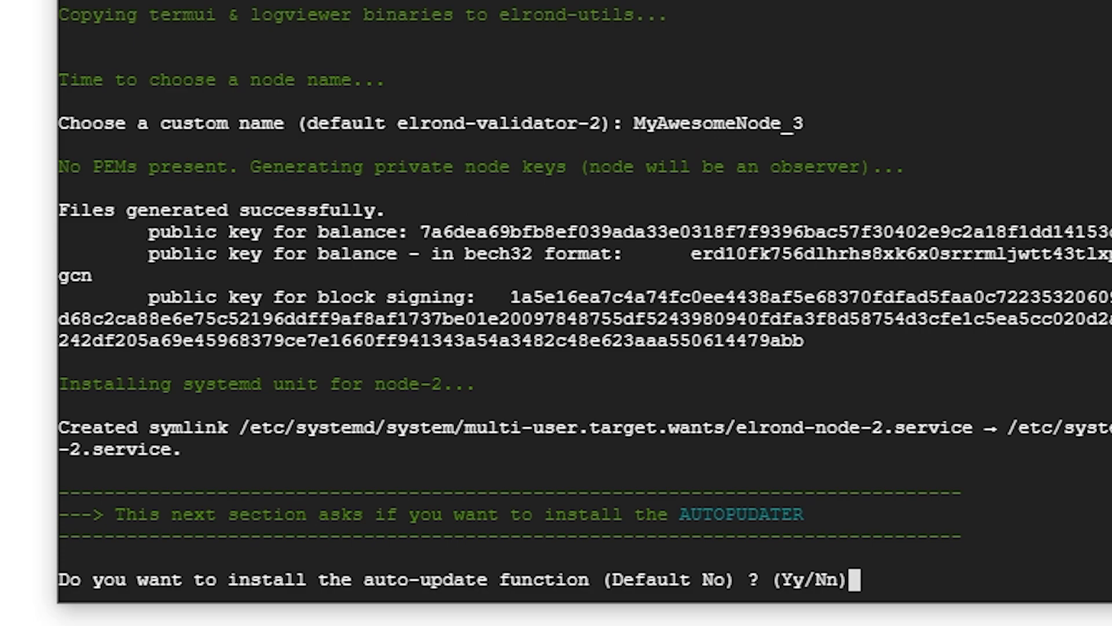
type("Y")
key("Return")
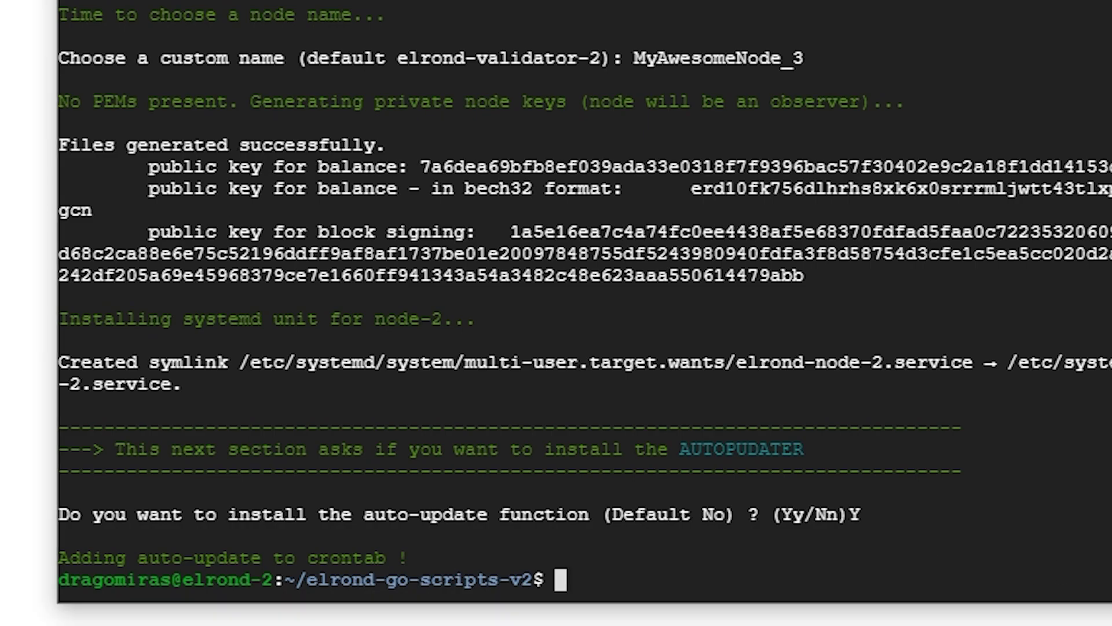
type("./script.sh start")
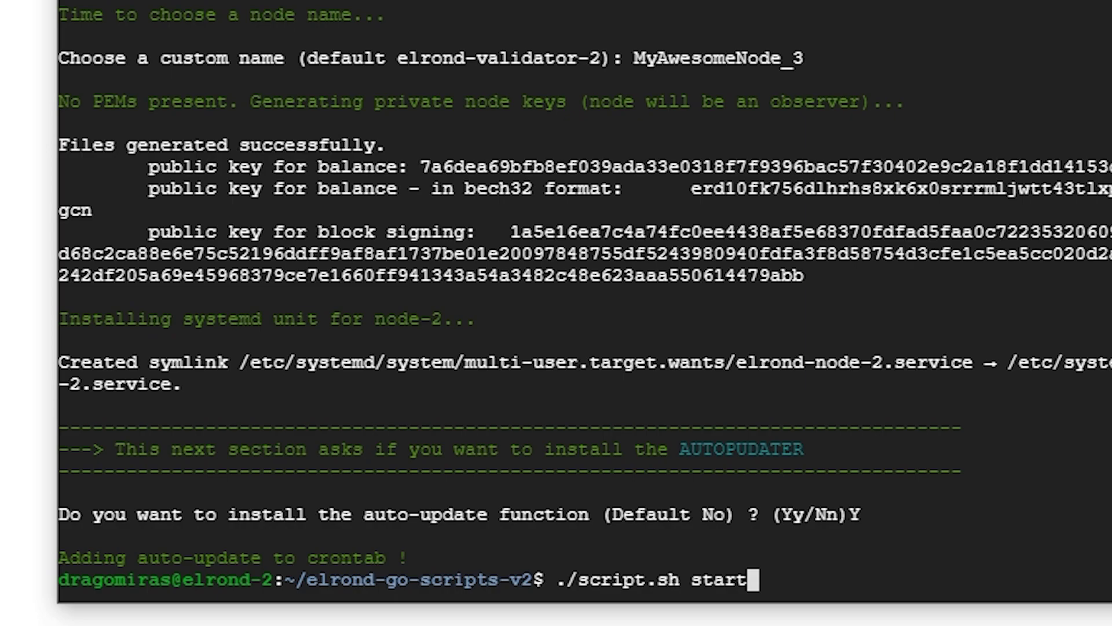
- Run ./script.sh start to launch Node-0, Node-1 and Node-2
key("Return")
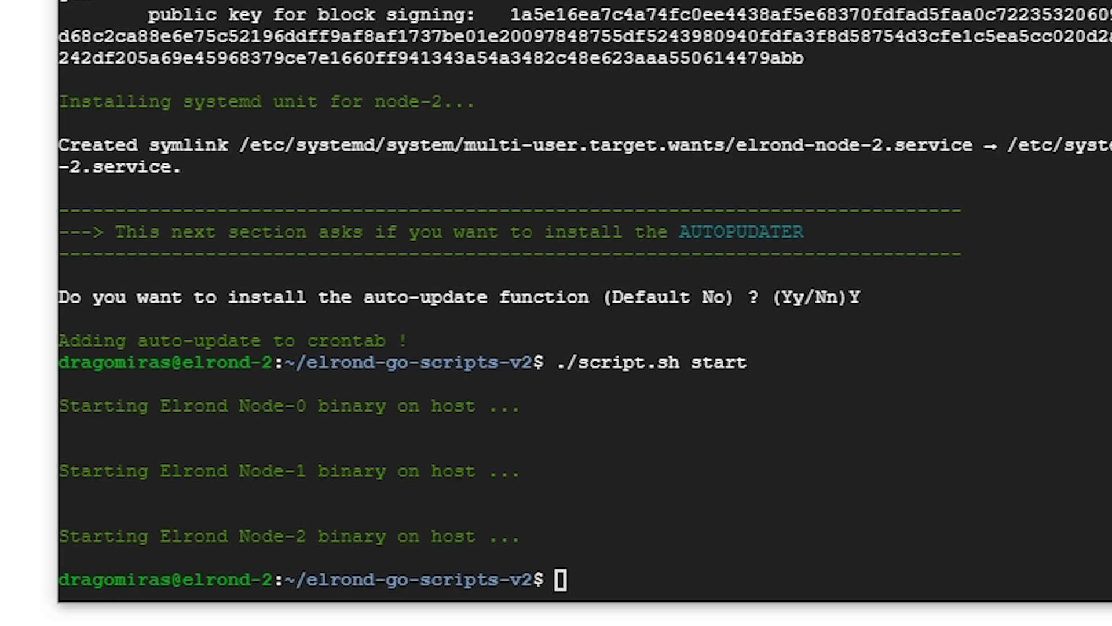
left_click(944, 557)
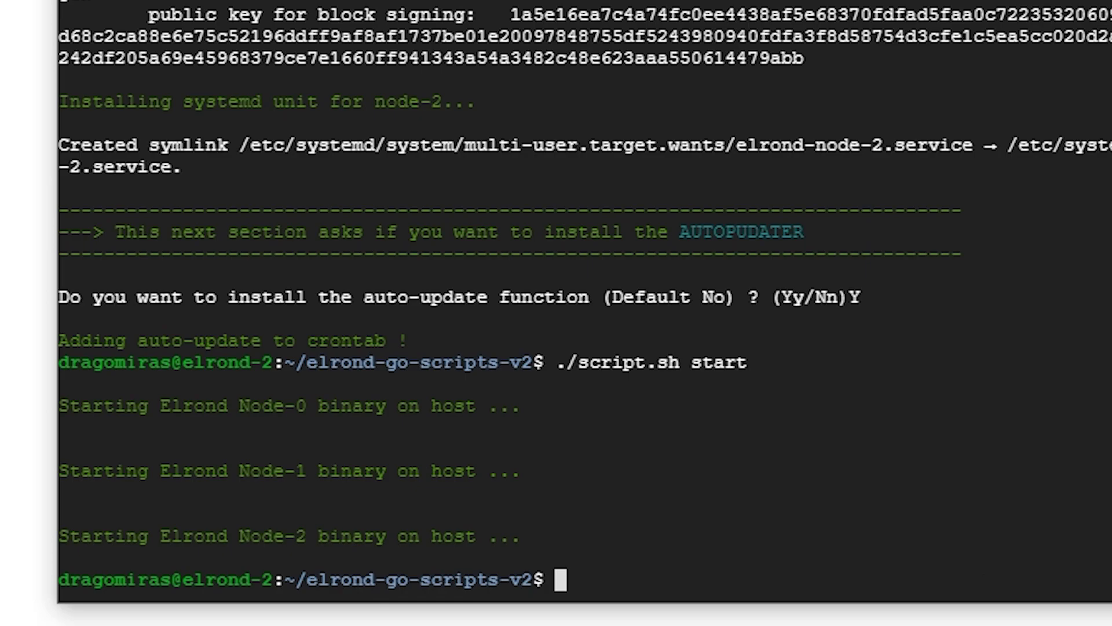
type("crontab -l")
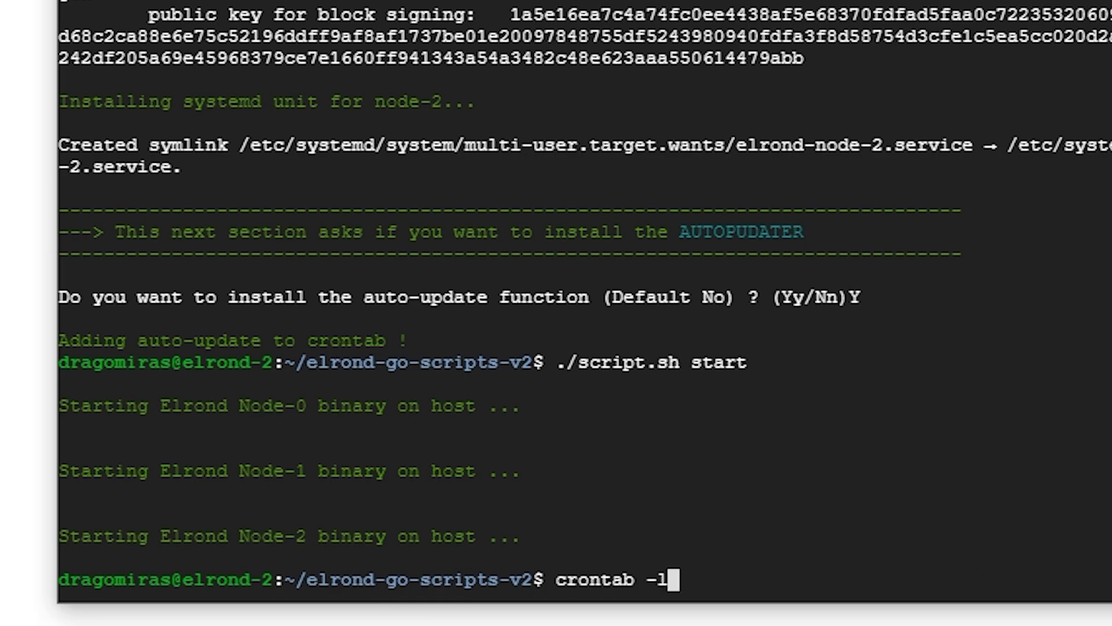
- List crontab entries showing the auto-updater and github_pull jobs, then clear the command line
key("Return")
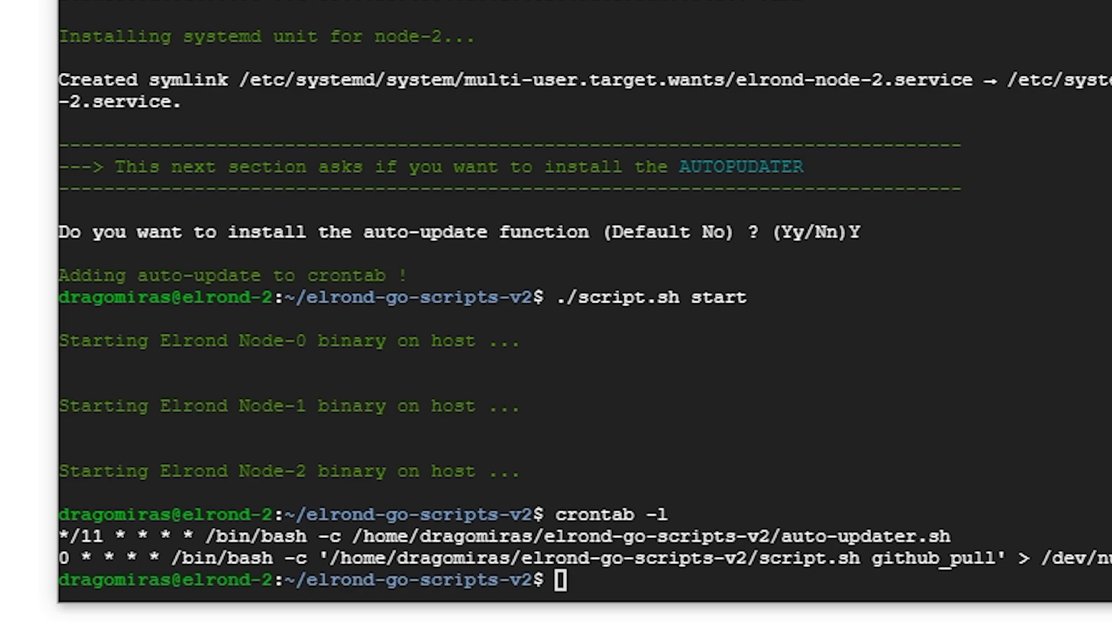
left_click(1047, 384)
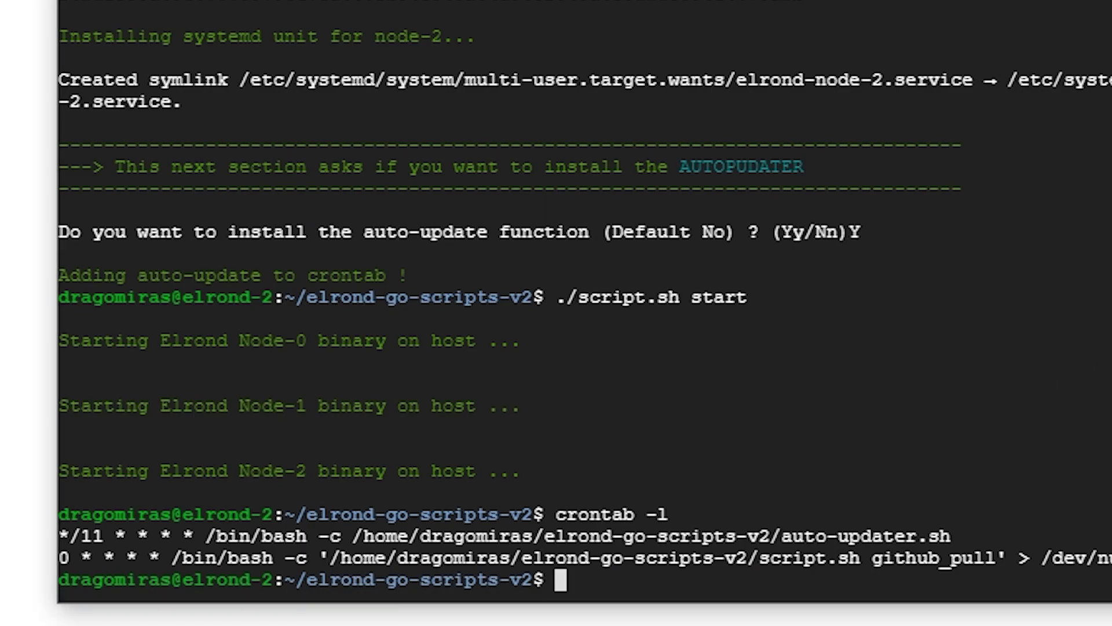
type("./elrond-utils/termui -address localhost:8080 for")
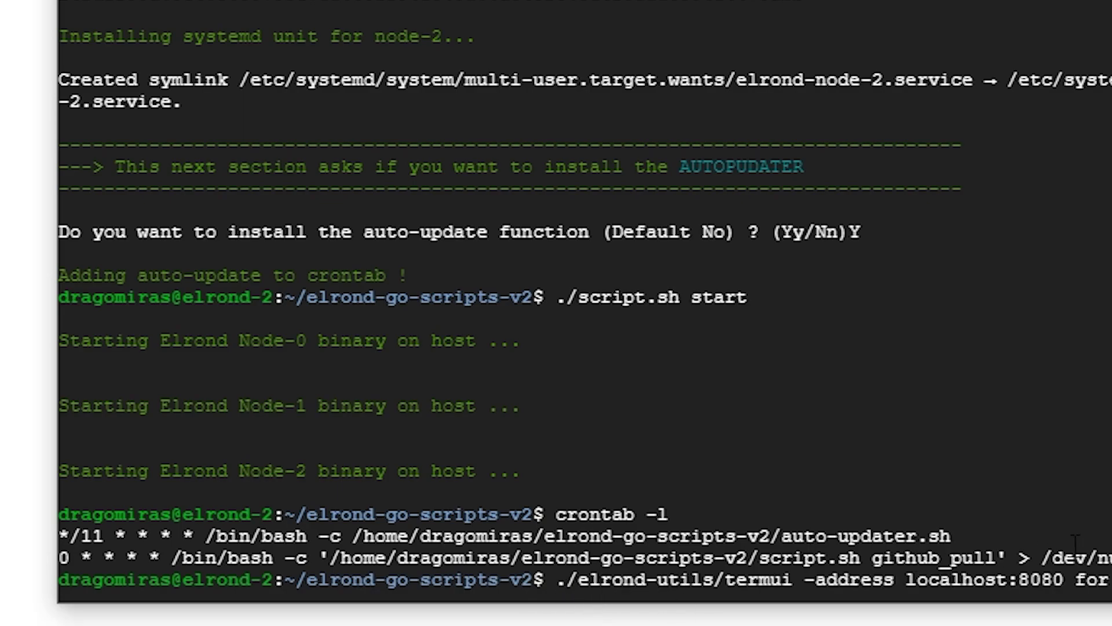
key("Home")
key("Delete")
key("Delete")
key("Delete")
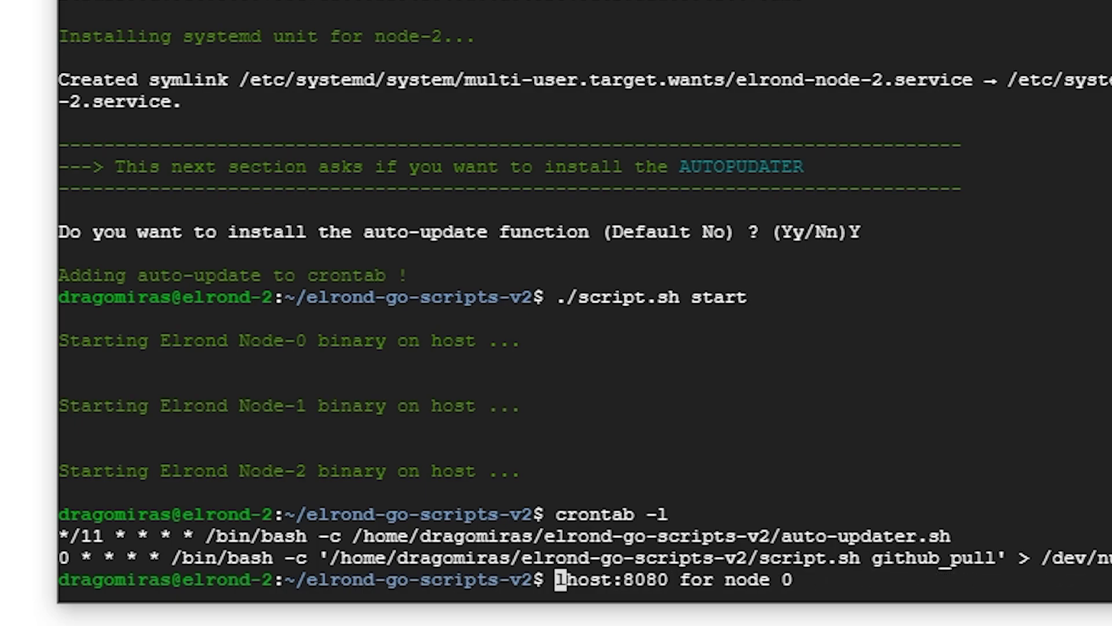
key("Delete")
key("Delete")
key("Delete")
type("cd .")
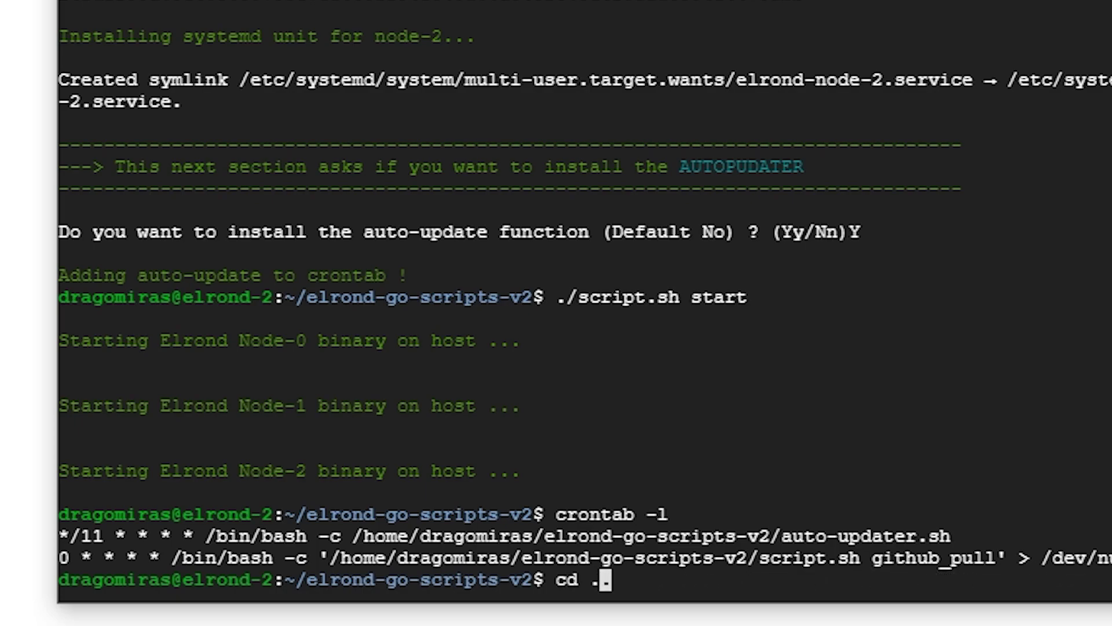
type(".")
- Go up to the home folder, list it, and copy the elrond-utils name
key("Return")
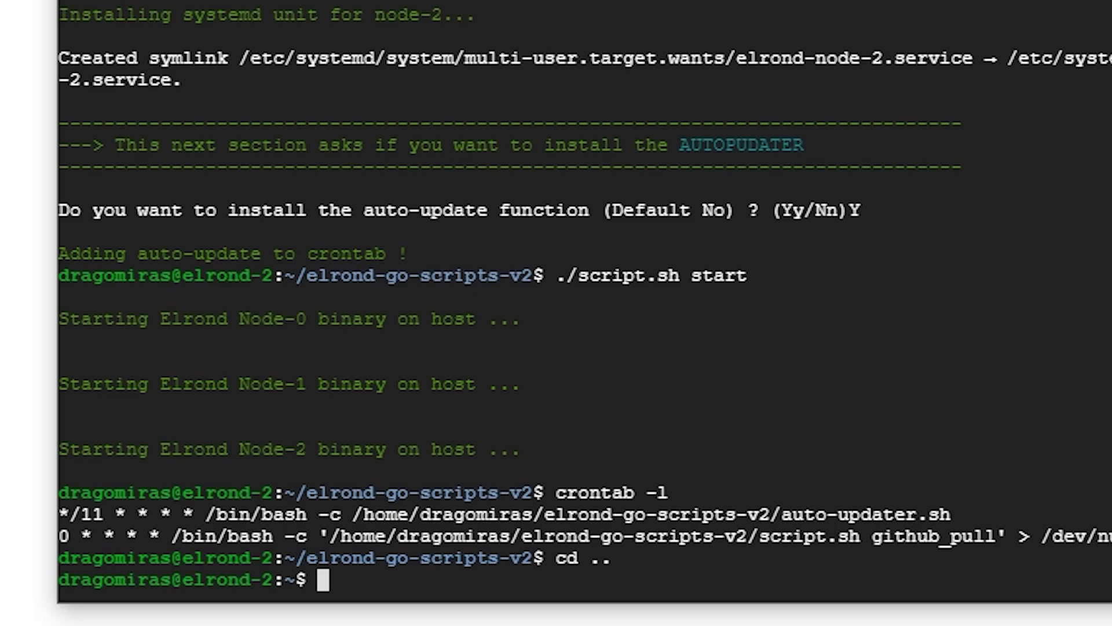
type("ls")
key("Return")
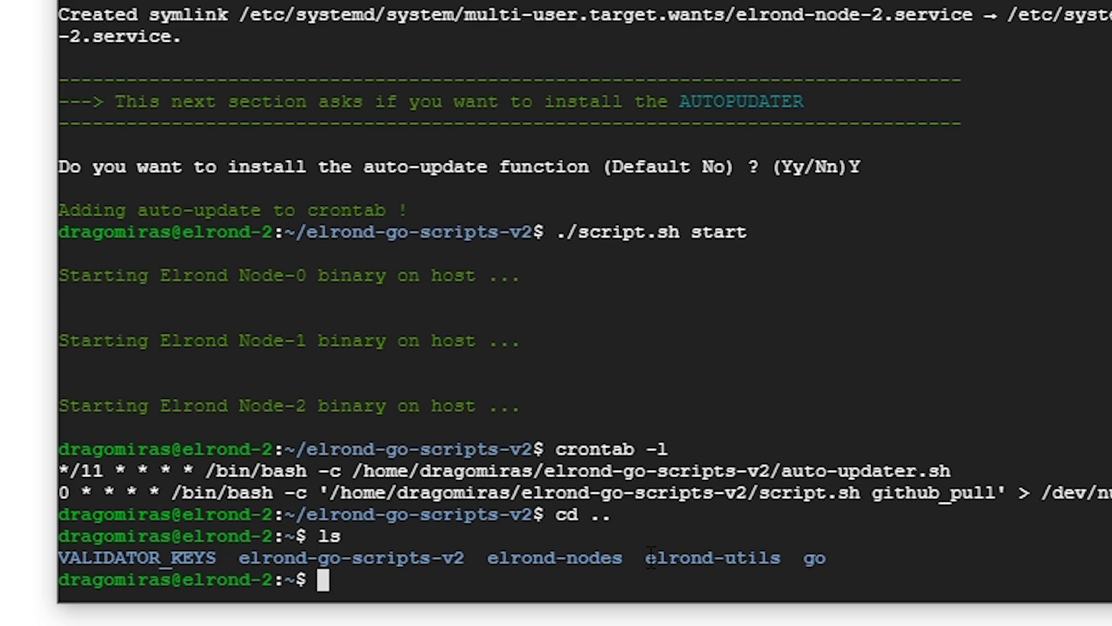
left_click_drag(646, 556, 784, 556)
key("ctrl+shift+c")
- Paste ./elrond-utils/termui -address localhost:8080 to monitor node 0
key("ctrl+shift+v")
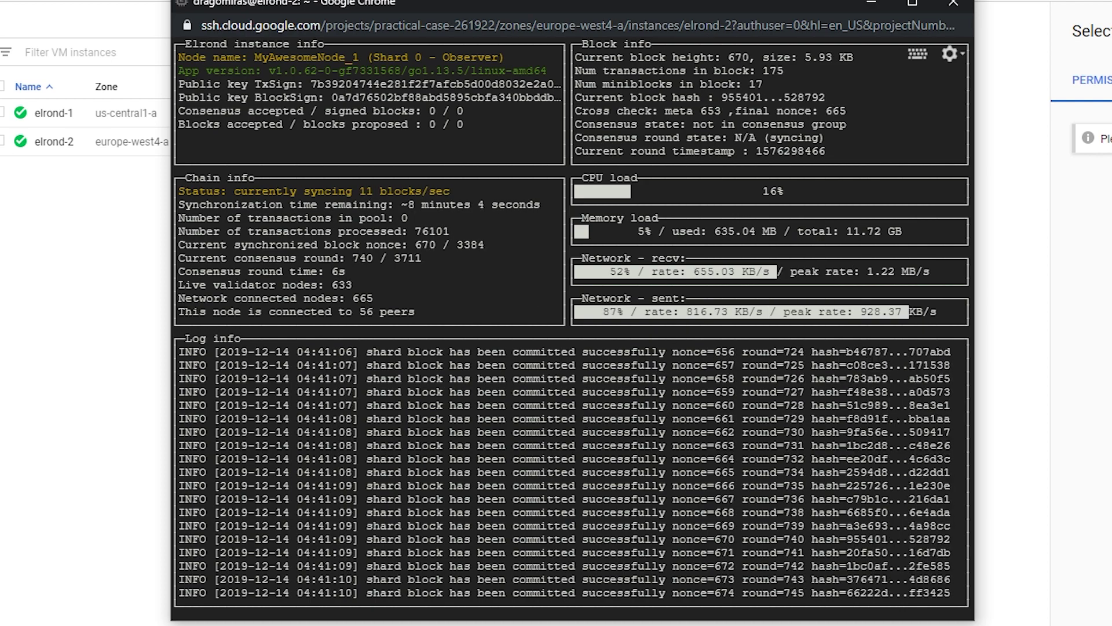
- Close the current dashboard and relaunch termui on port 8081 for MyAwesomeNode_2
key("ctrl+c")
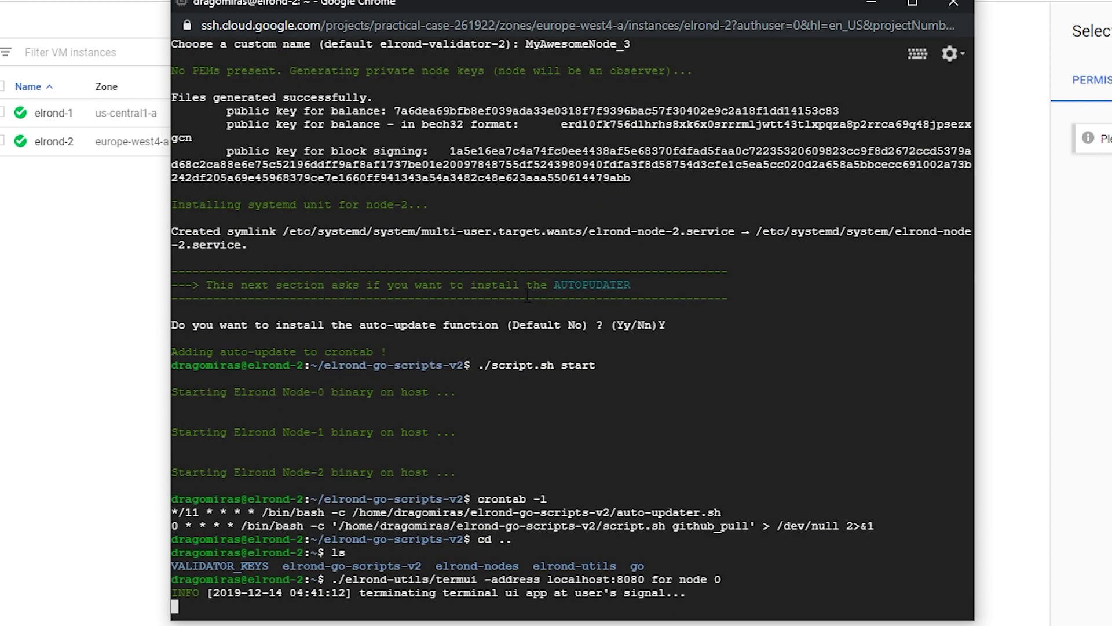
key("Up")
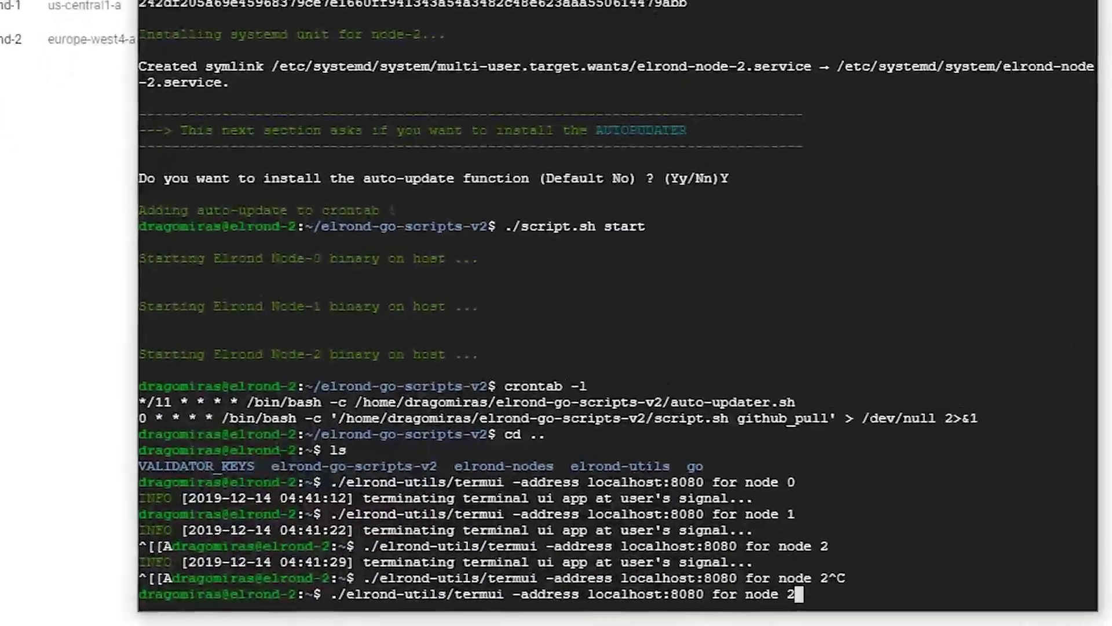
key("ctrl+Left")
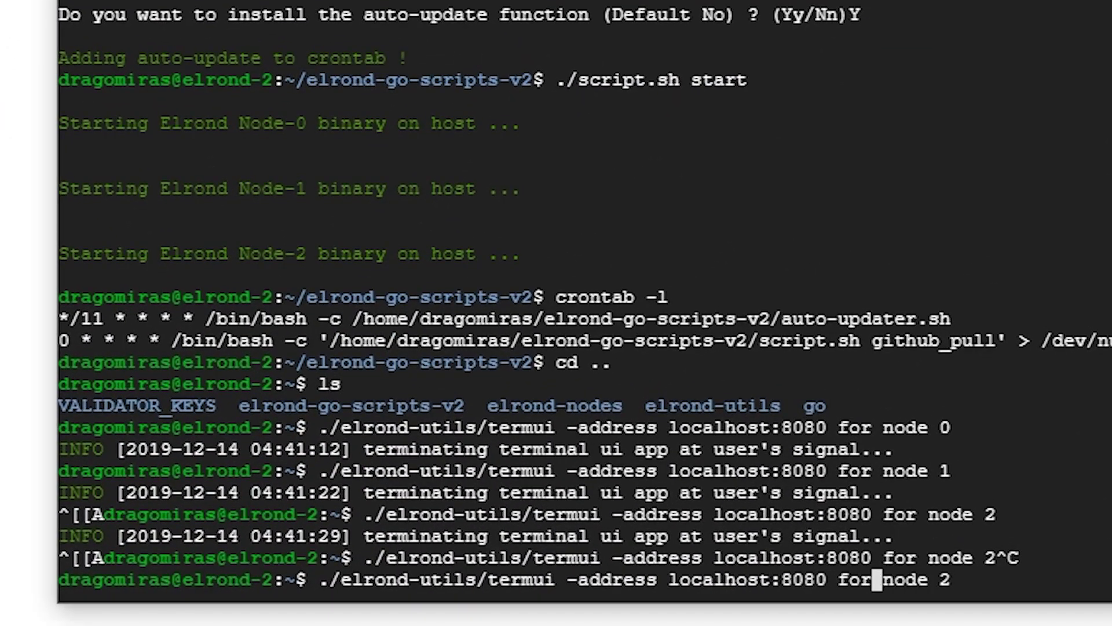
key("ctrl+Left")
key("BackSpace")
key("BackSpace")
type("1")
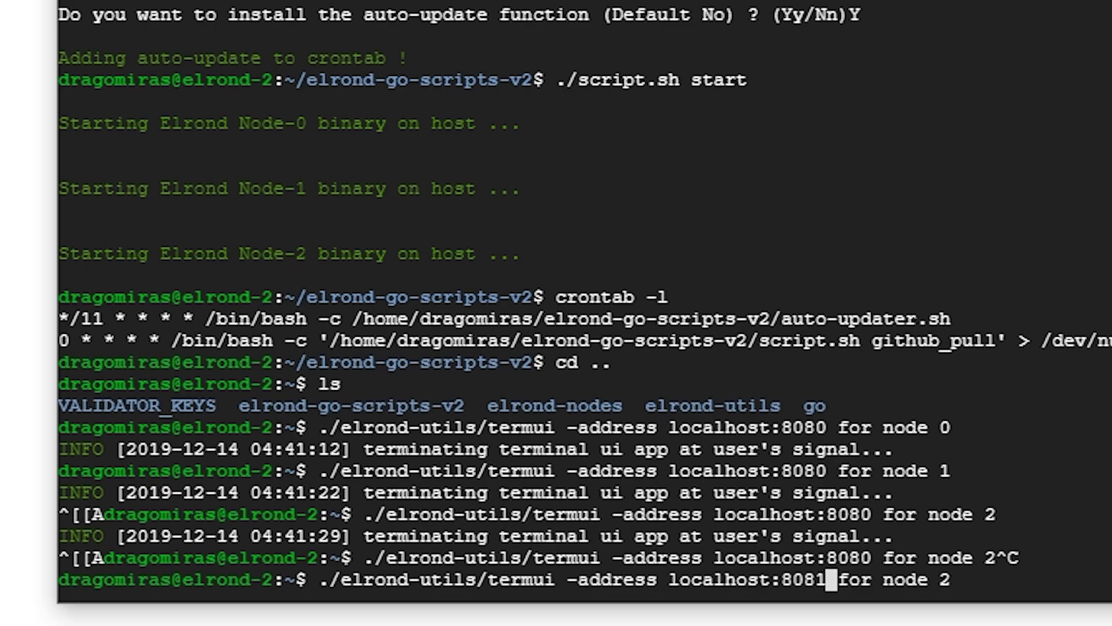
key("Delete")
key("Delete")
key("Delete")
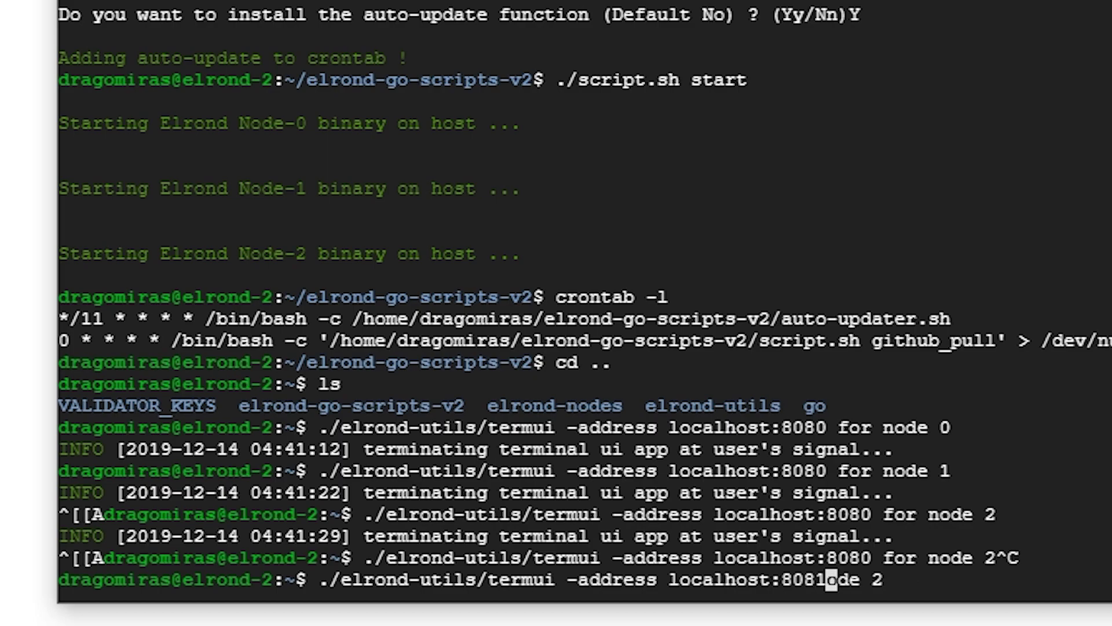
key("Delete")
key("Delete")
key("Delete")
key("Return")
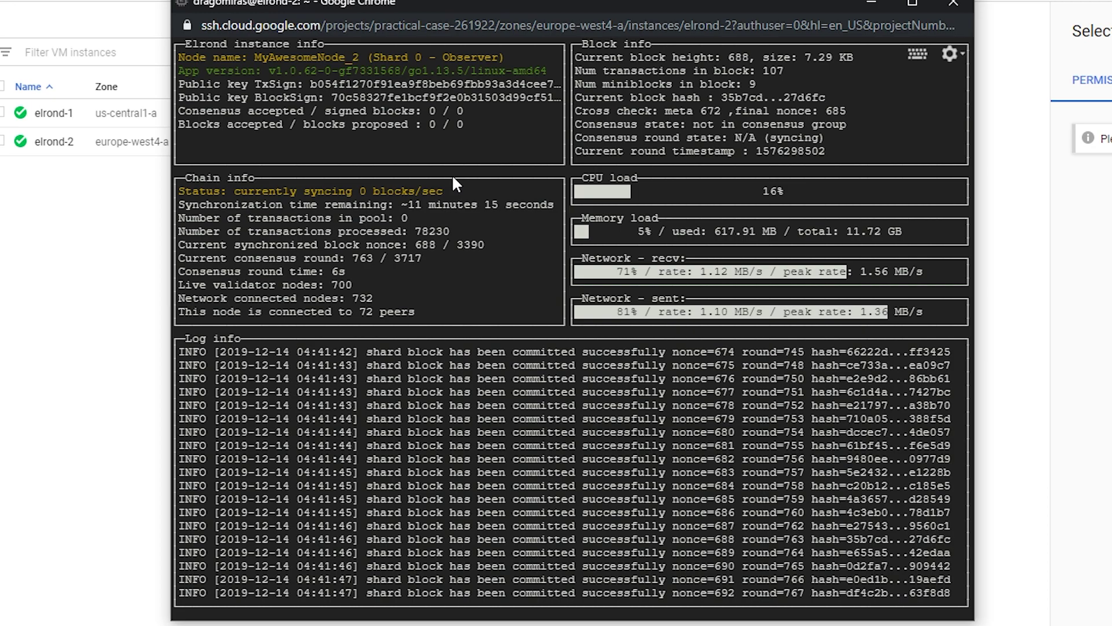
- Open the port 8082 termui dashboard for MyAwesomeNode_3, then quit to the shell
key("ctrl+c")
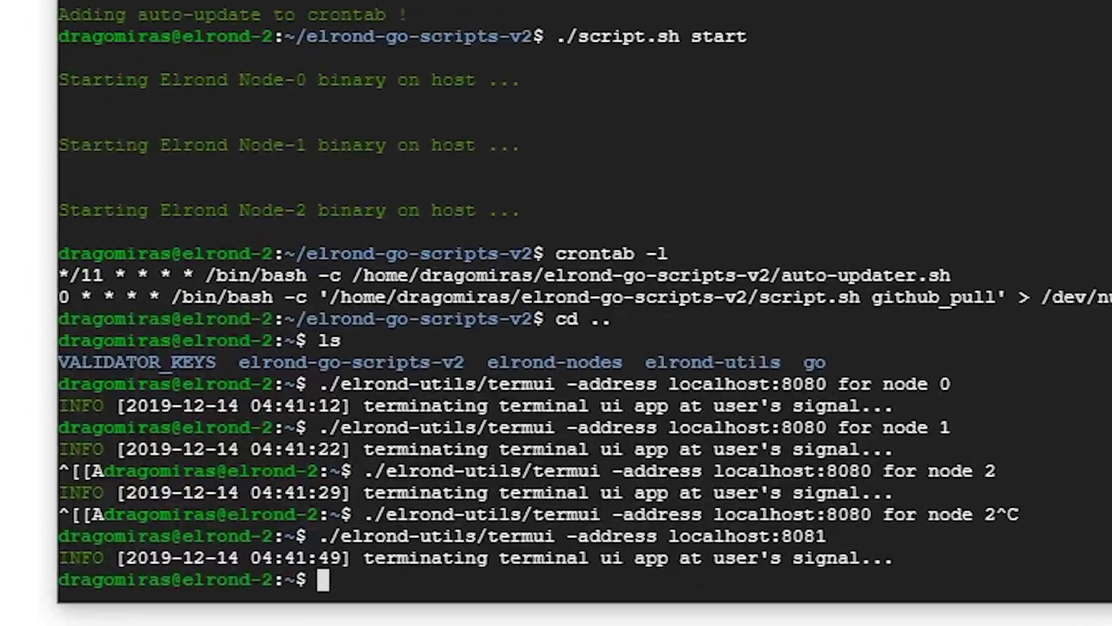
key("Up")
key("BackSpace")
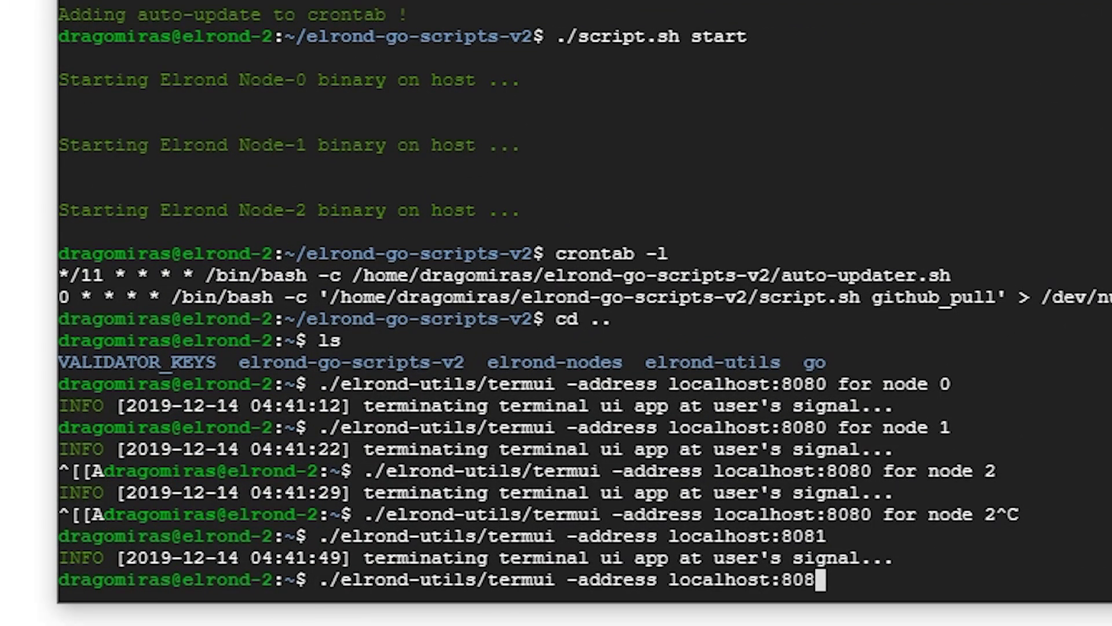
type("2")
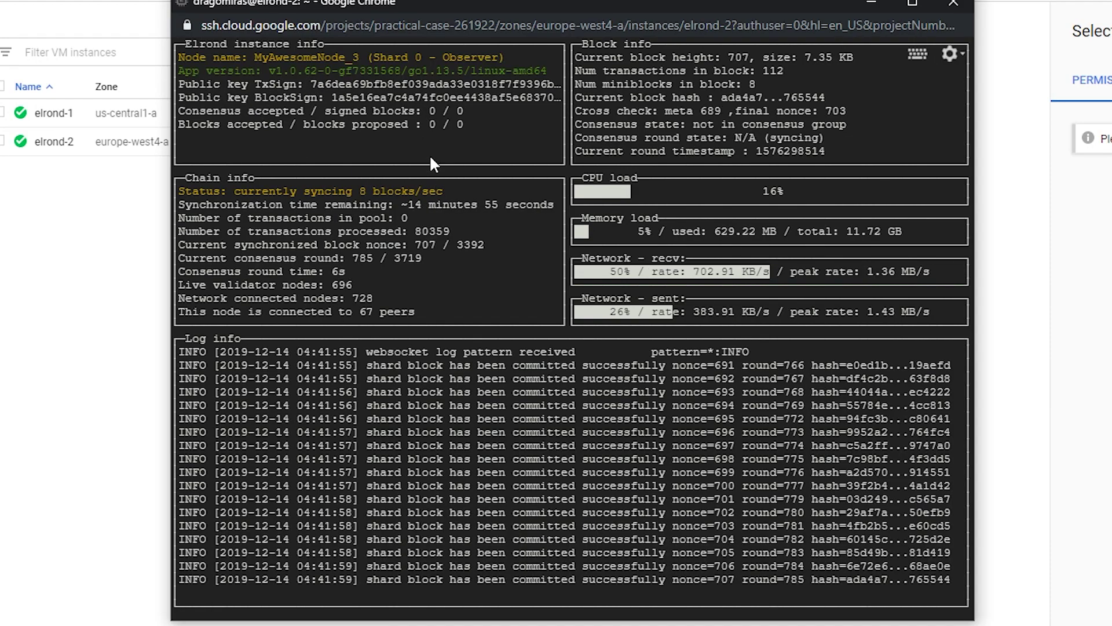
key("ctrl+c")
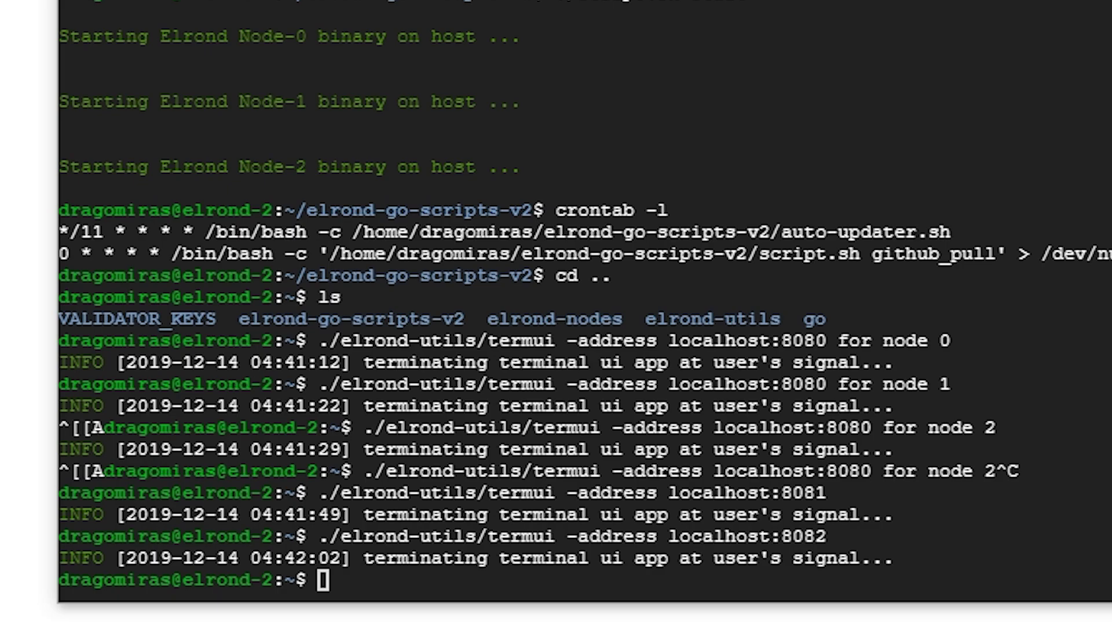
- List the home folder and check the autoupdate.status file
left_click(991, 565)
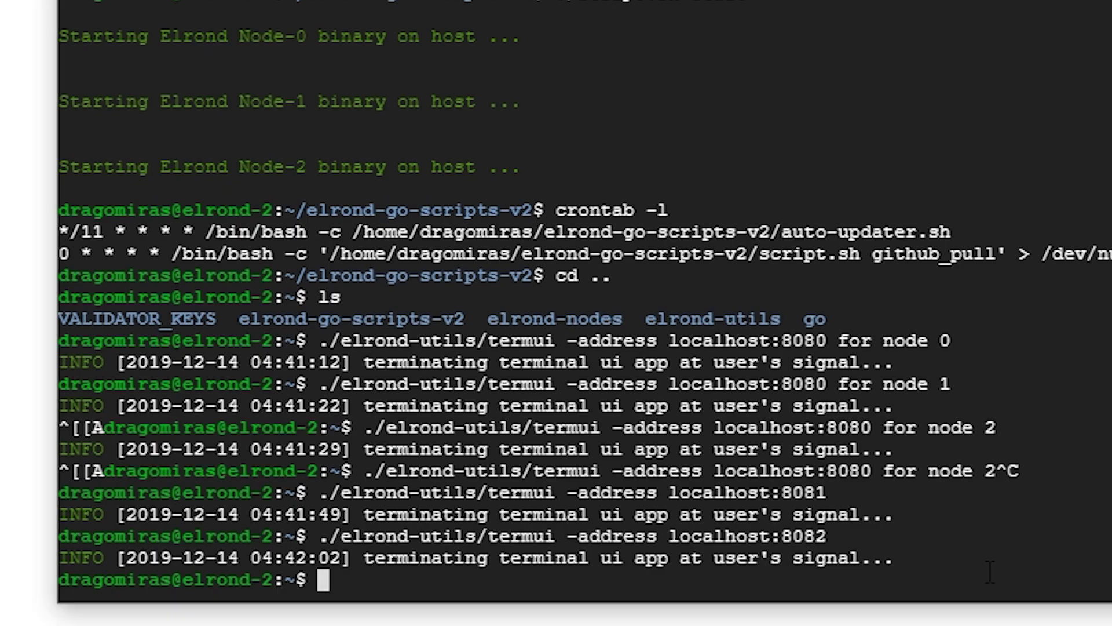
type("ls")
key("Return")
type("cat")
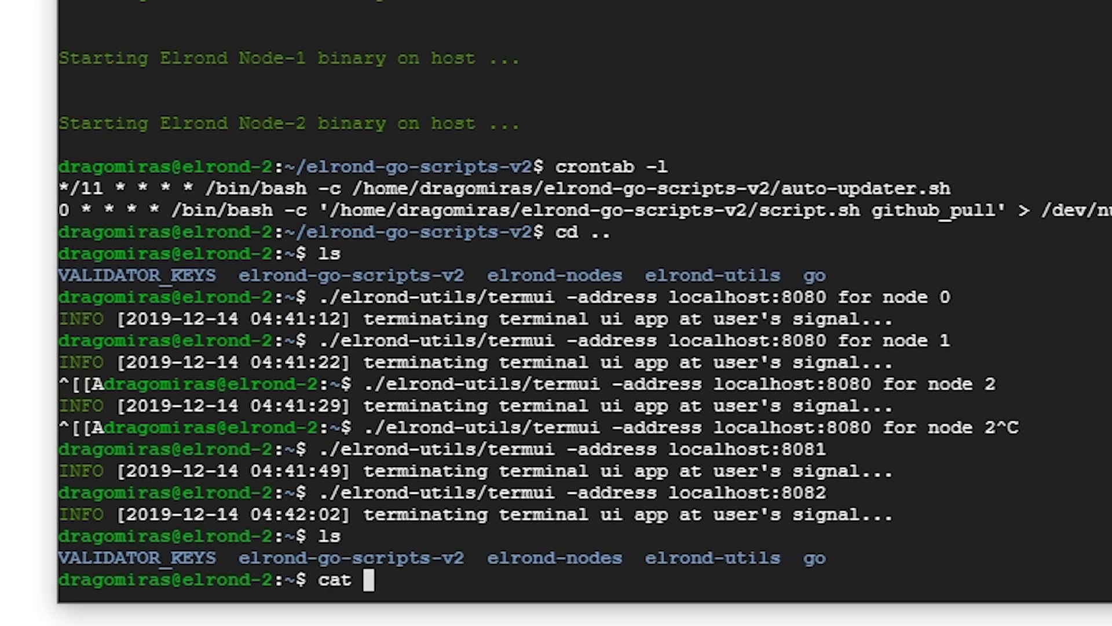
key("BackSpace")
key("BackSpace")
key("BackSpace")
type("cat autoupdate.status")
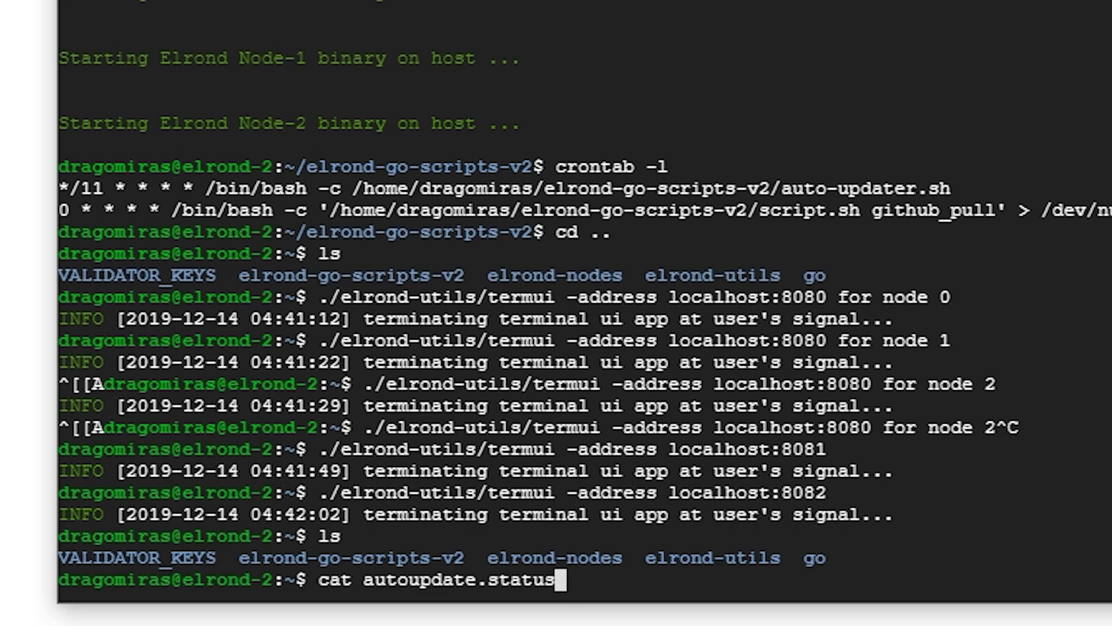
key("Return")
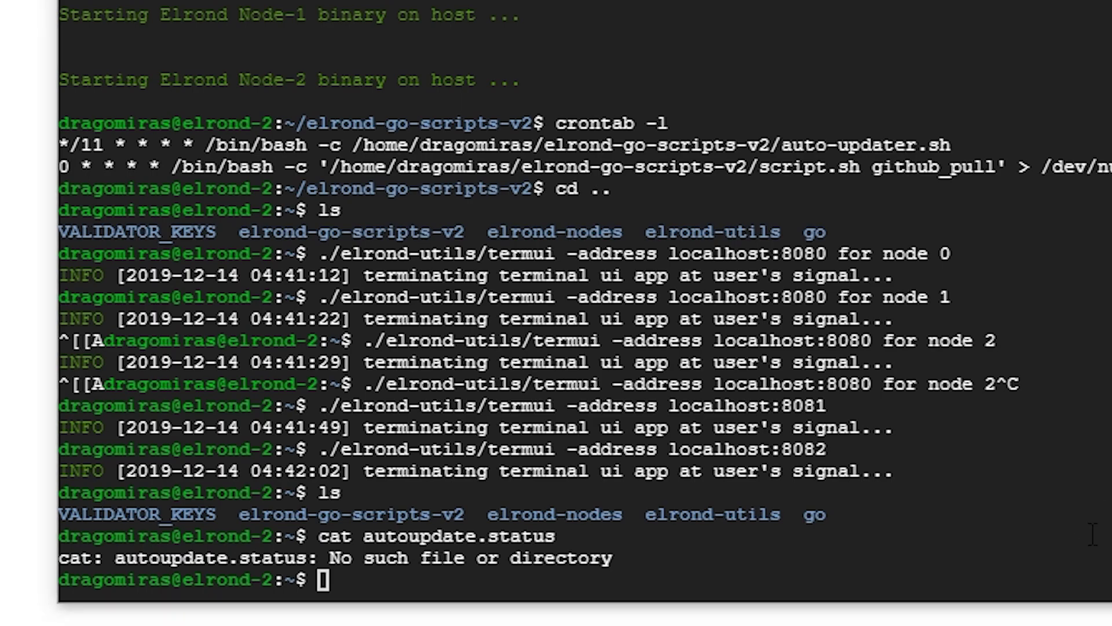
- Run ~/elrond-go-scripts-v2/auto-updater.sh with the correct user folder in the path
left_click(670, 594)
key("ctrl+shift+v")
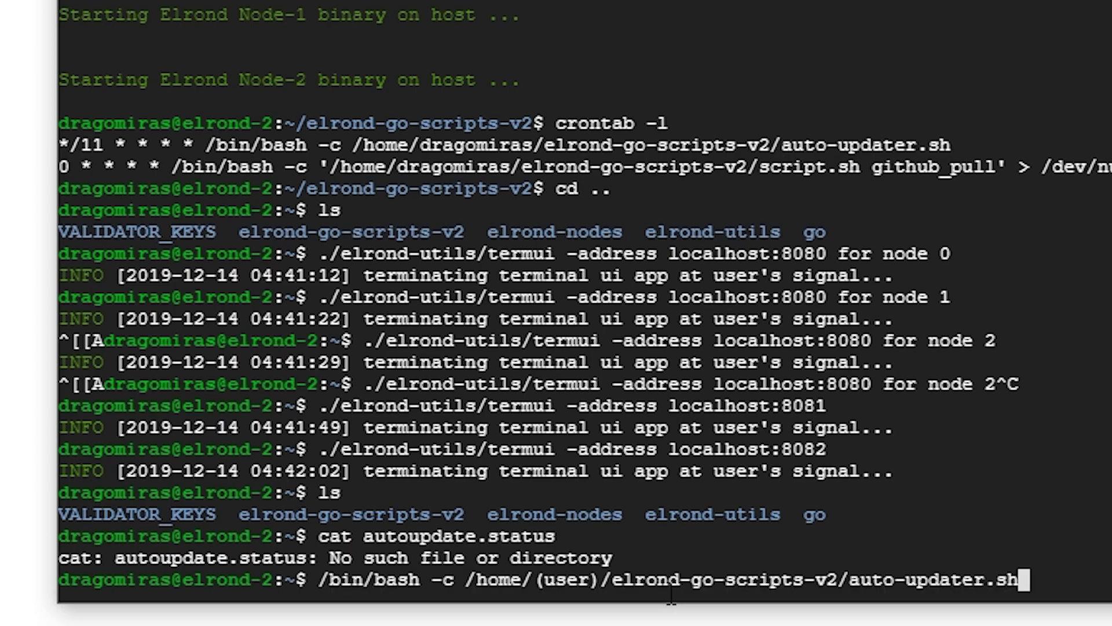
key("ctrl+Left")
key("ctrl+Left")
key("ctrl+Left")
key("ctrl+Left")
key("ctrl+Left")
key("ctrl+Left")
key("ctrl+Left")
key("BackSpace")
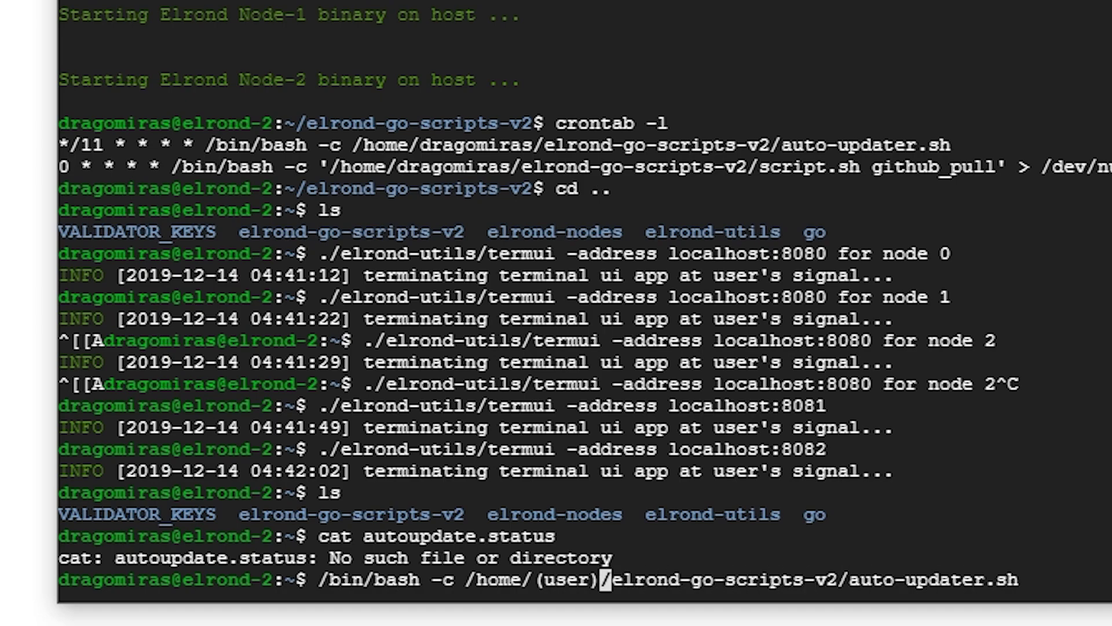
key("BackSpace")
key("BackSpace")
key("BackSpace")
key("BackSpace")
key("BackSpace")
key("BackSpace")
type("drago")
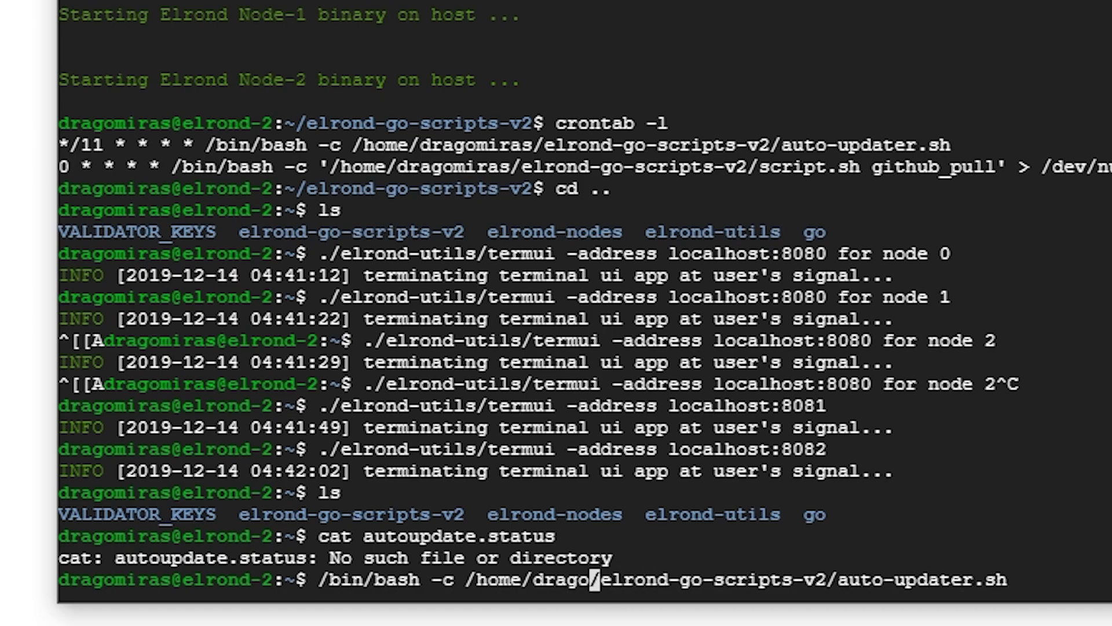
type("miras/")
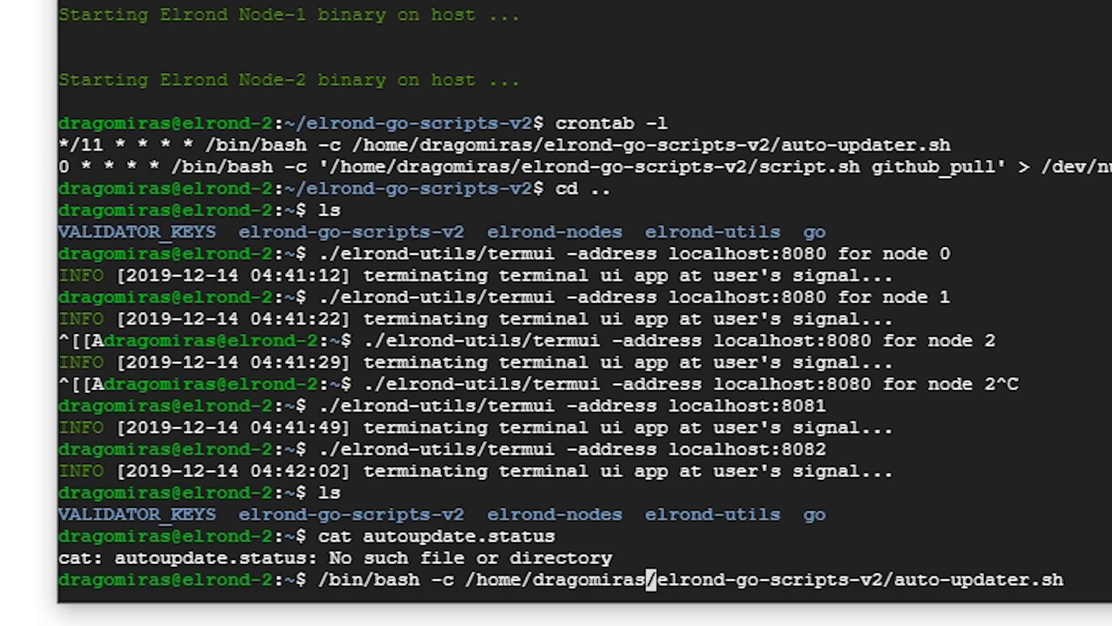
key("Return")
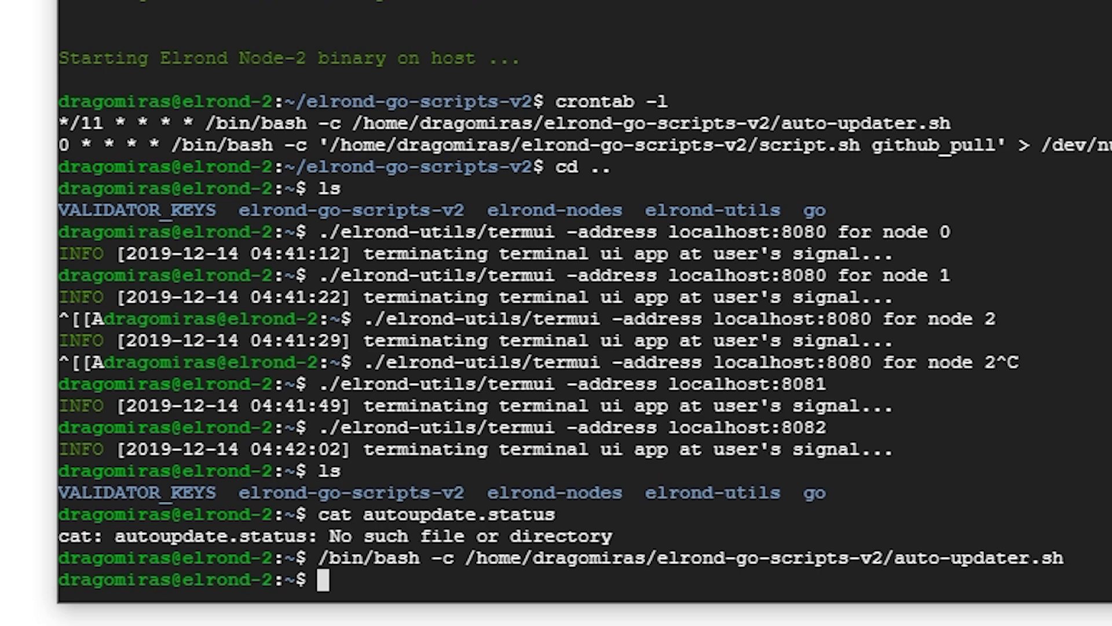
- Print autoupdate.status, confirming v1.0.62 is the latest tag
key("Up")
key("Up")
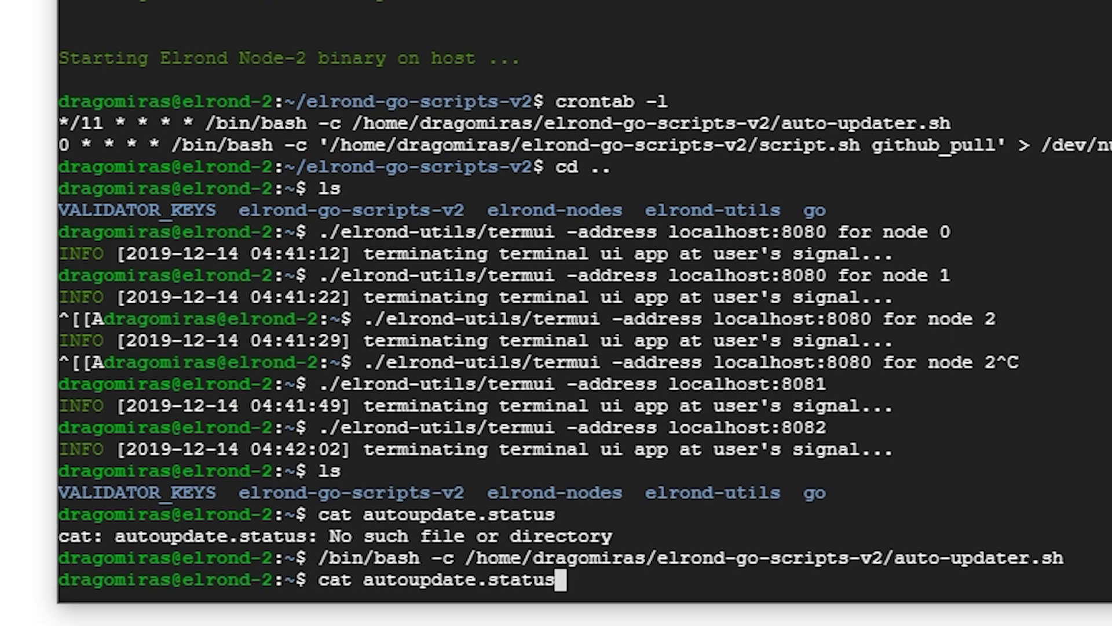
key("Down")
key("Up")
key("Return")
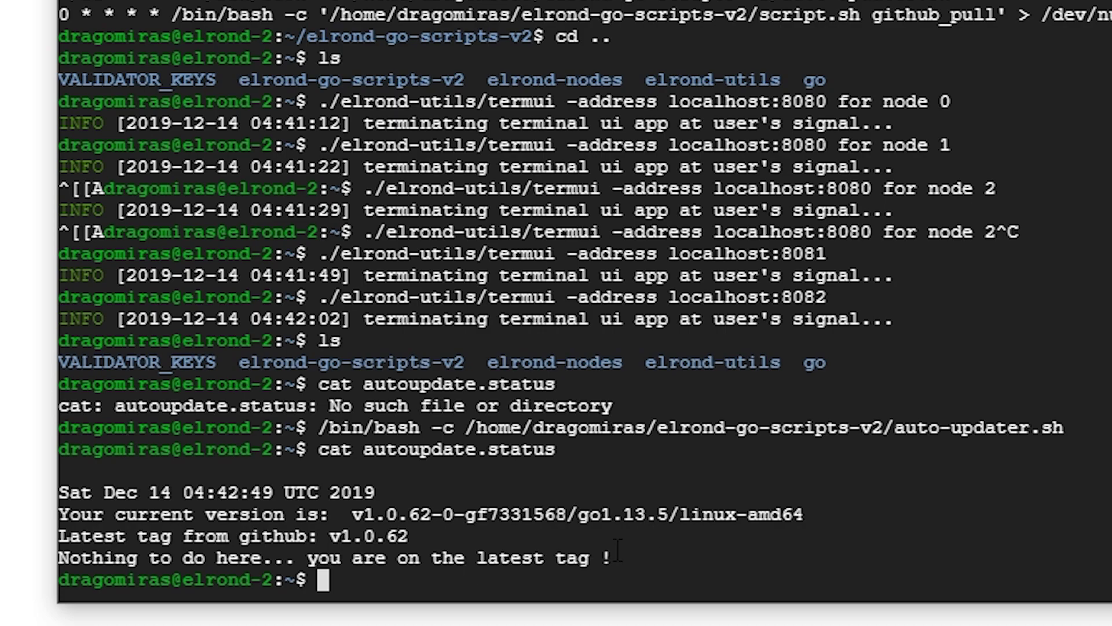
- Copy the four status lines from 'Sat Dec 14' to 'latest tag !'
left_click_drag(614, 559, 62, 493)
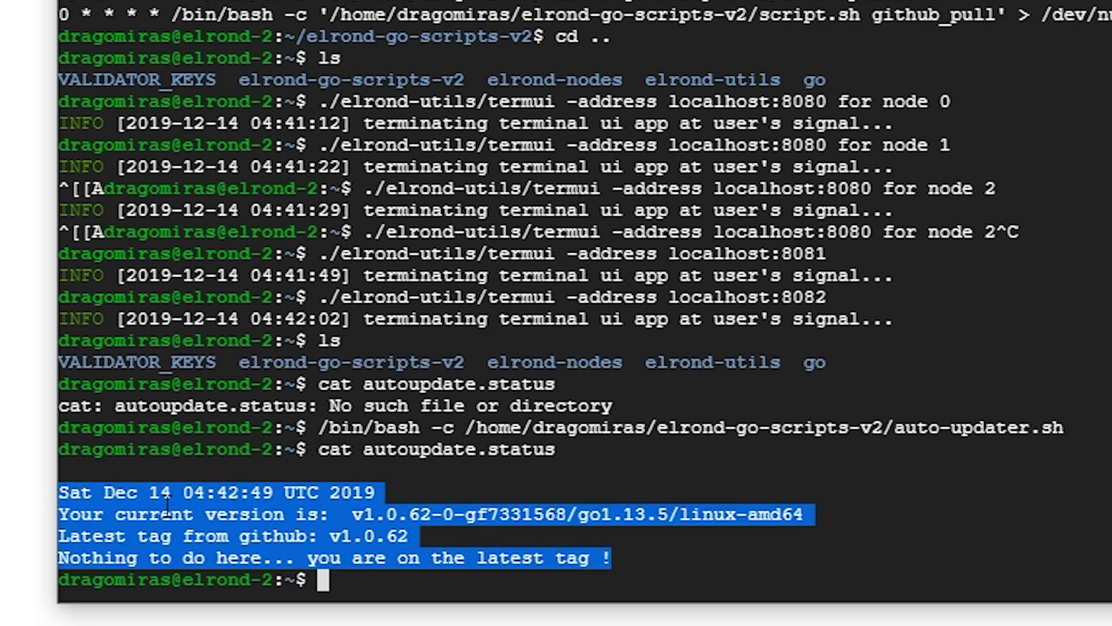
key("ctrl+c")
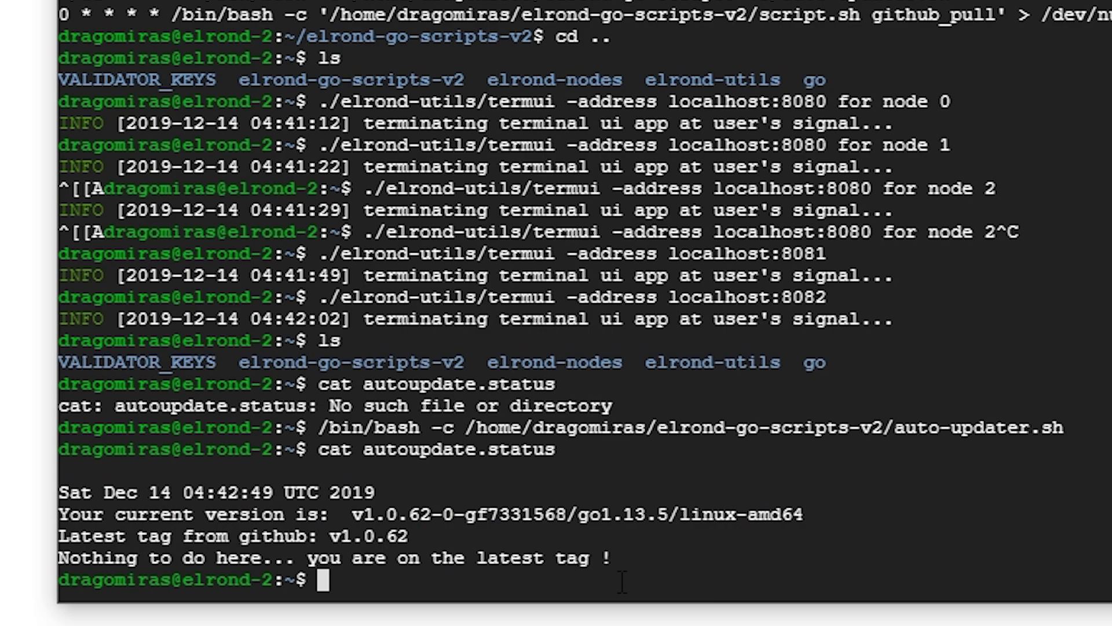
type("h")
type("top")
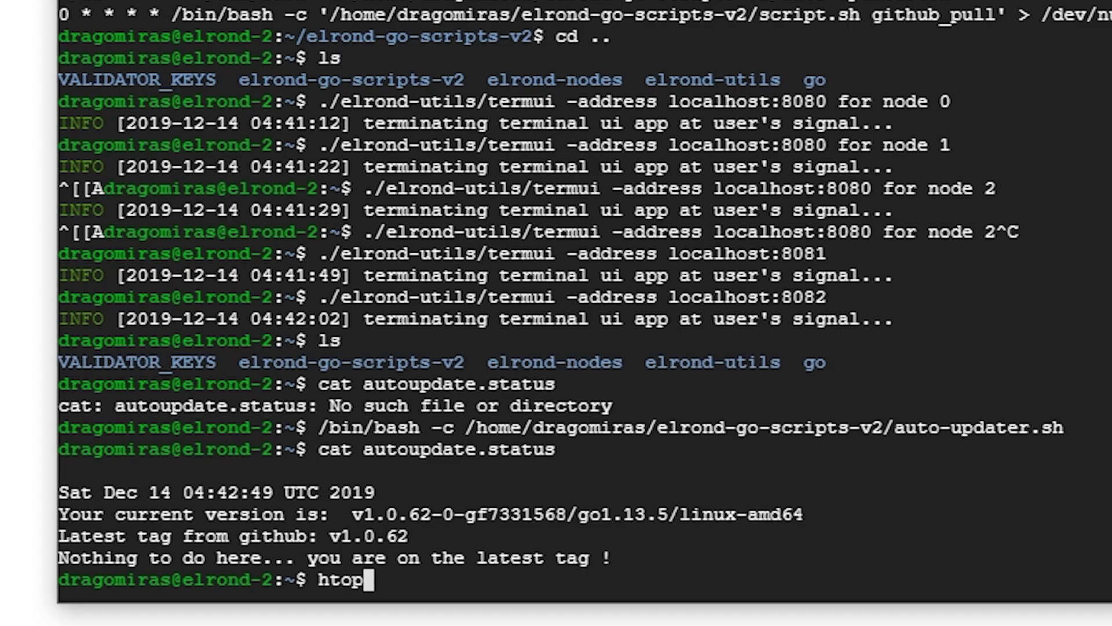
key("Return")
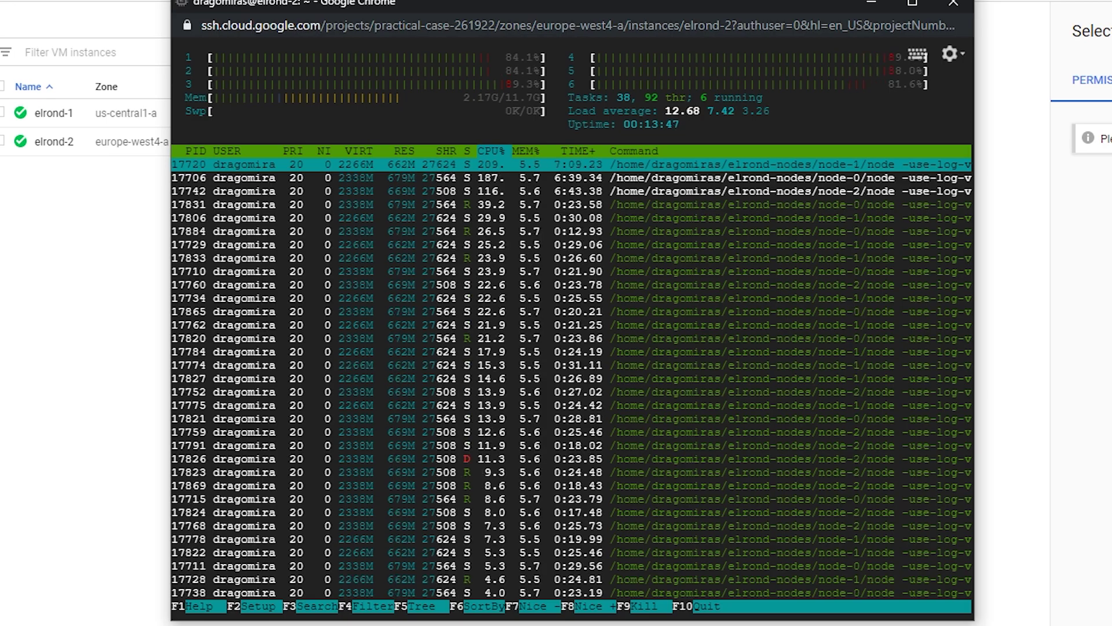
key("H")
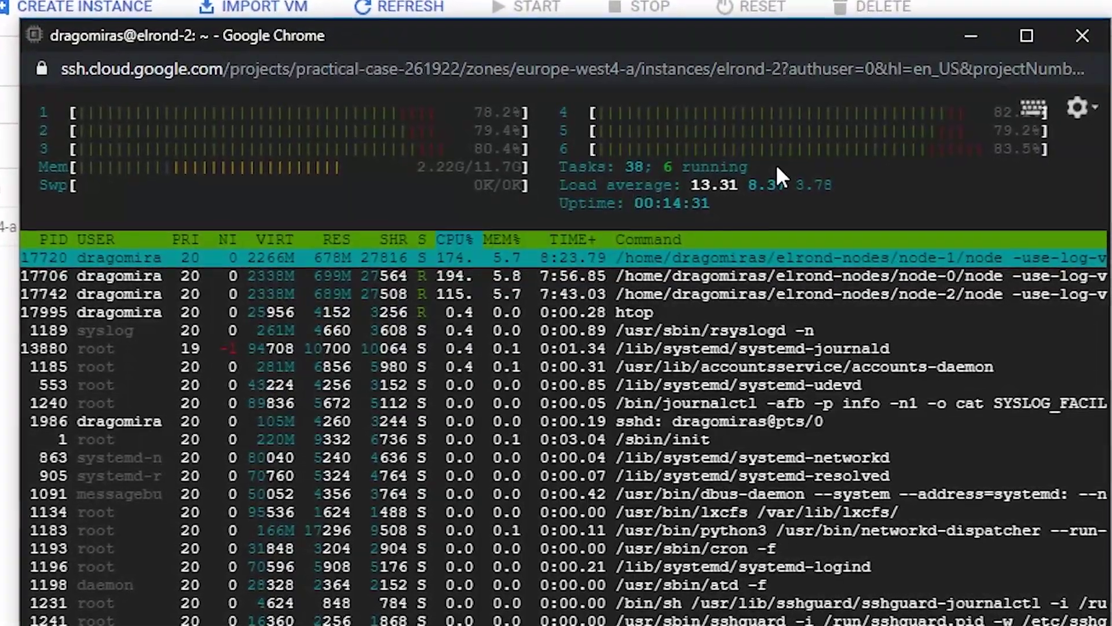
key("q")
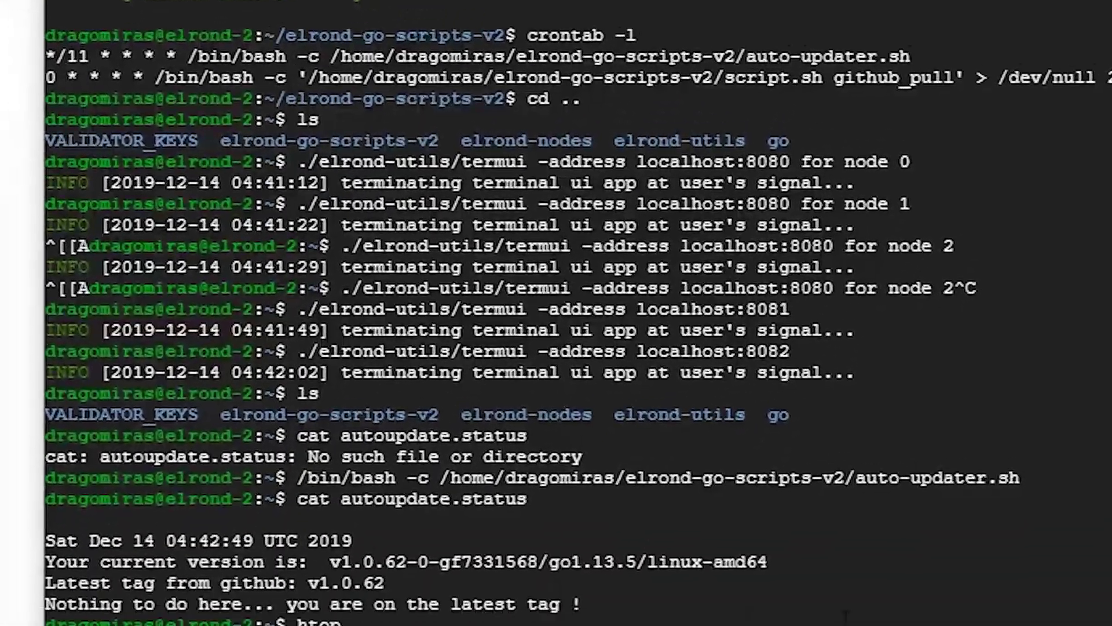
type("ls")
- List the home folder and measure elrond-nodes with du -hs, showing 2.7G
key("Return")
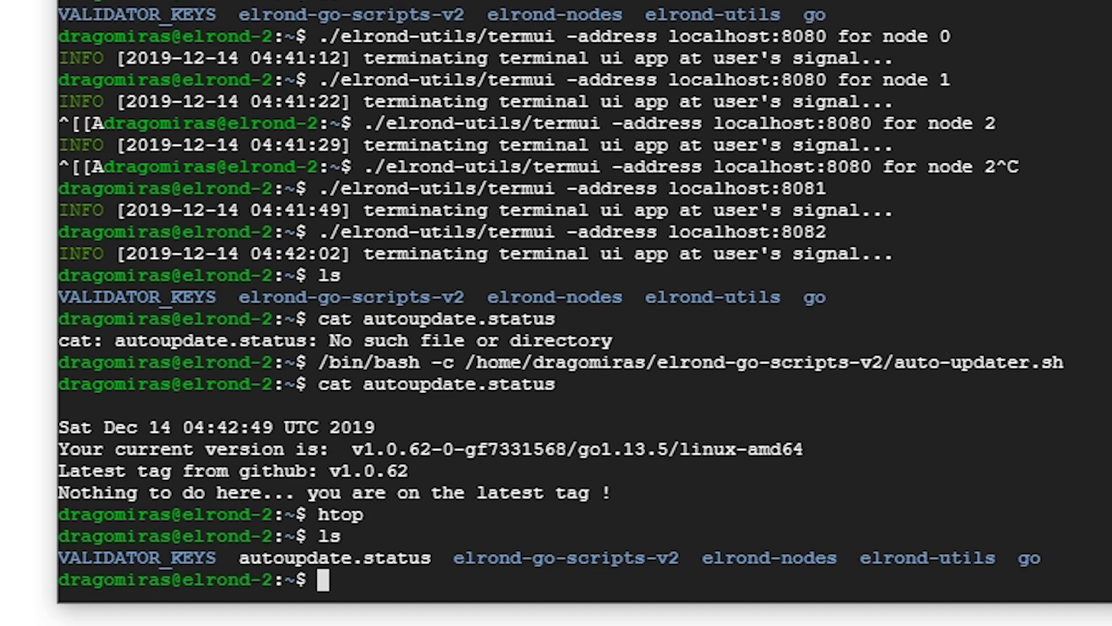
type("du -hs")
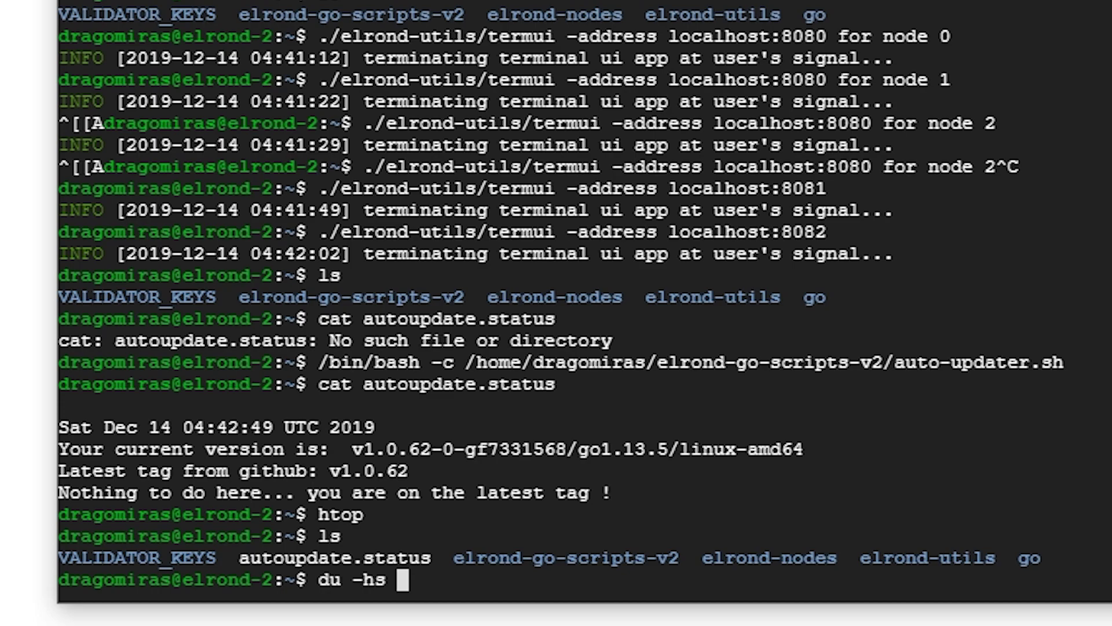
type(" elr")
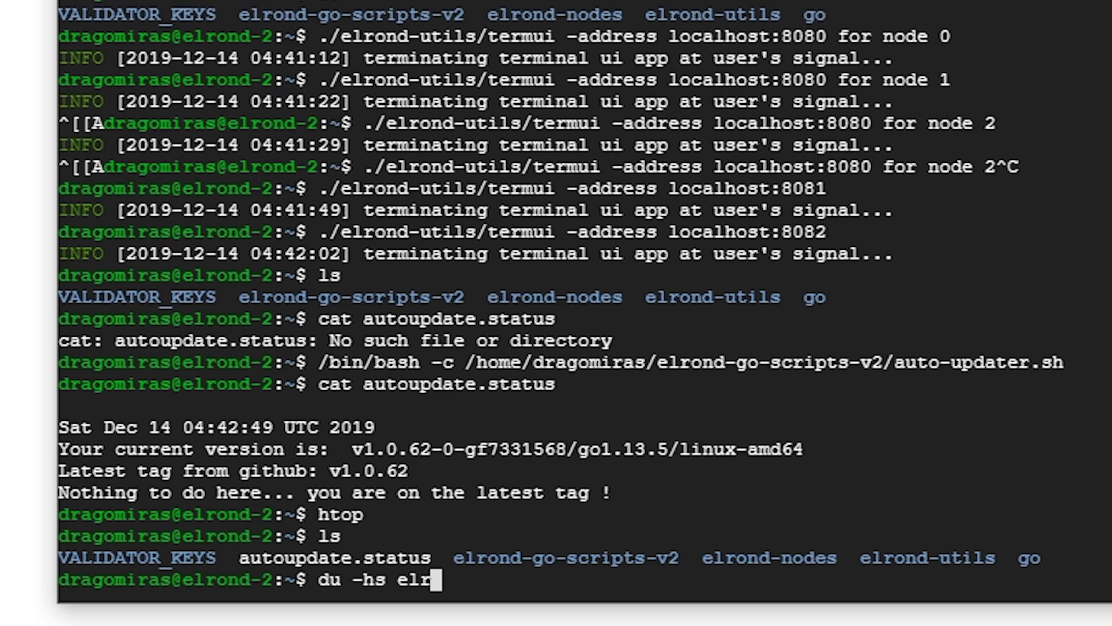
key("Tab")
type("node")
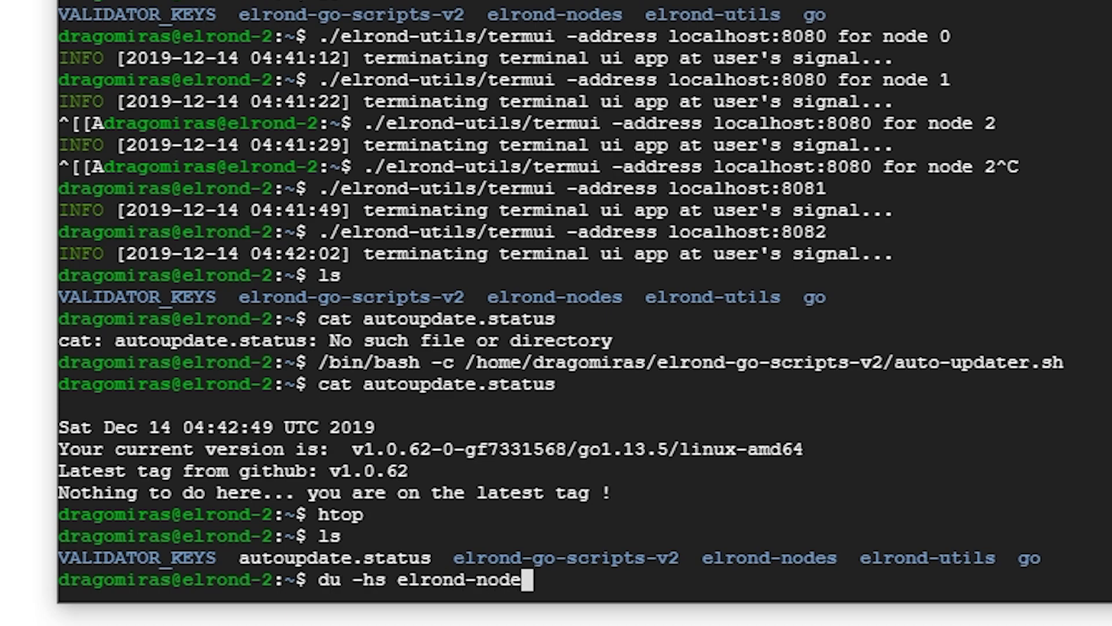
key("BackSpace")
key("BackSpace")
key("BackSpace")
key("BackSpace")
key("BackSpace")
key("BackSpace")
key("BackSpace")
key("BackSpace")
key("BackSpace")
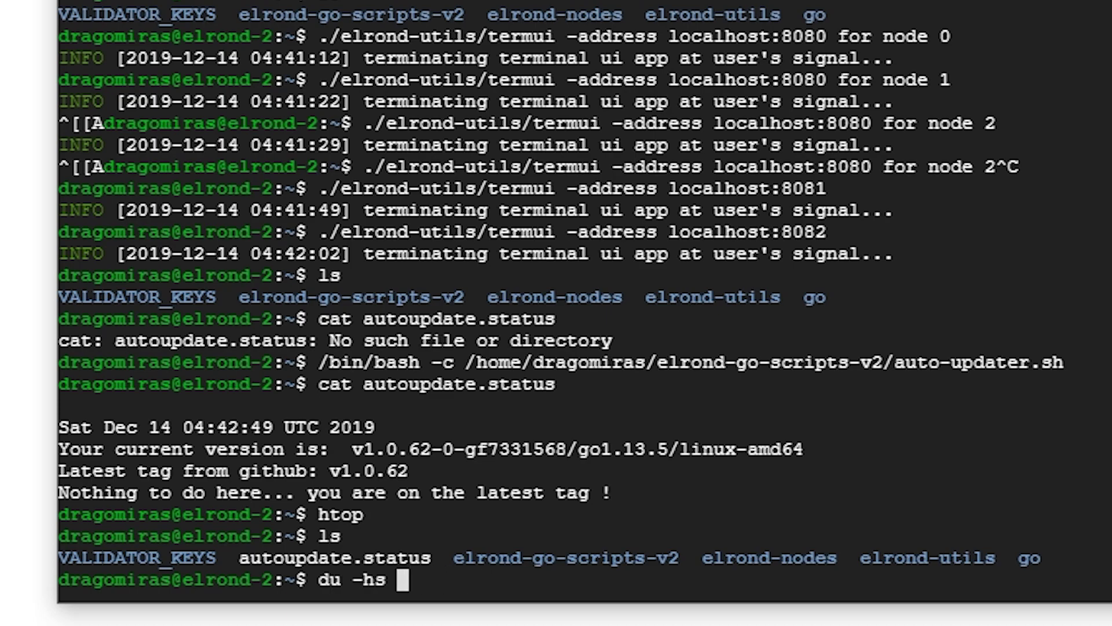
type("e")
type("lr")
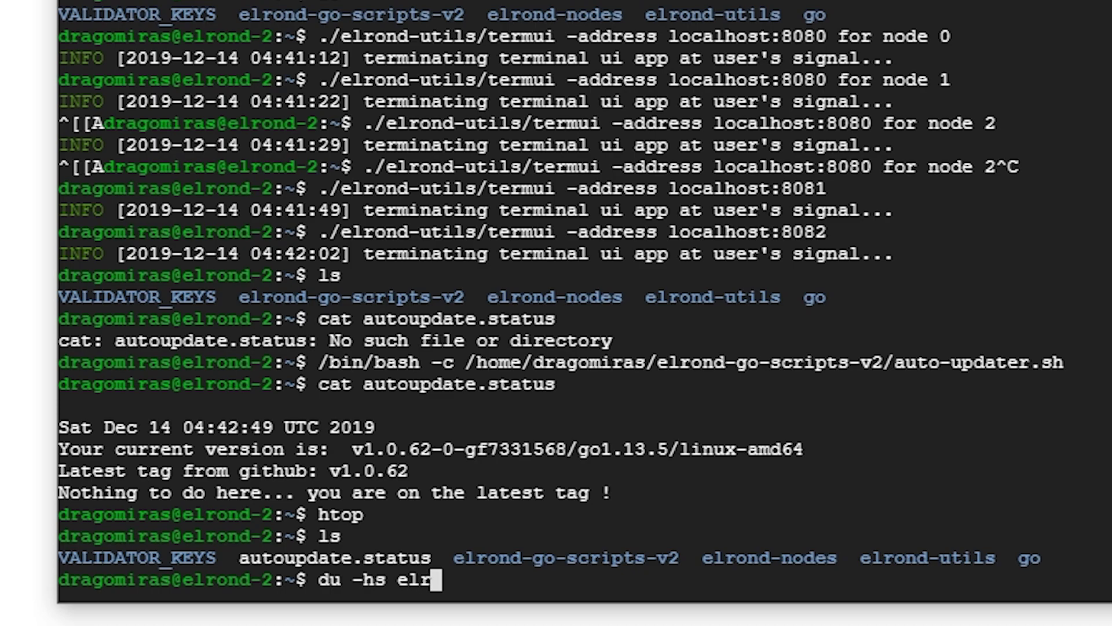
key("Tab")
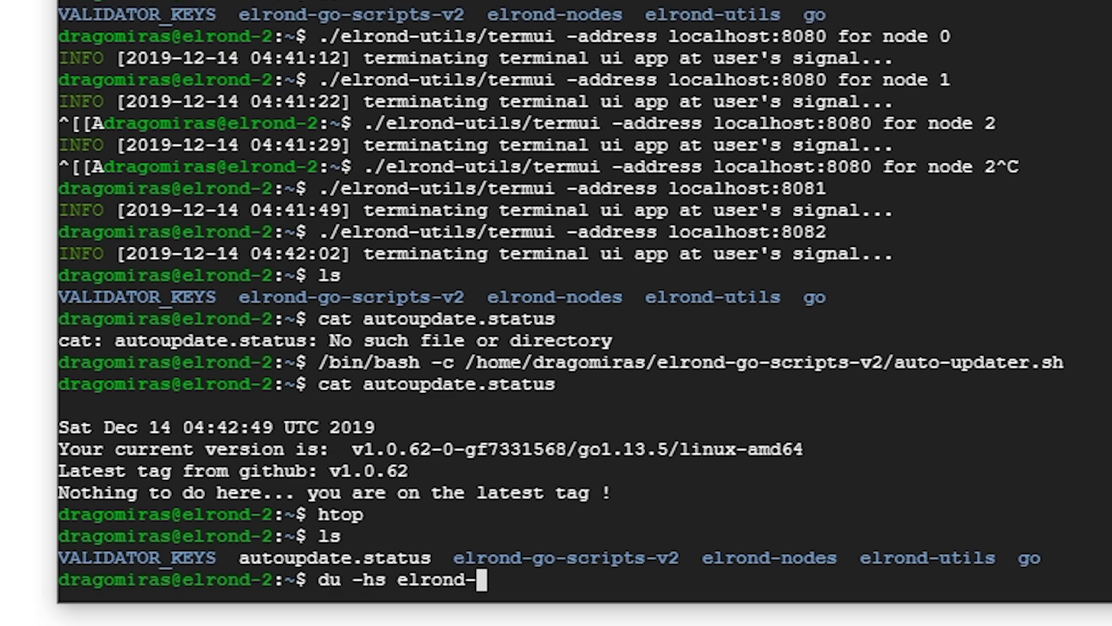
type("n")
key("Tab")
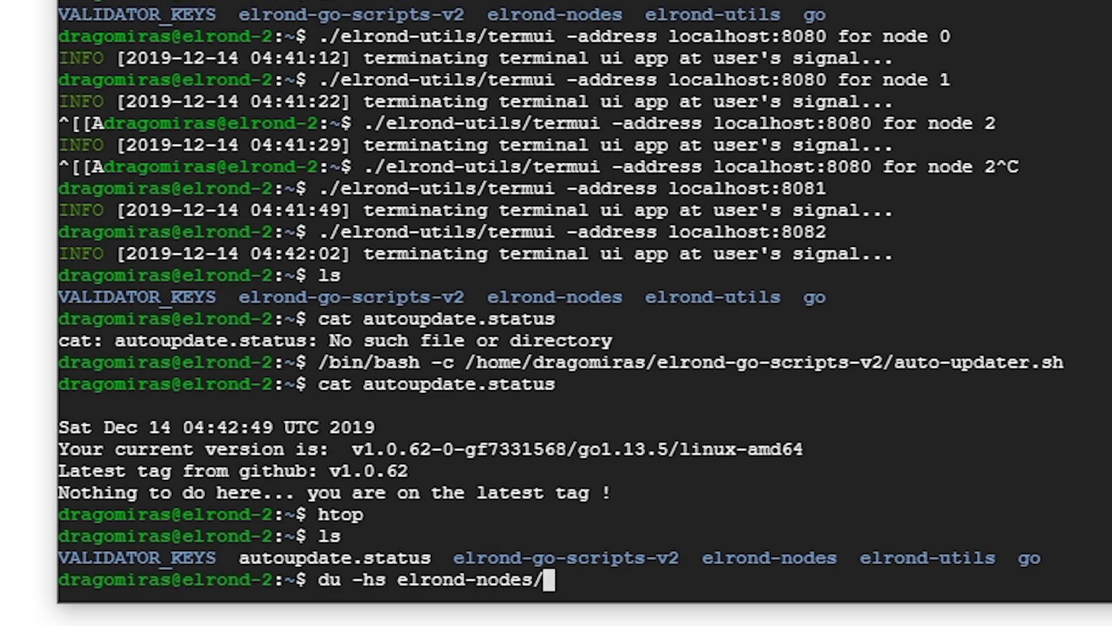
key("Return")
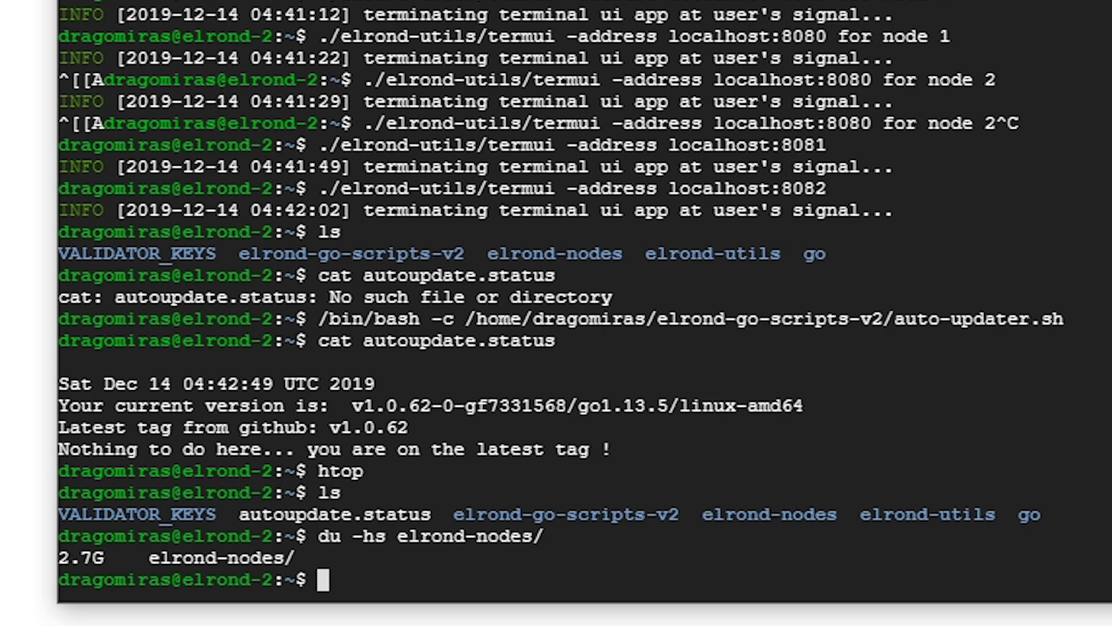
- Measure elrond-go-scripts-v2 with du -hs, showing 352K
key("Up")
key("BackSpace")
key("BackSpace")
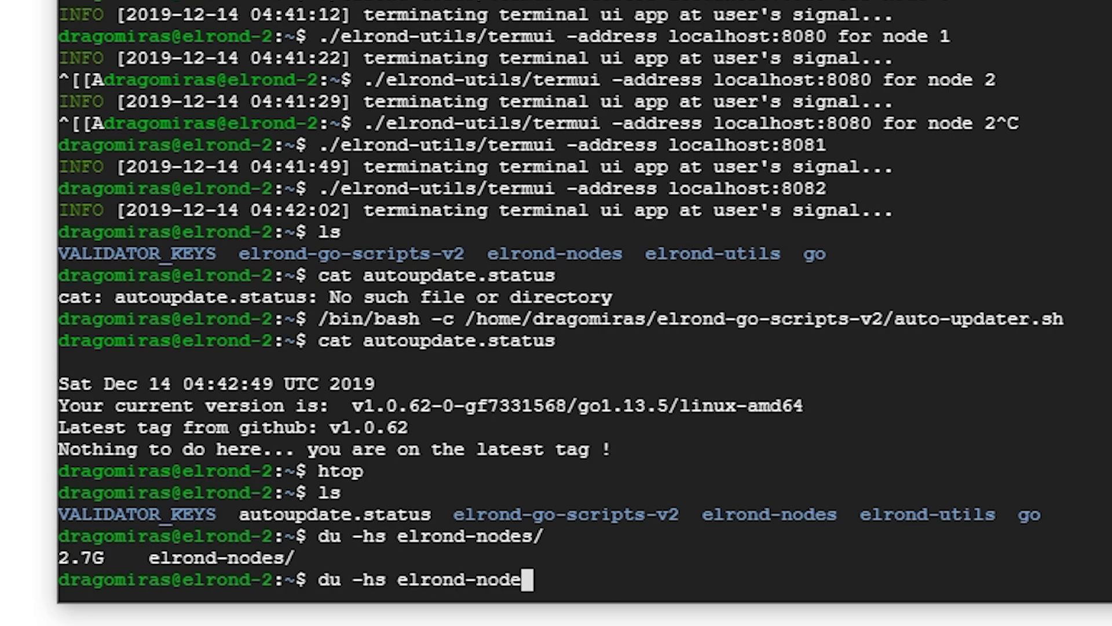
key("BackSpace")
key("BackSpace")
key("BackSpace")
type("ond")
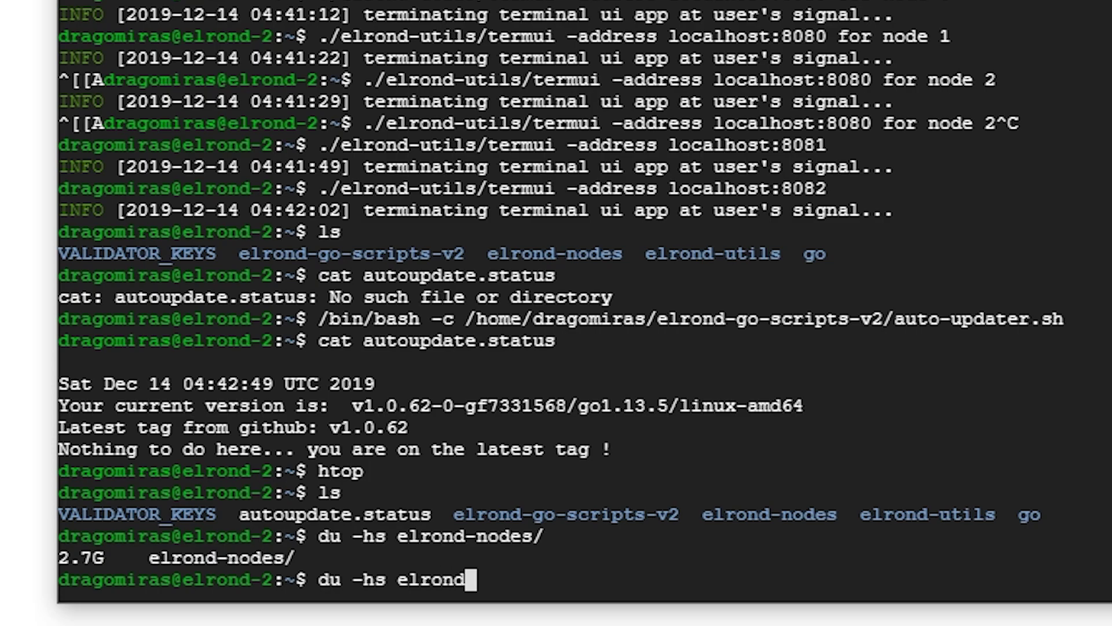
type("-g")
key("Tab")
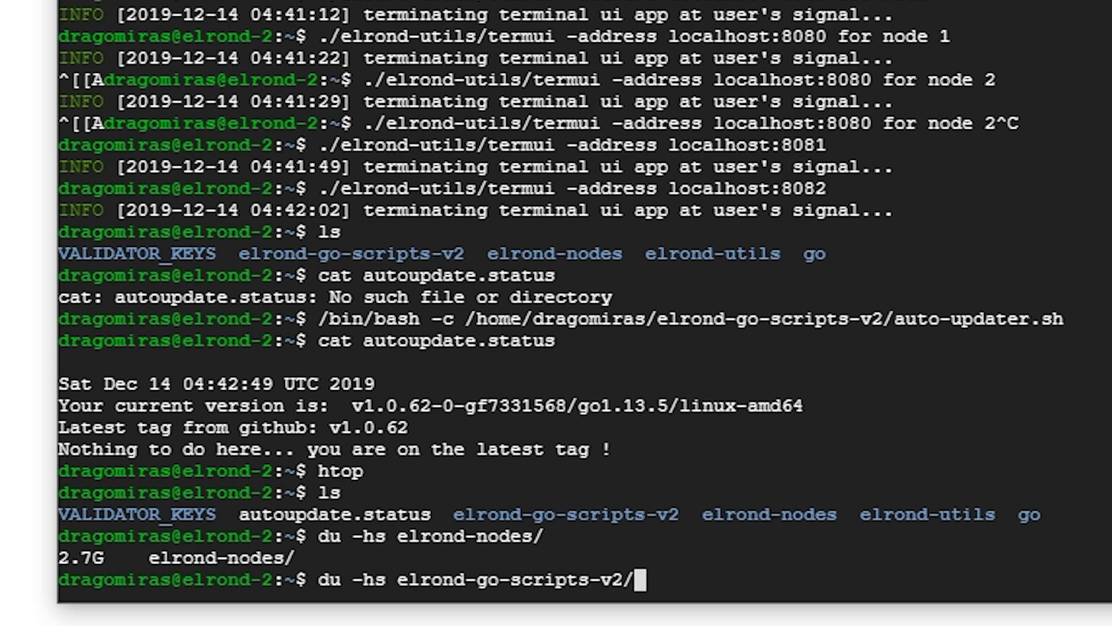
key("Return")
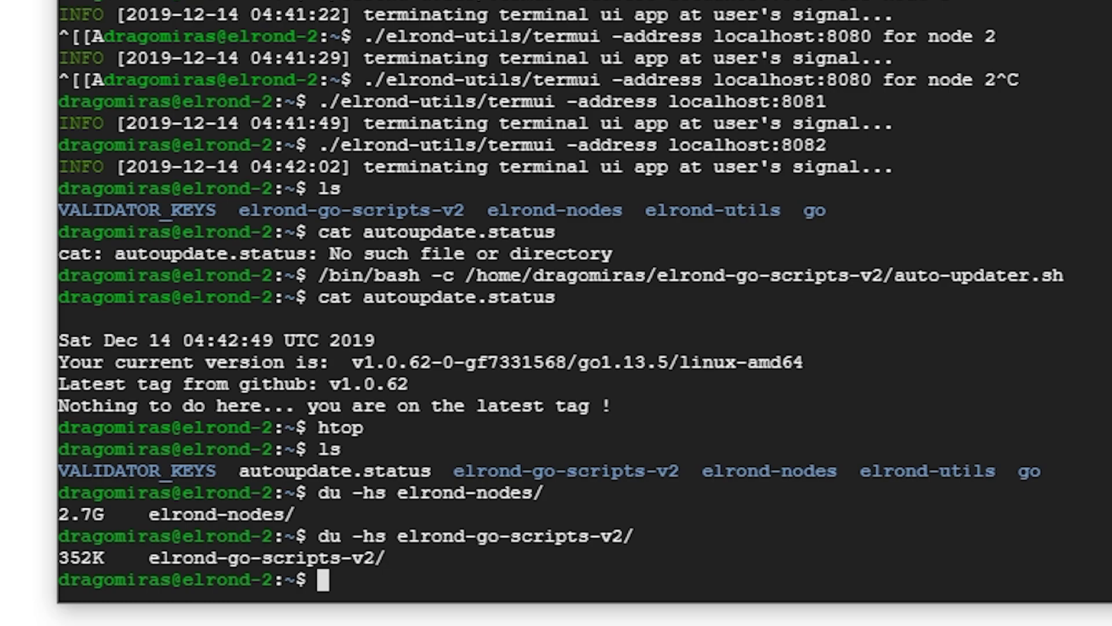
- Reprint autoupdate.status, showing the new 04:44:02 entry with v1.0.62 still latest
key("Up")
key("Up")
key("Up")
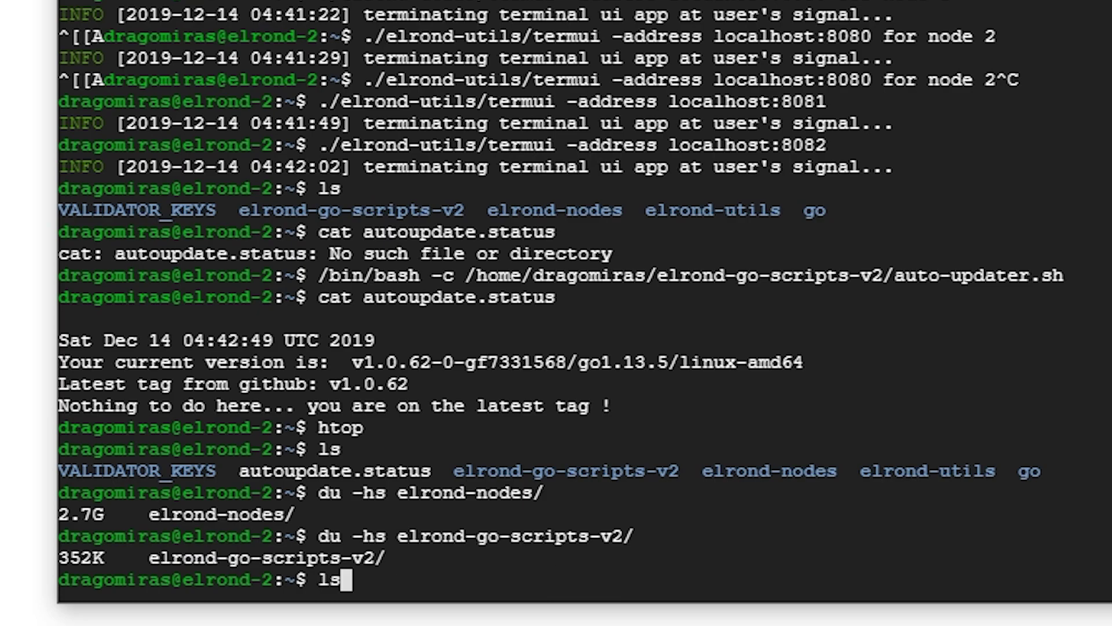
key("Up")
key("Up")
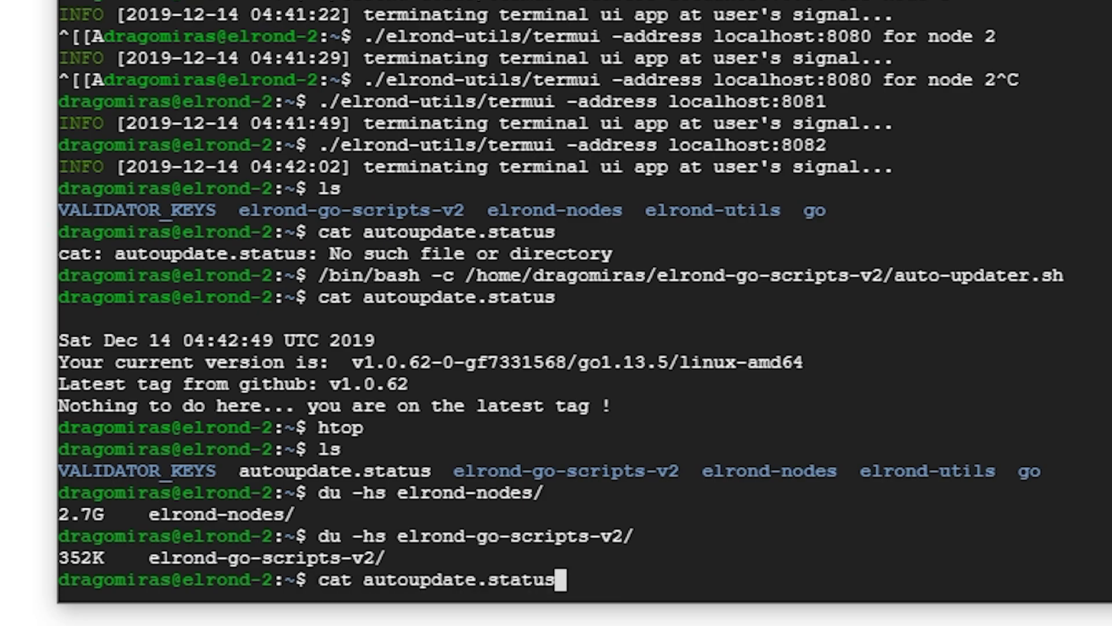
key("Return")
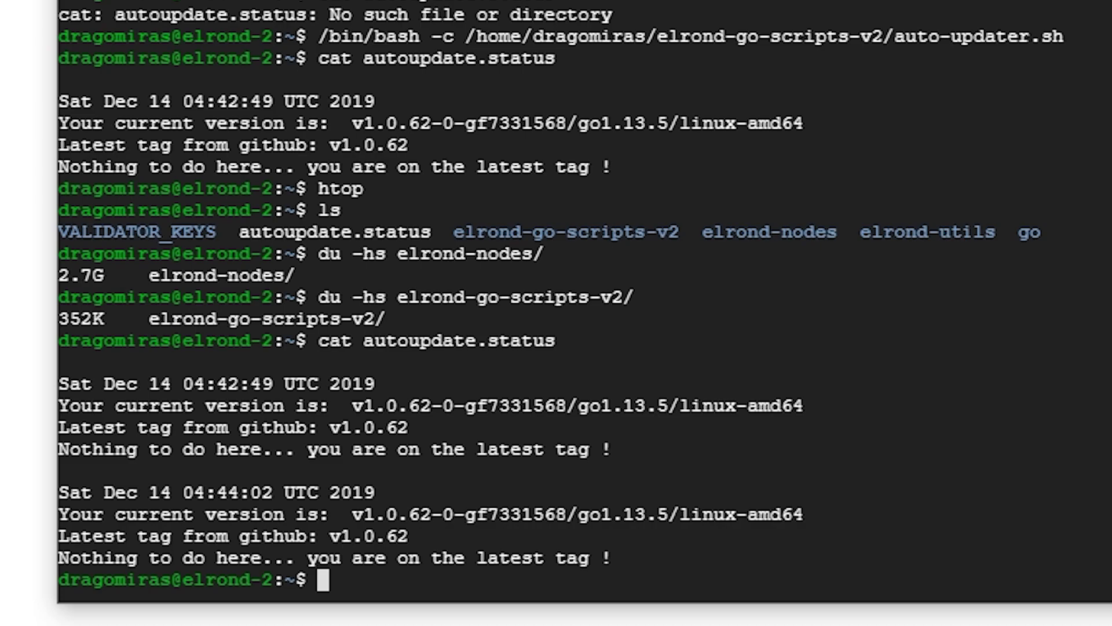
key("Up")
key("Up")
key("Up")
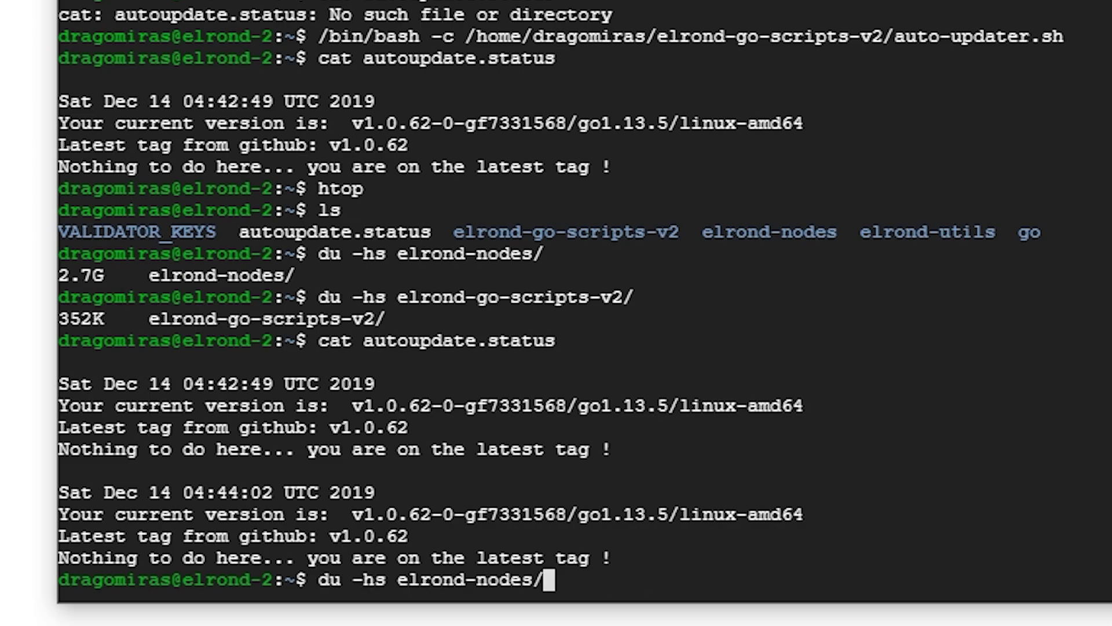
key("Up")
key("Up")
key("Up")
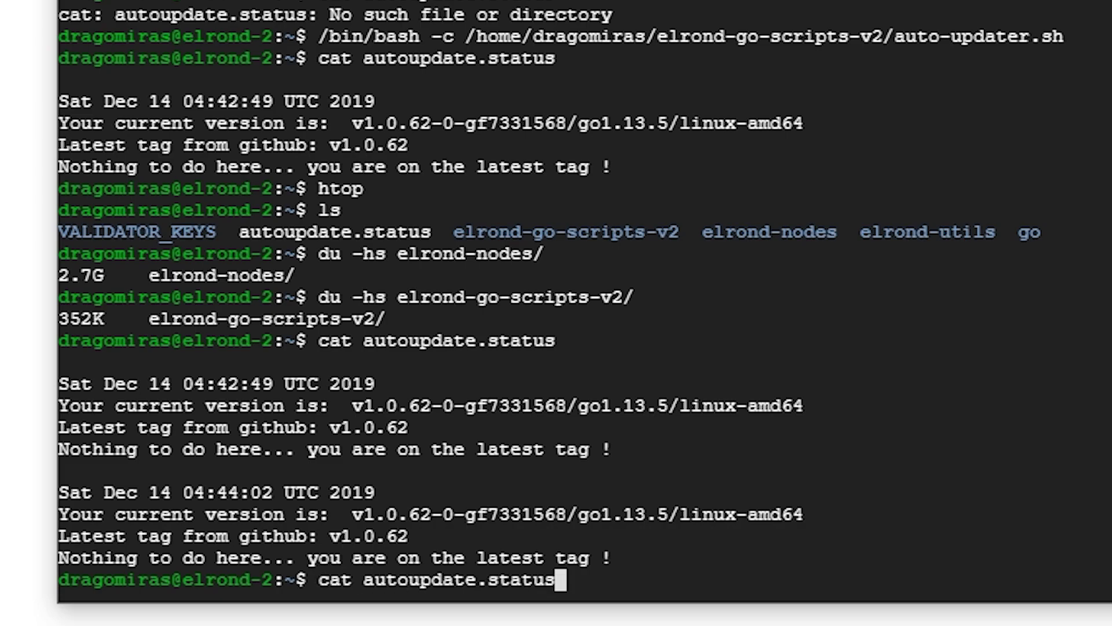
key("Up")
key("Up")
key("Up")
key("Up")
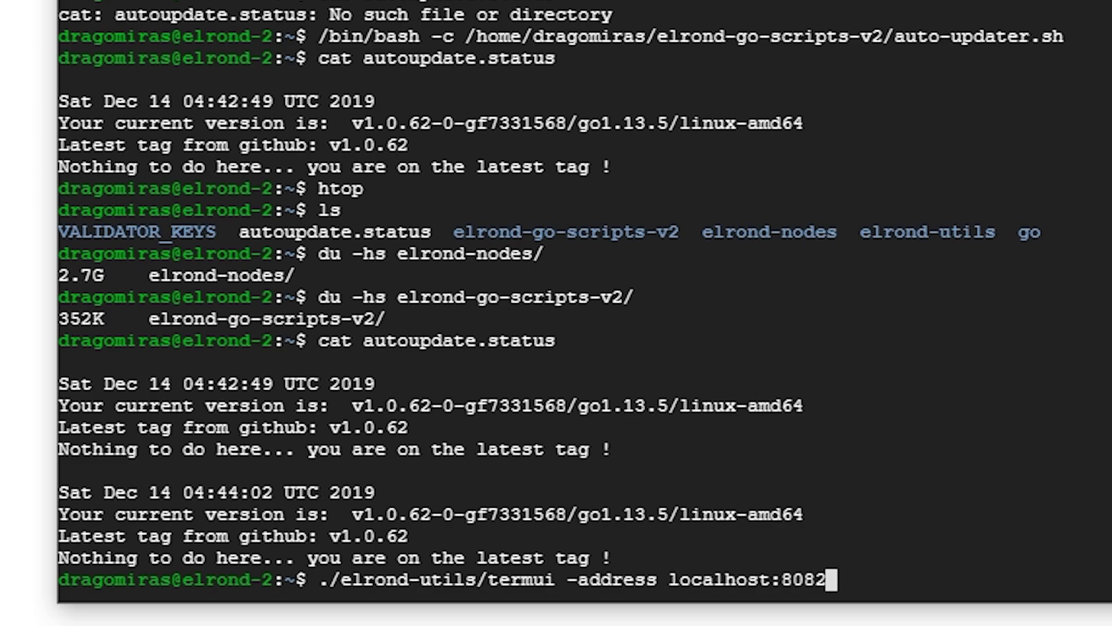
- Reopen the termui dashboard on port 8080 for MyAwesomeNode_1
key("BackSpace")
type("0")
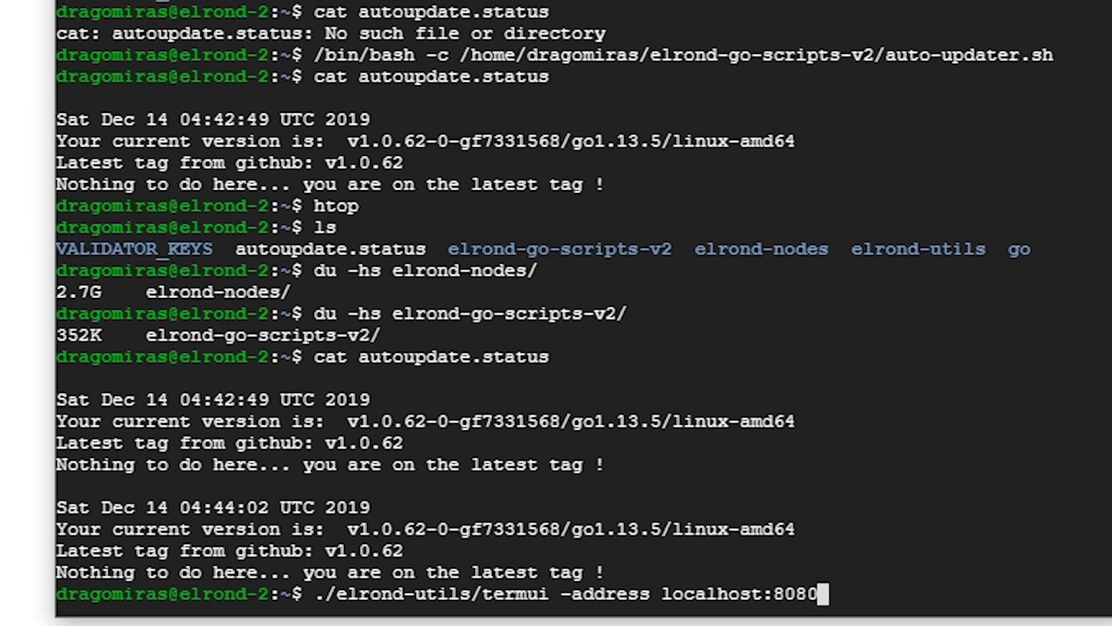
key("Return")
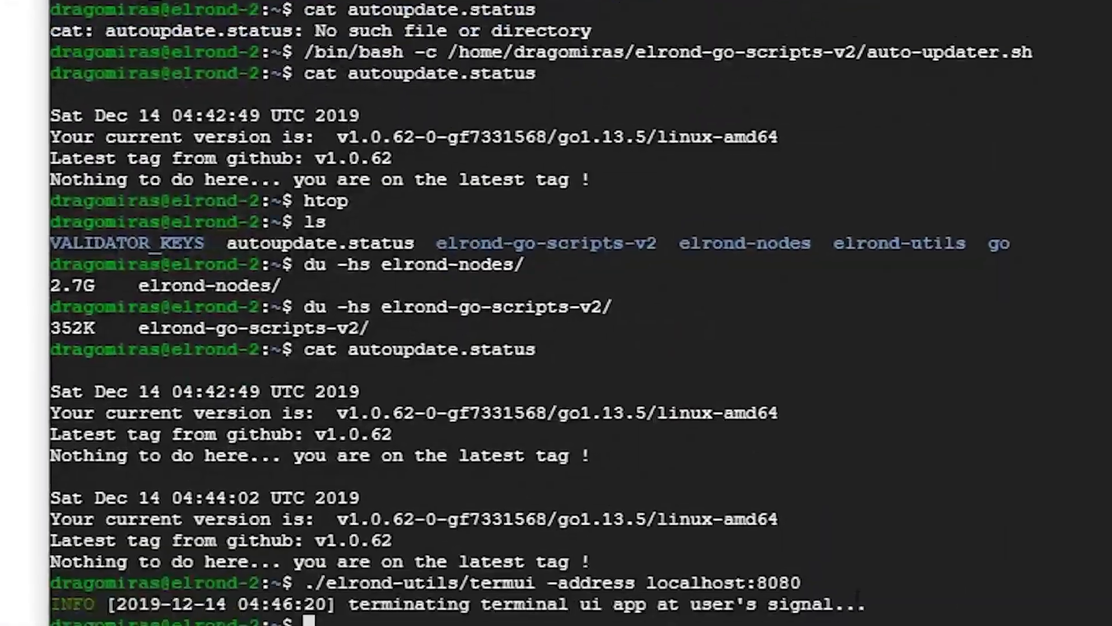
type("ls")
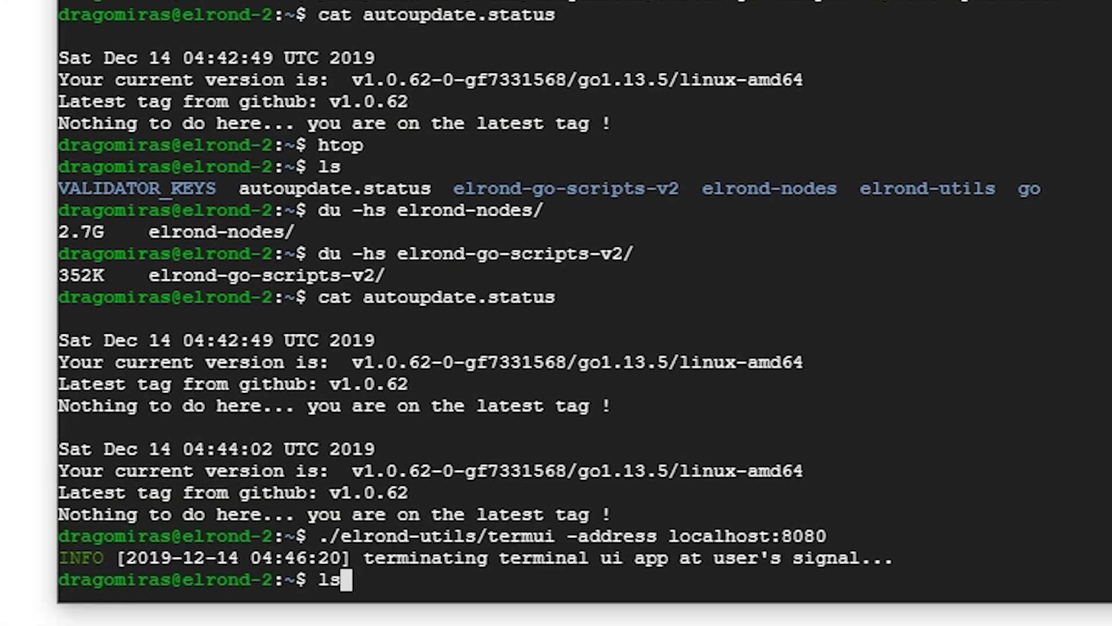
- List the home folder, enter elrond-nodes and list its node folders
key("Return")
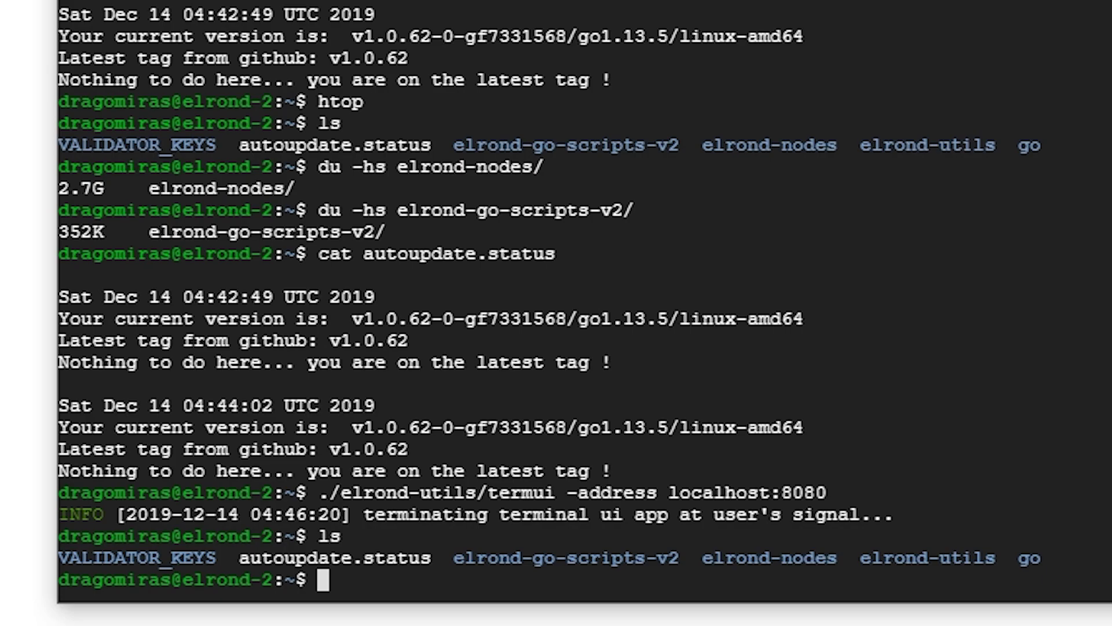
type("c")
type("d ")
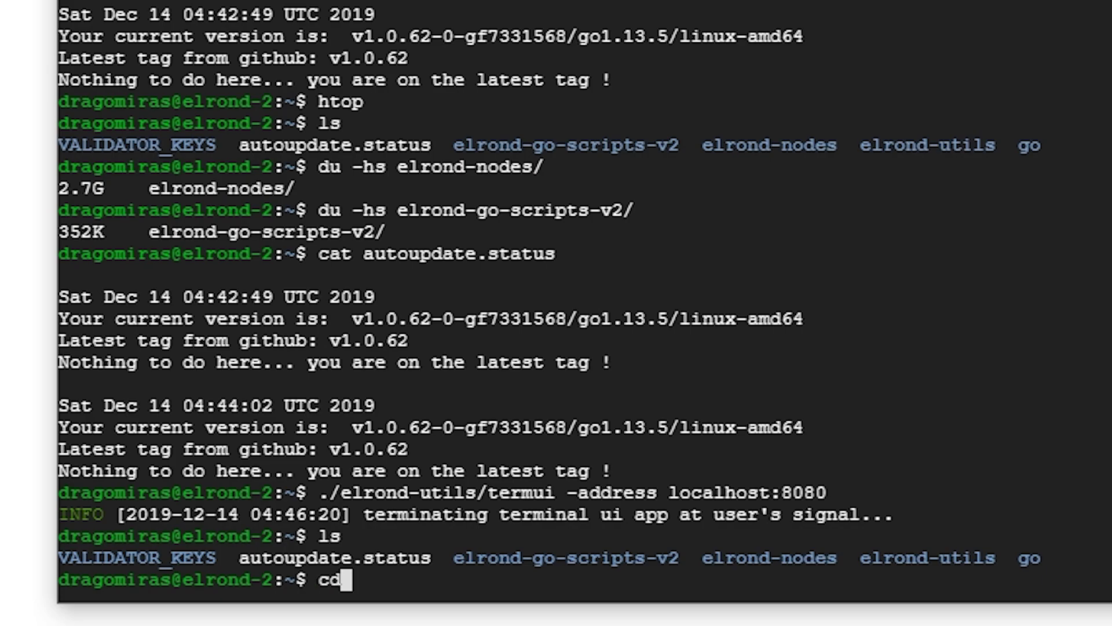
type("er")
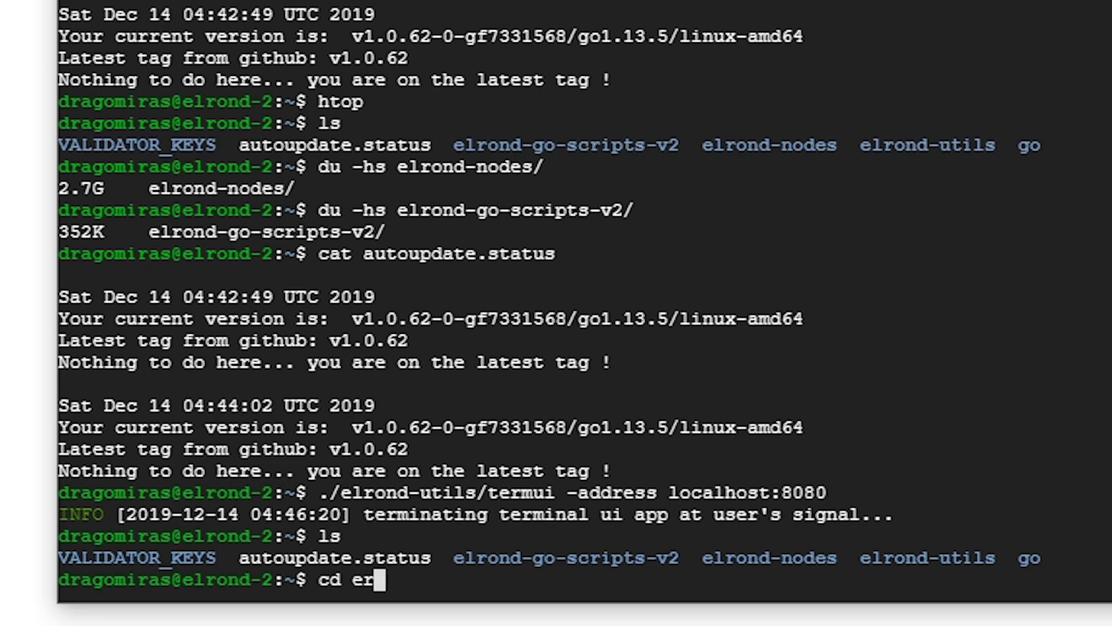
key("BackSpace")
type("l")
key("Tab")
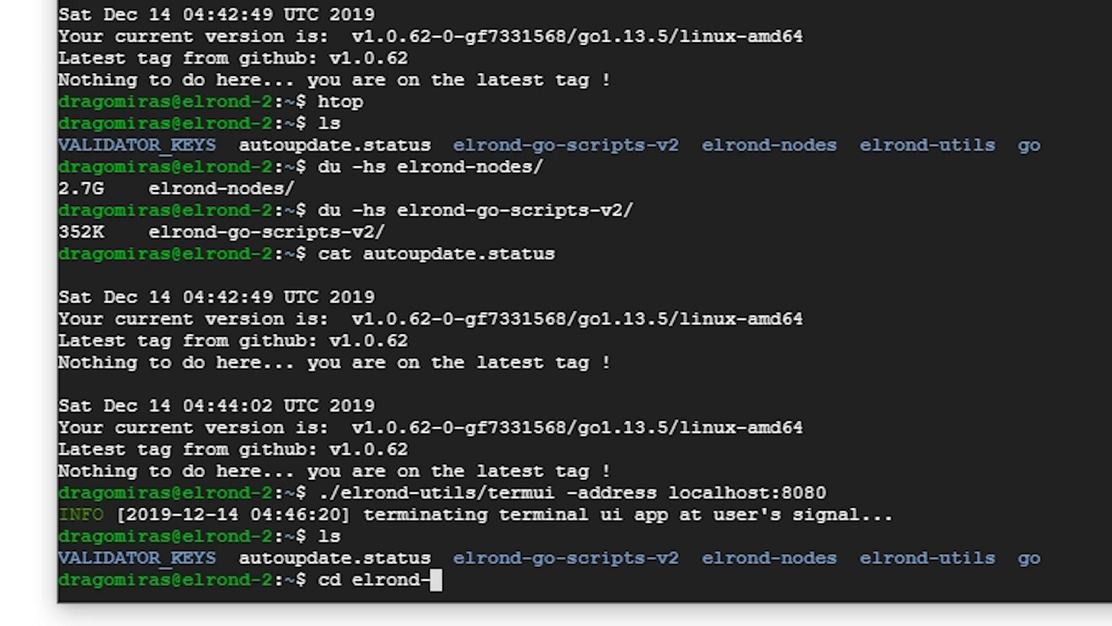
type("n")
key("Tab")
key("Return")
type("ls")
key("Return")
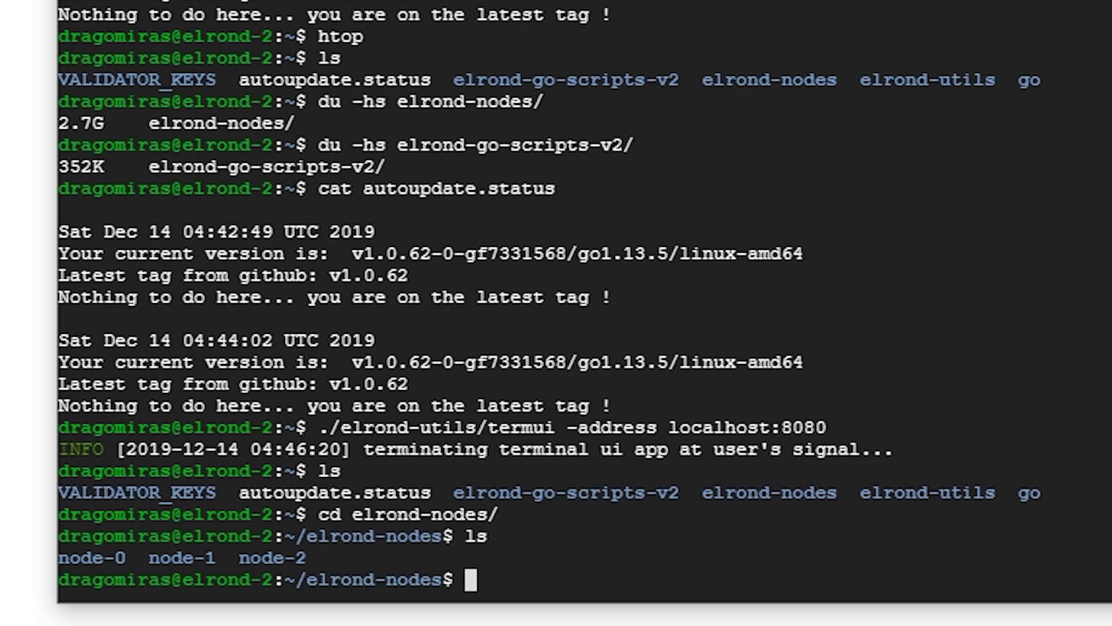
type("cd ")
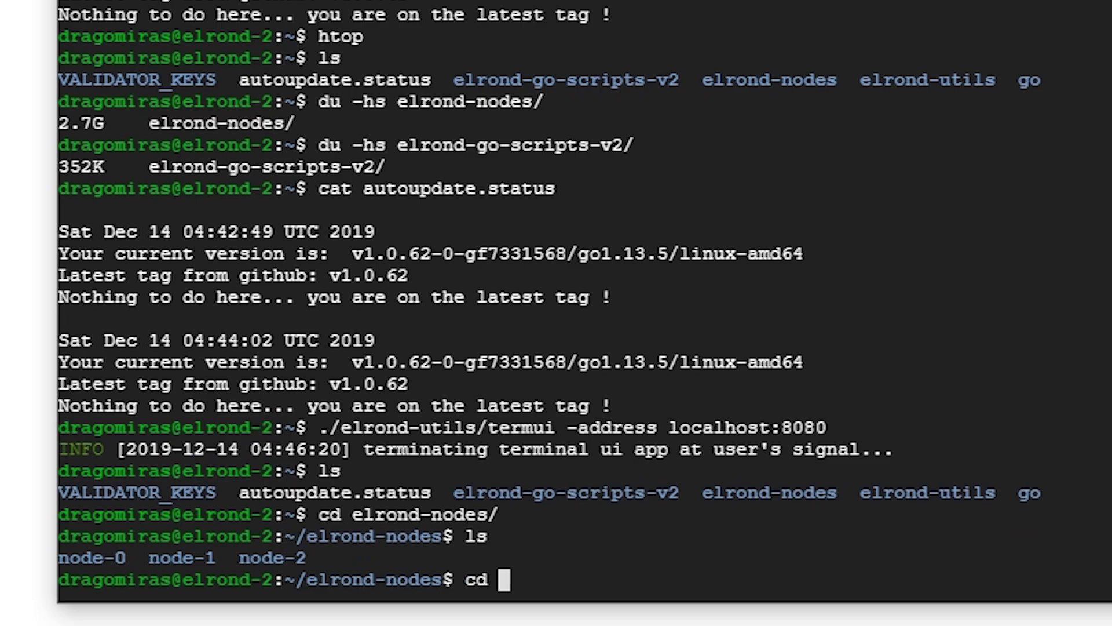
type("node-0")
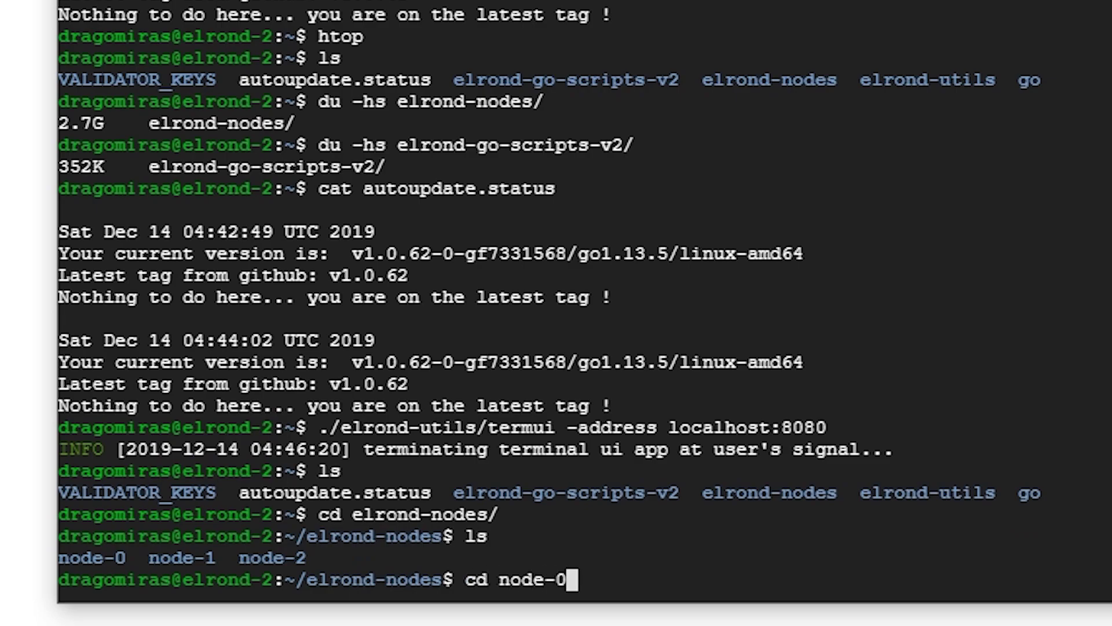
- Enter node-0's config folder and list its files, including the two .pem keys
key("Return")
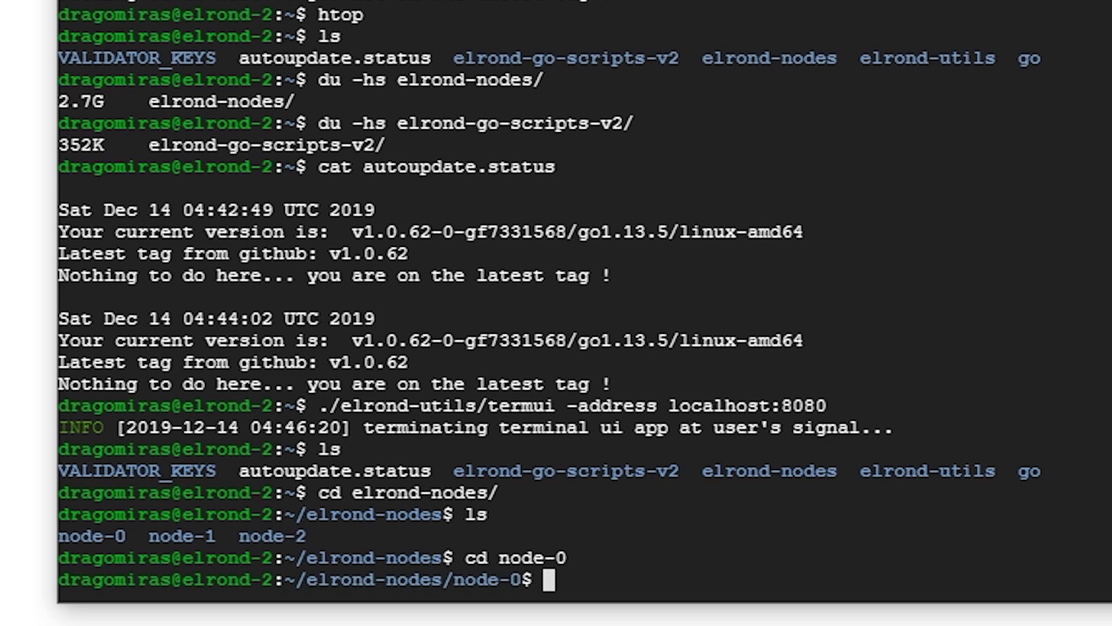
type("ls")
key("Return")
type("cd ")
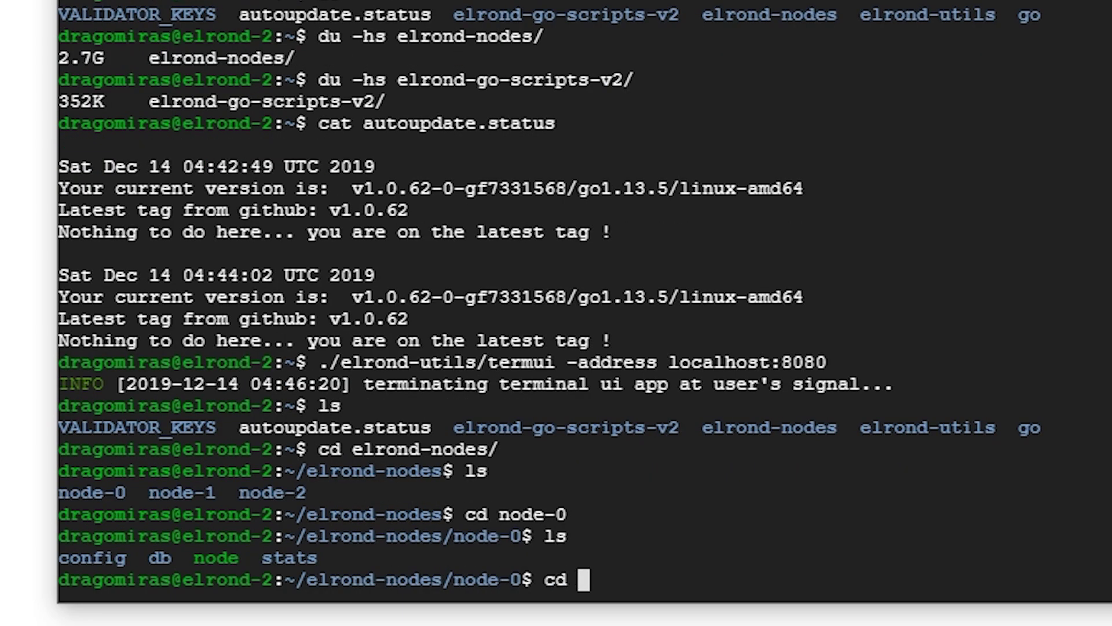
type("co")
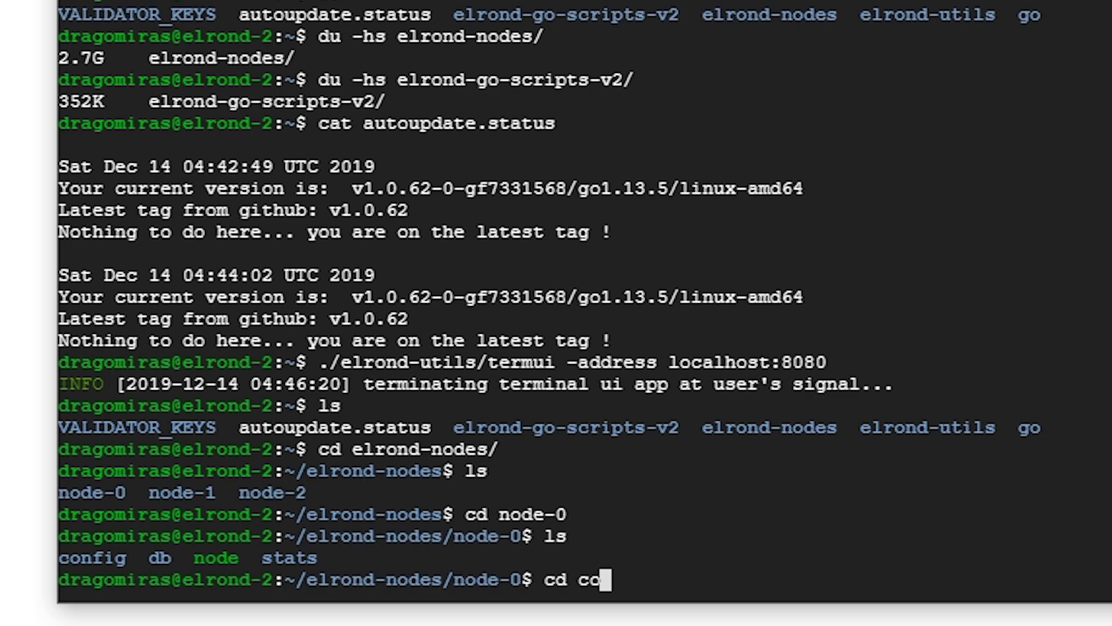
key("Tab")
key("Return")
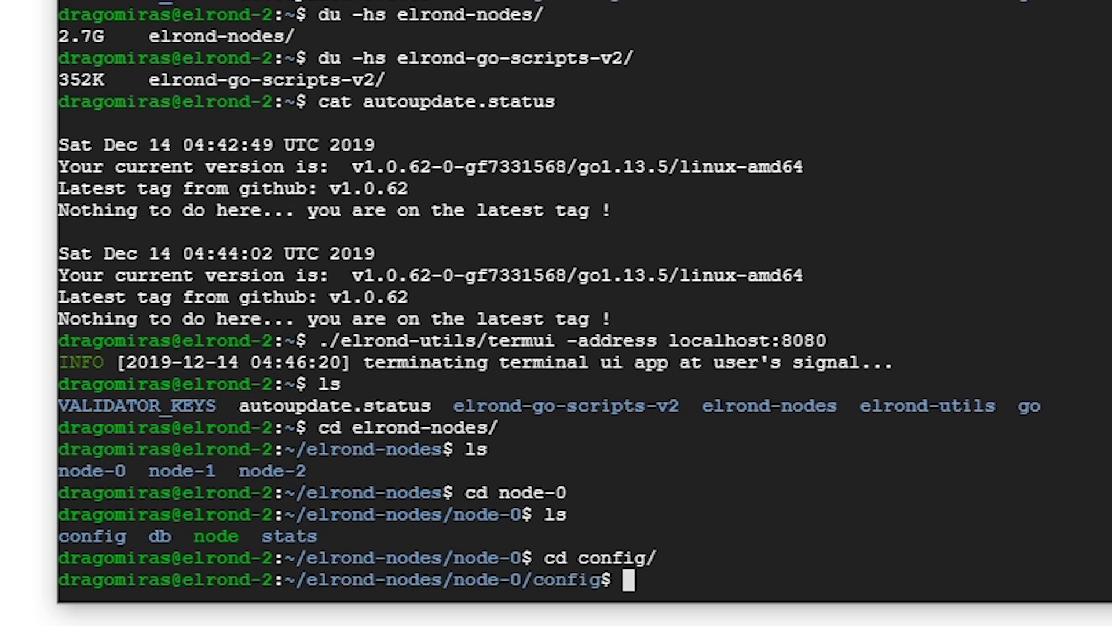
type("ls")
key("Return")
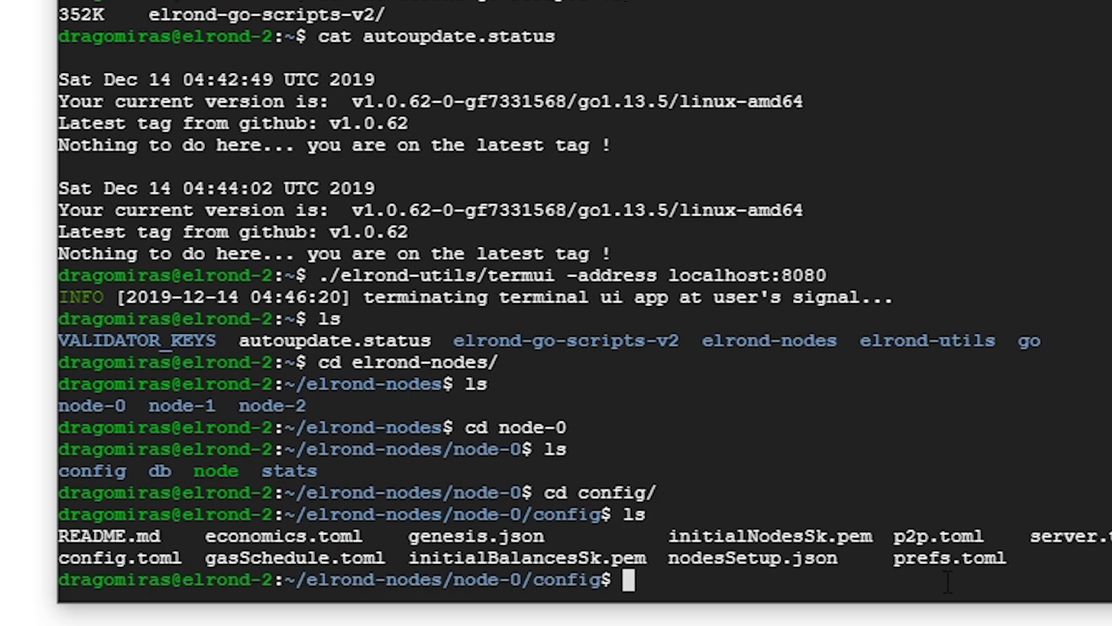
type("zip node-0.zip *.pem")
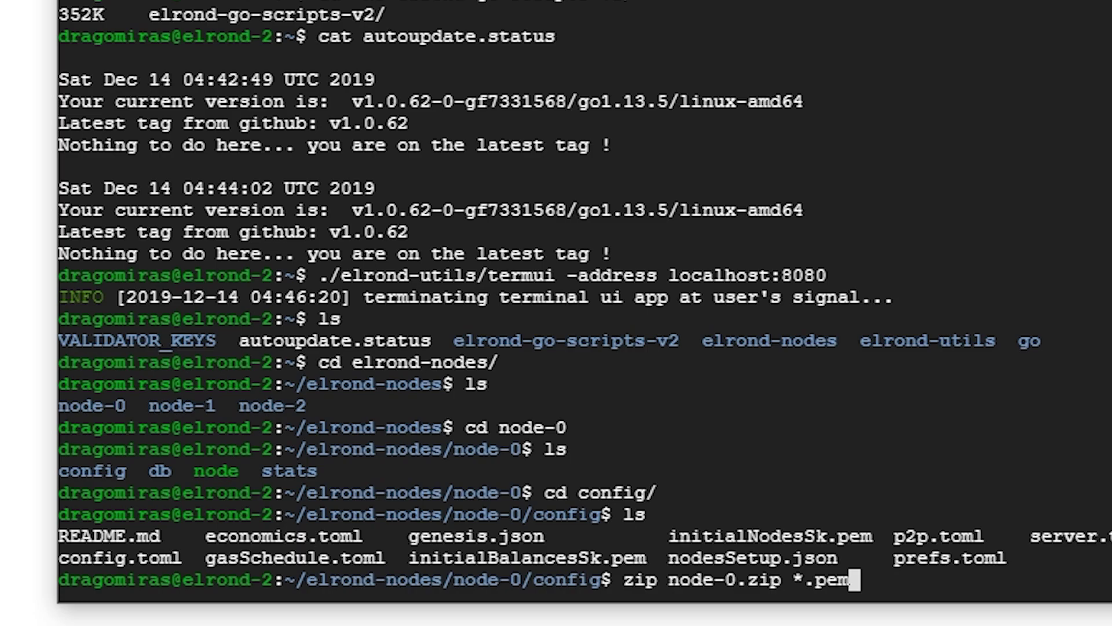
- Zip node-0's .pem keys into node-0.zip, move it to $HOME/VALIDATOR_KEYS/, return to elrond-nodes
key("Return")
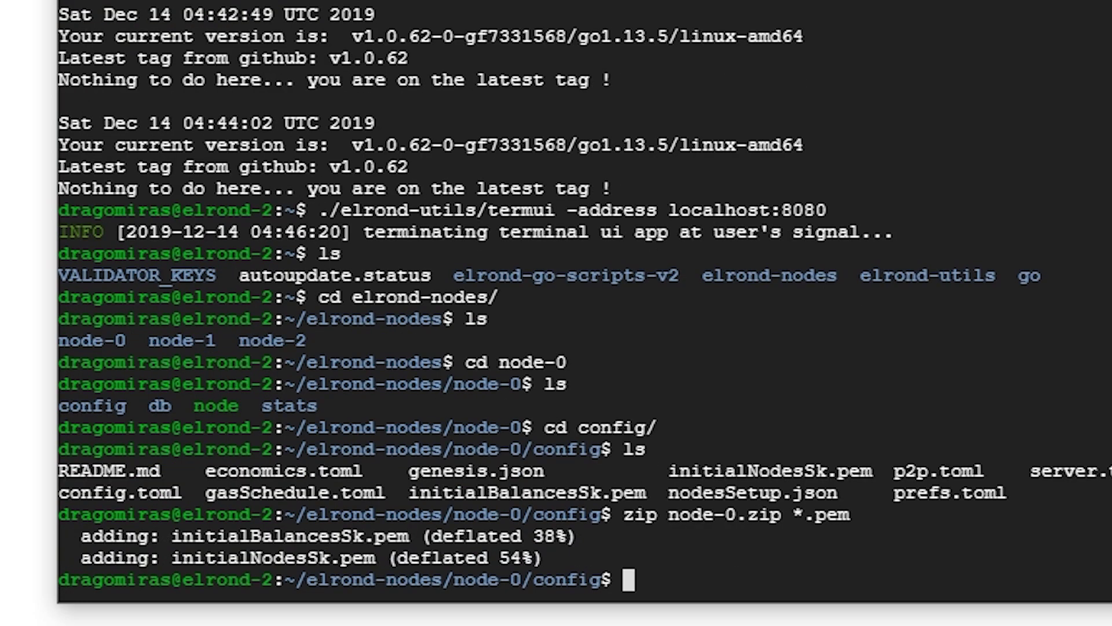
type("ls")
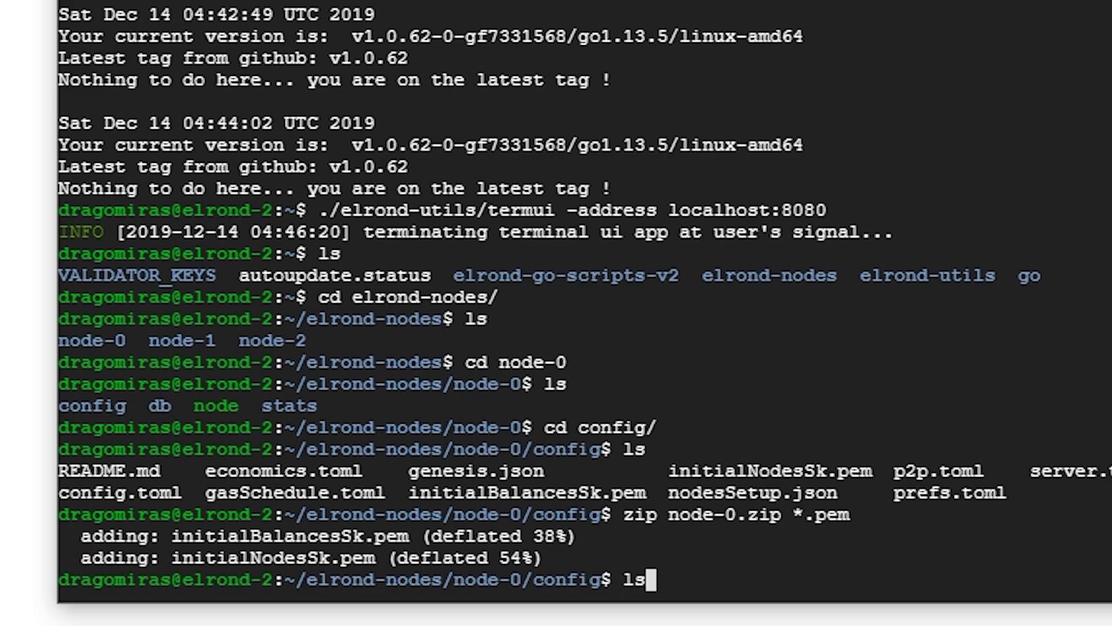
key("Return")
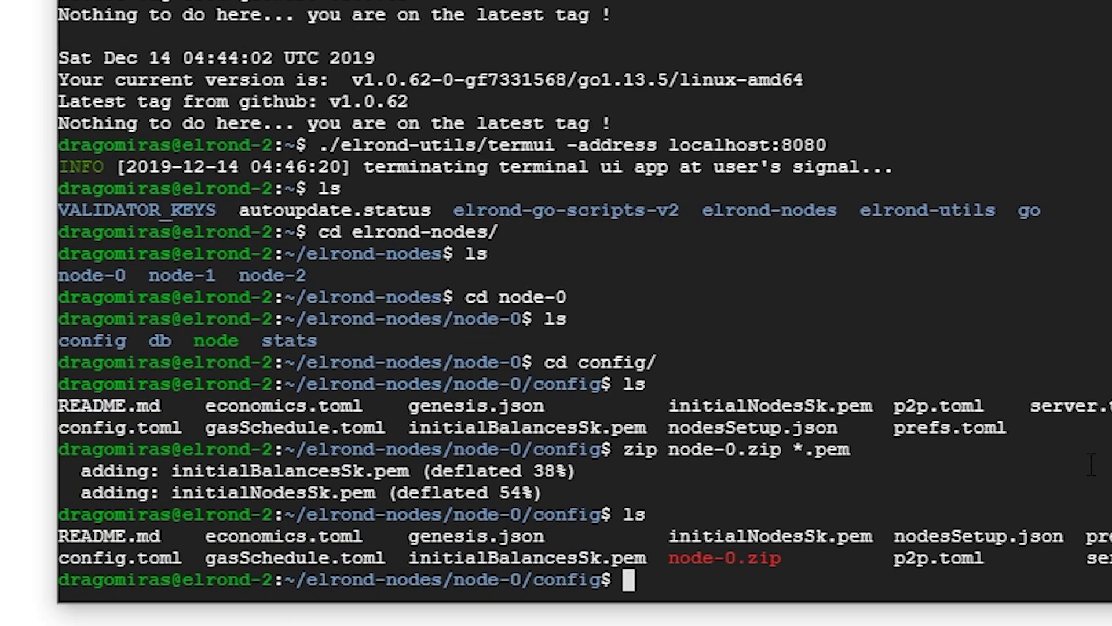
type("mv node-0.zip $HOME/VALIDATOR_KEYS/")
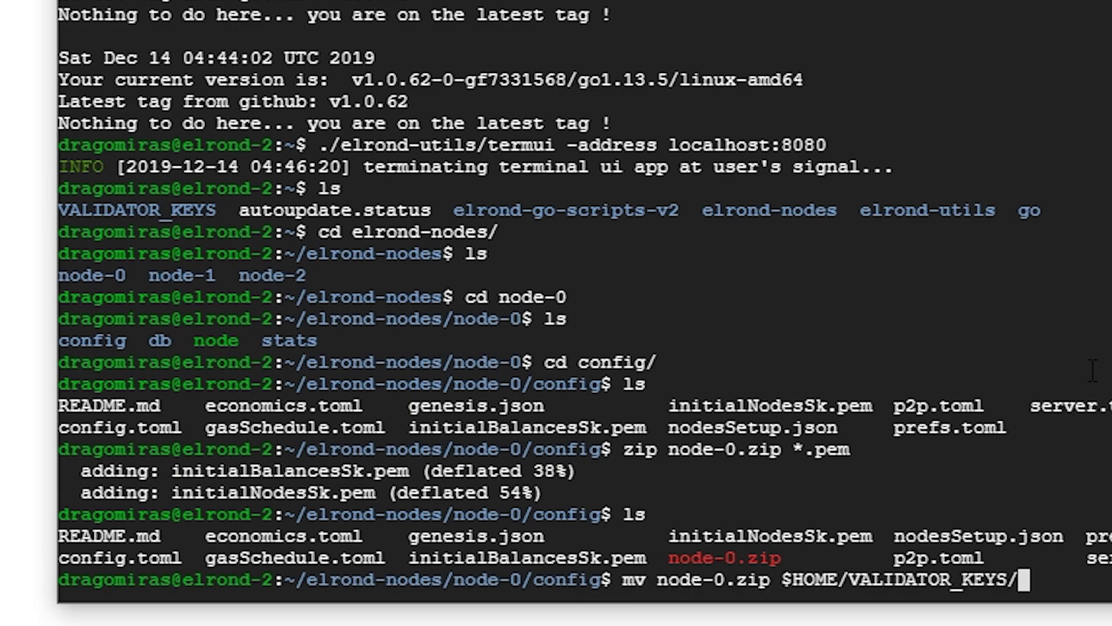
key("Return")
type("ls")
key("Return")
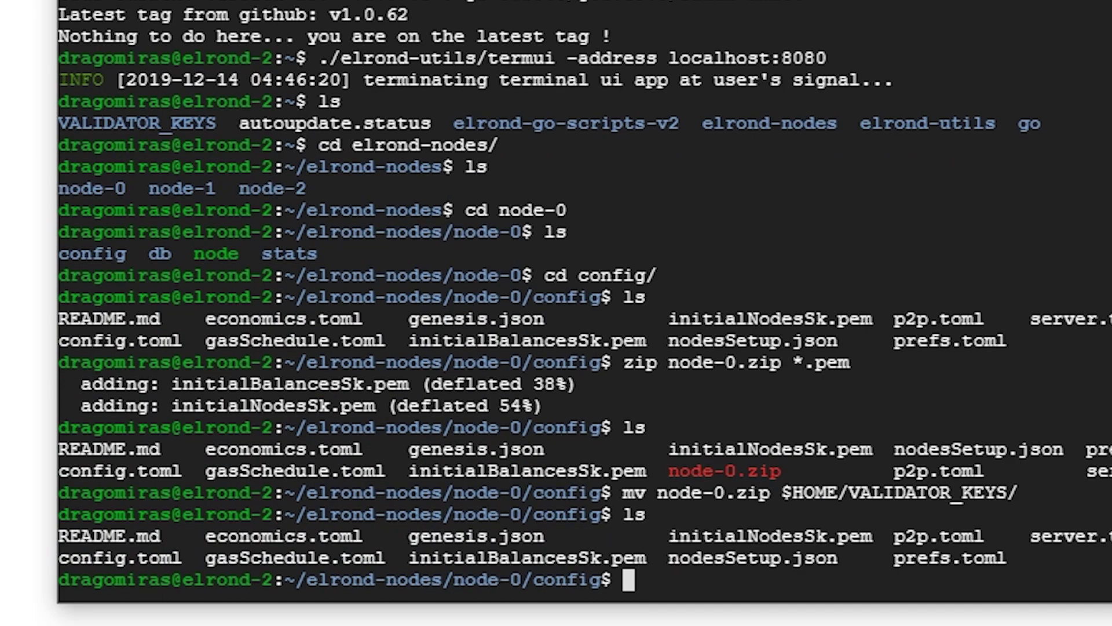
type("cd ..")
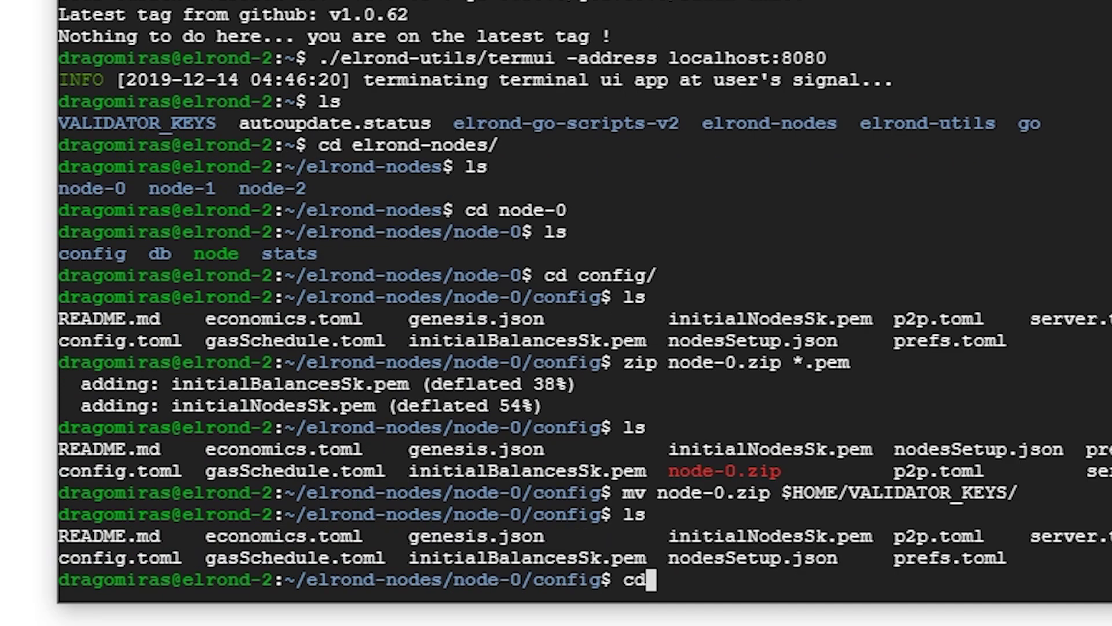
key("Return")
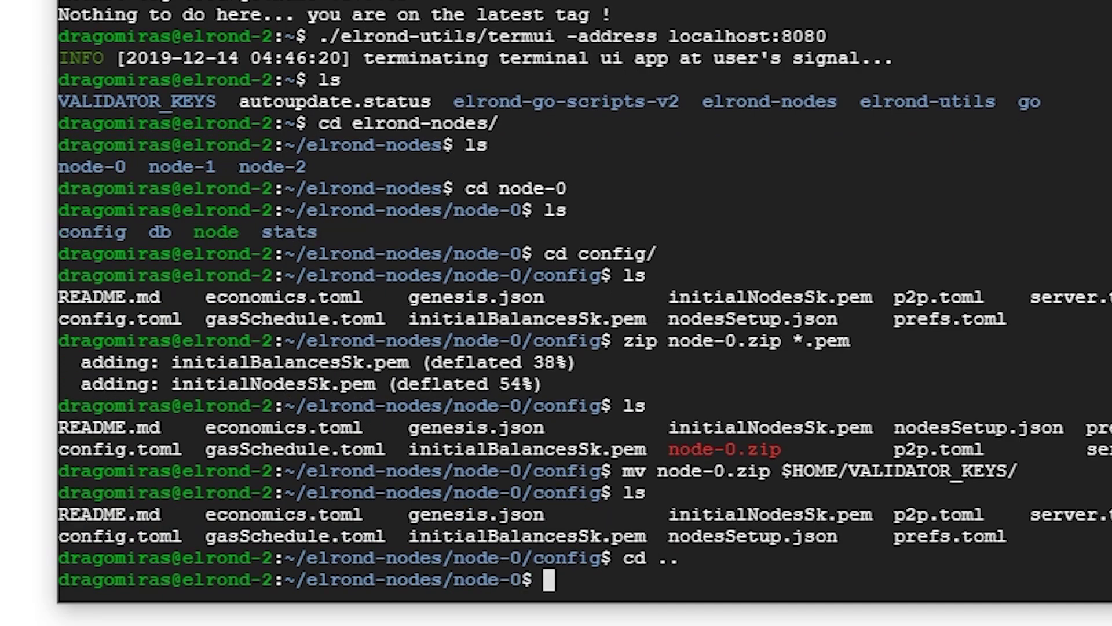
type("cd ..")
key("Return")
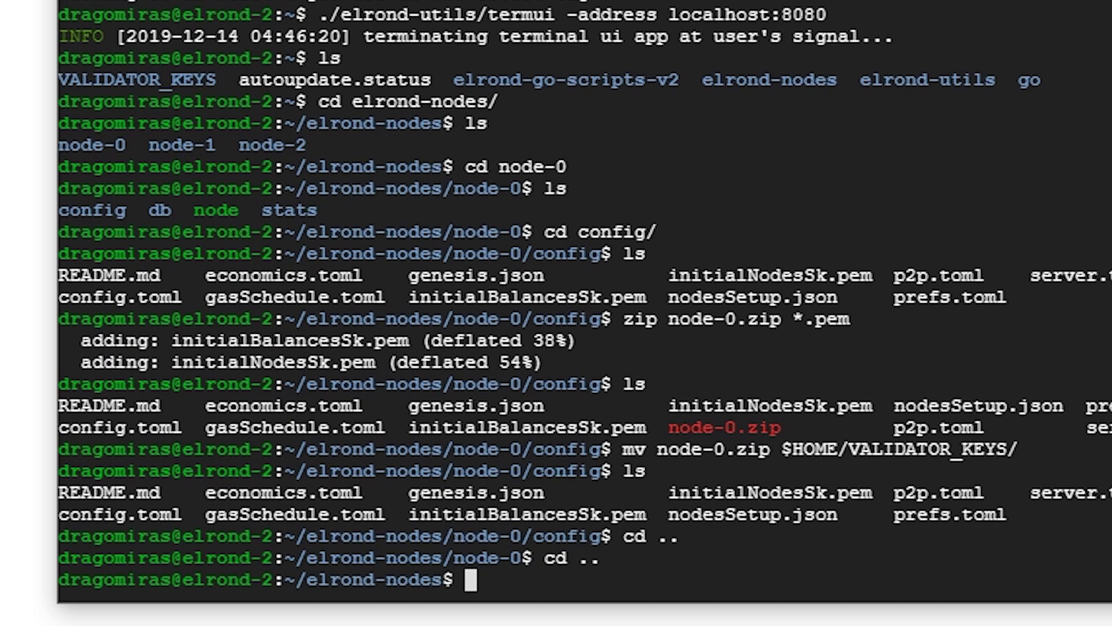
type("ls")
- Enter node-1's config folder and list its files
key("Return")
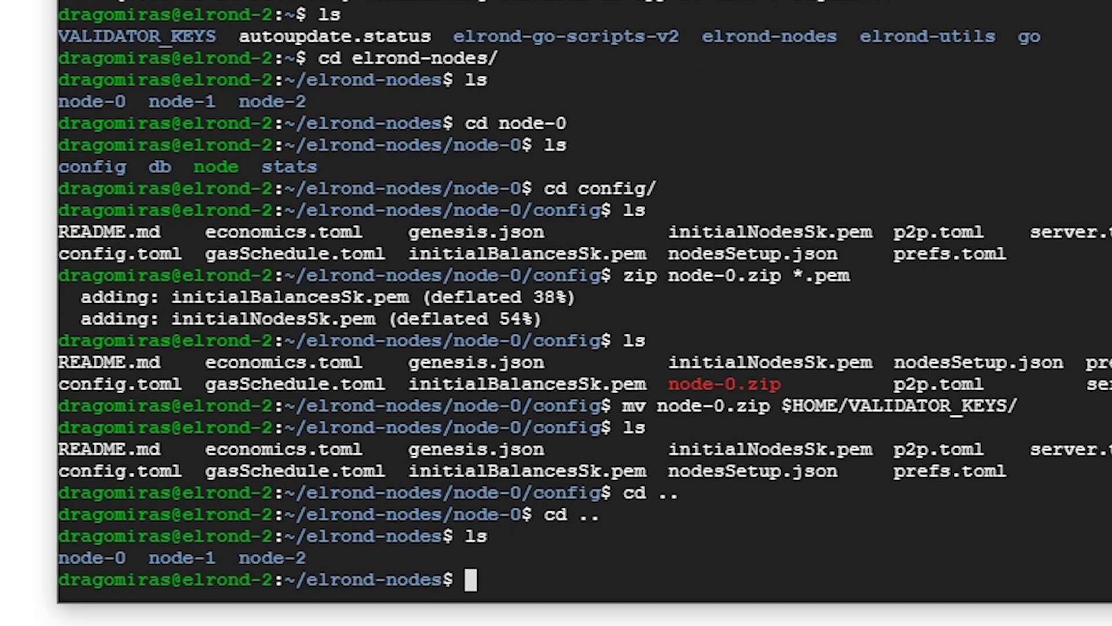
type("cd node-")
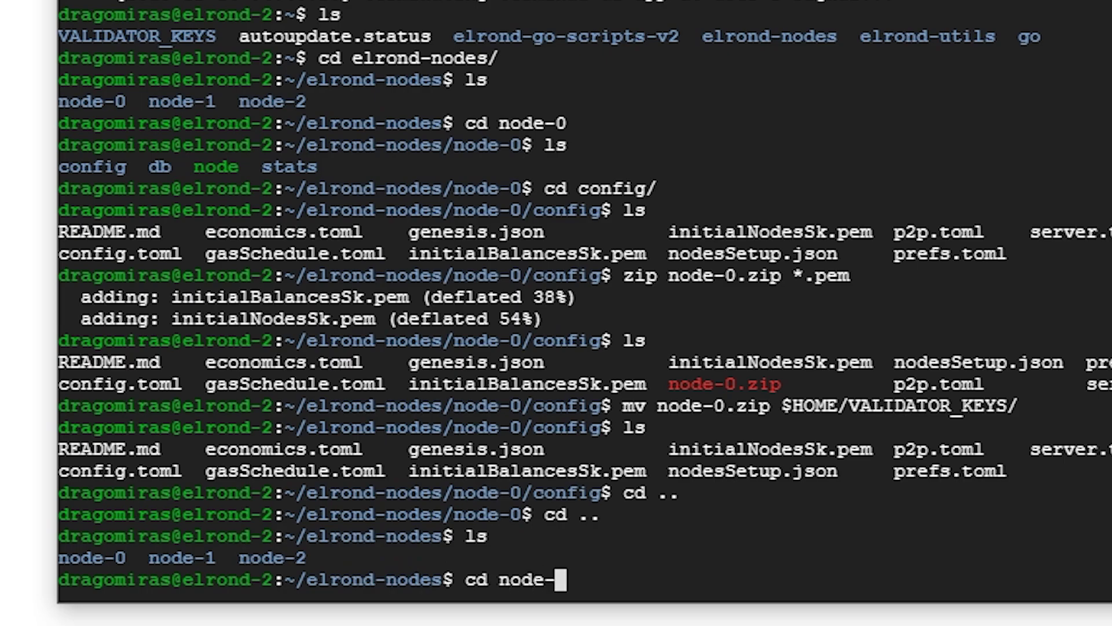
type("1")
key("Return")
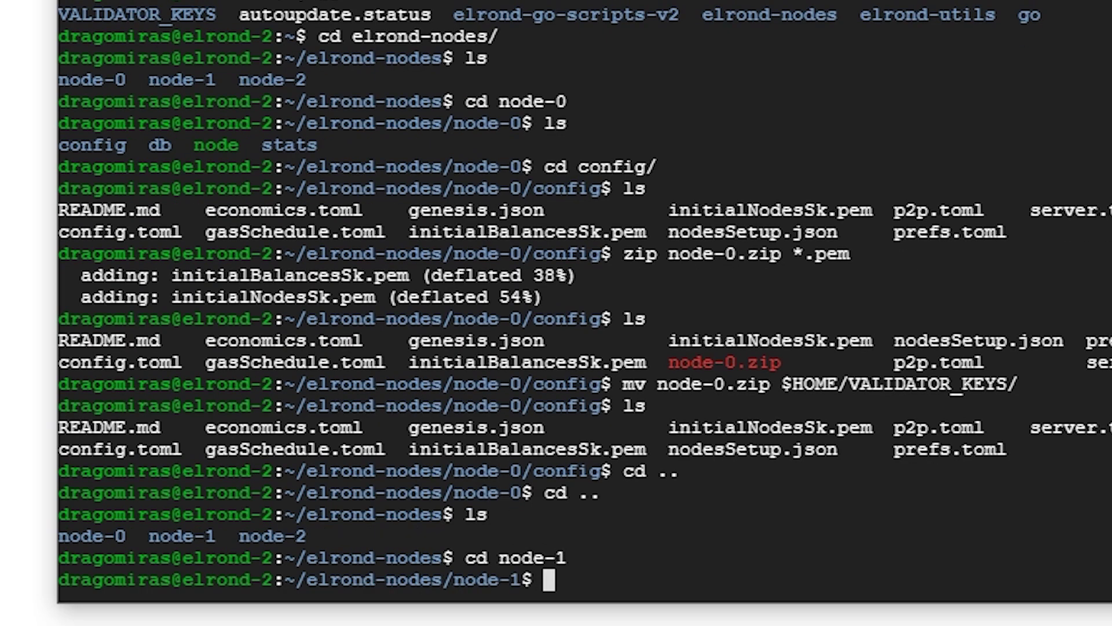
type("ls")
key("Return")
type("cd")
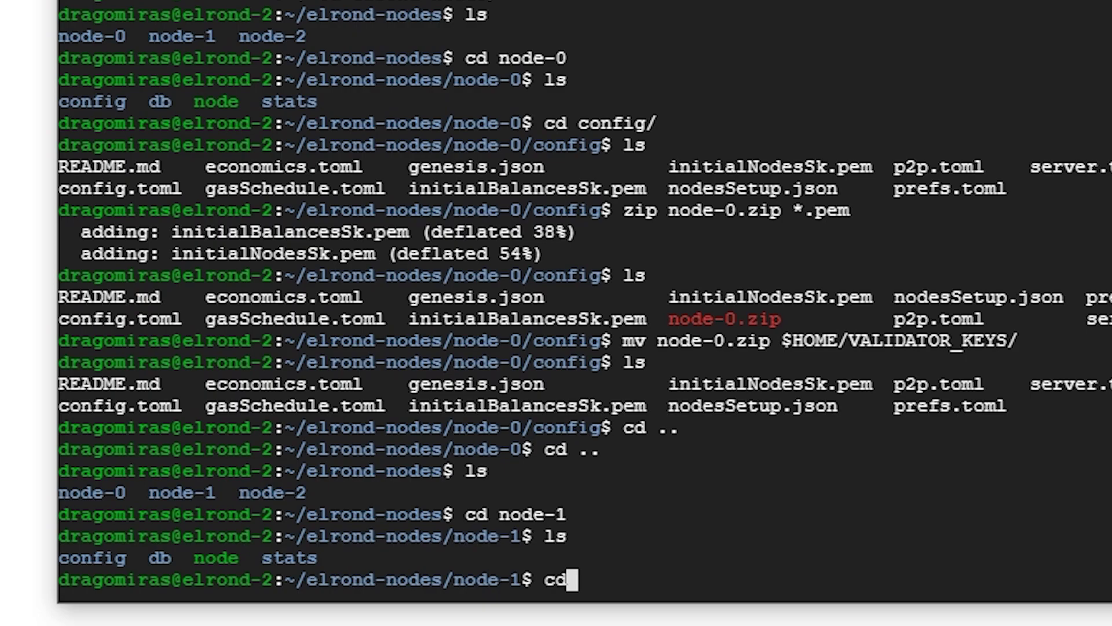
type(" l")
key("BackSpace")
type("co")
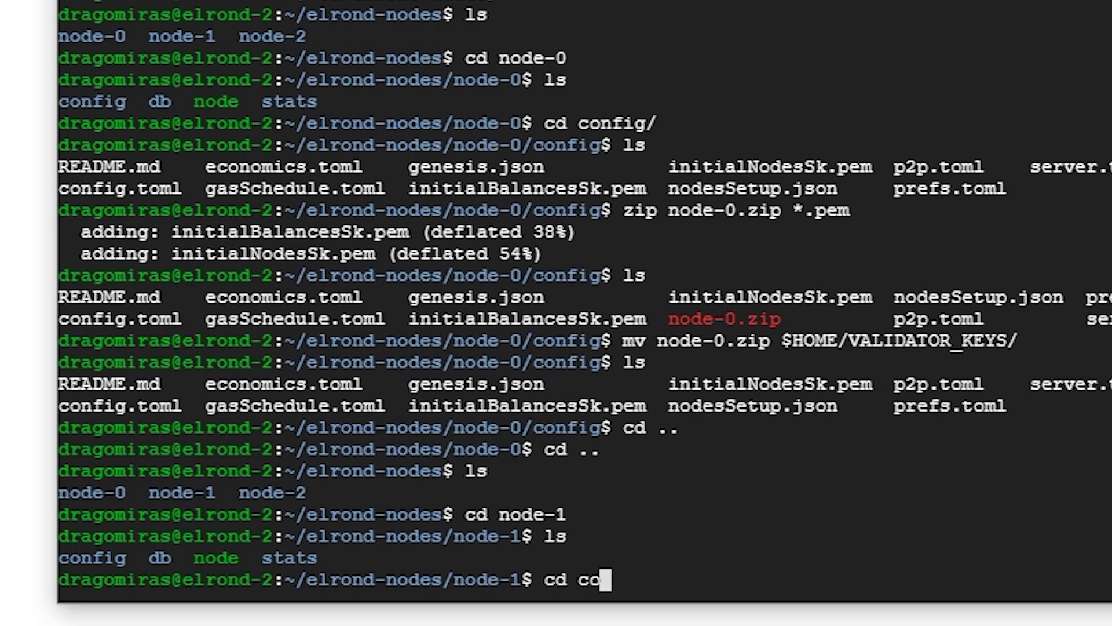
key("Tab")
key("Return")
type("ls")
key("Return")
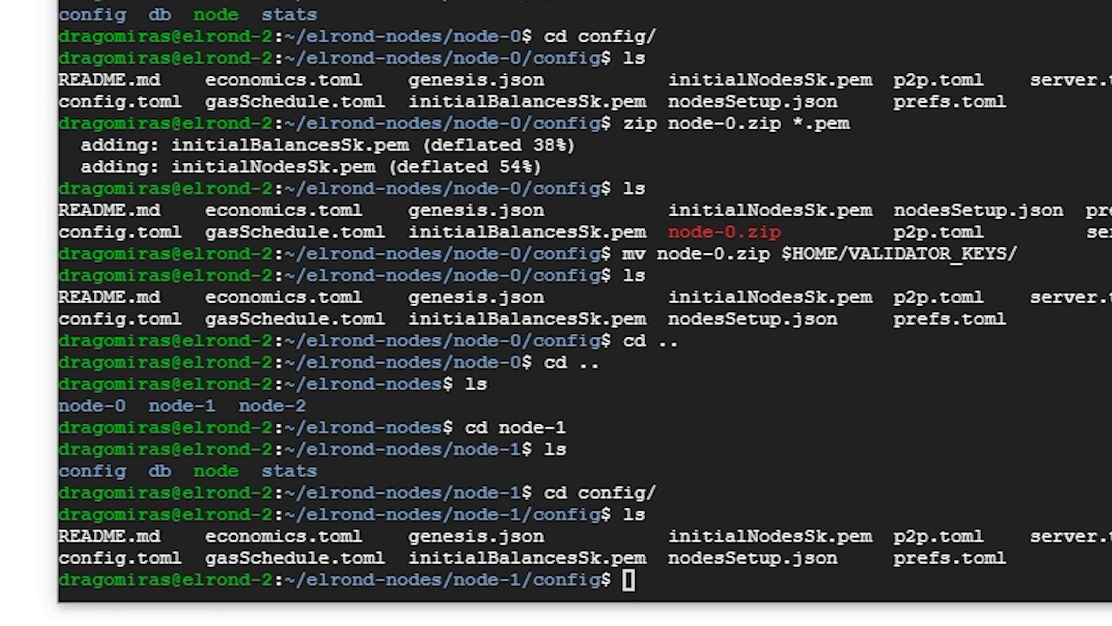
type("zip node-0.zip *.pem")
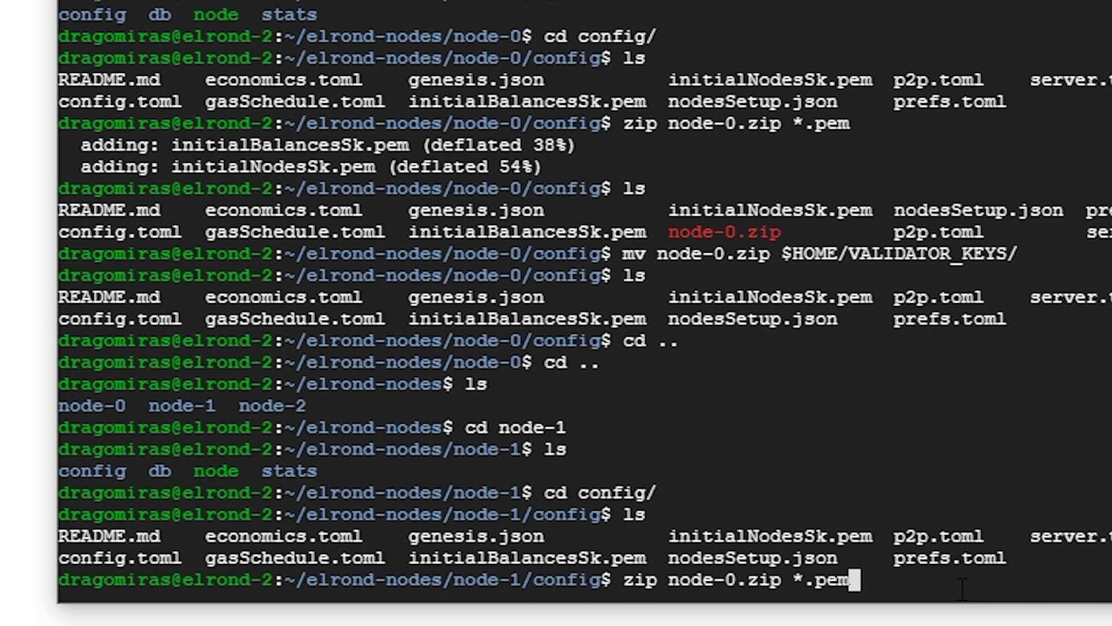
- Zip node-1's .pem keys into node-1.zip and move it to $HOME/VALIDATOR_KEYS/
key("Left")
key("Left")
key("Left")
key("Left")
key("Left")
key("Left")
key("Left")
key("Left")
key("Left")
key("Left")
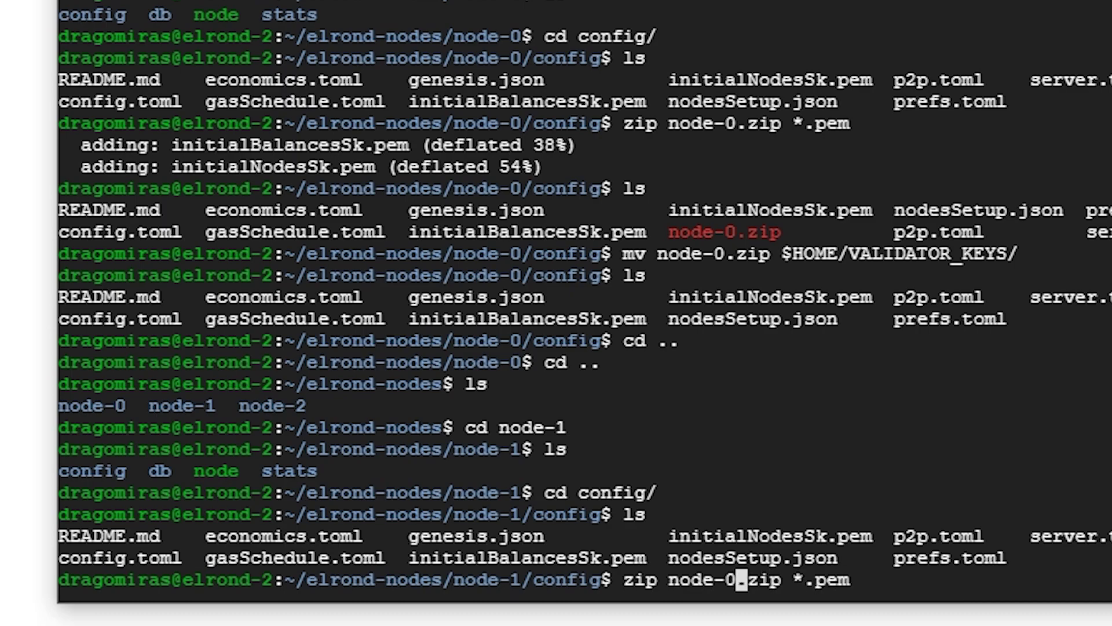
key("BackSpace")
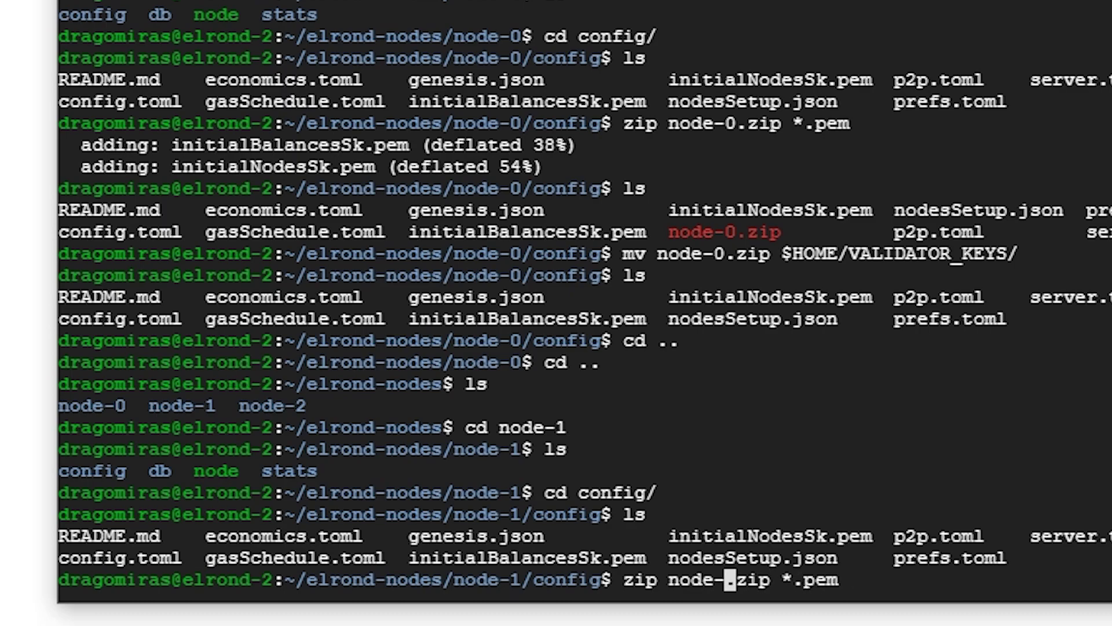
type("1")
key("Return")
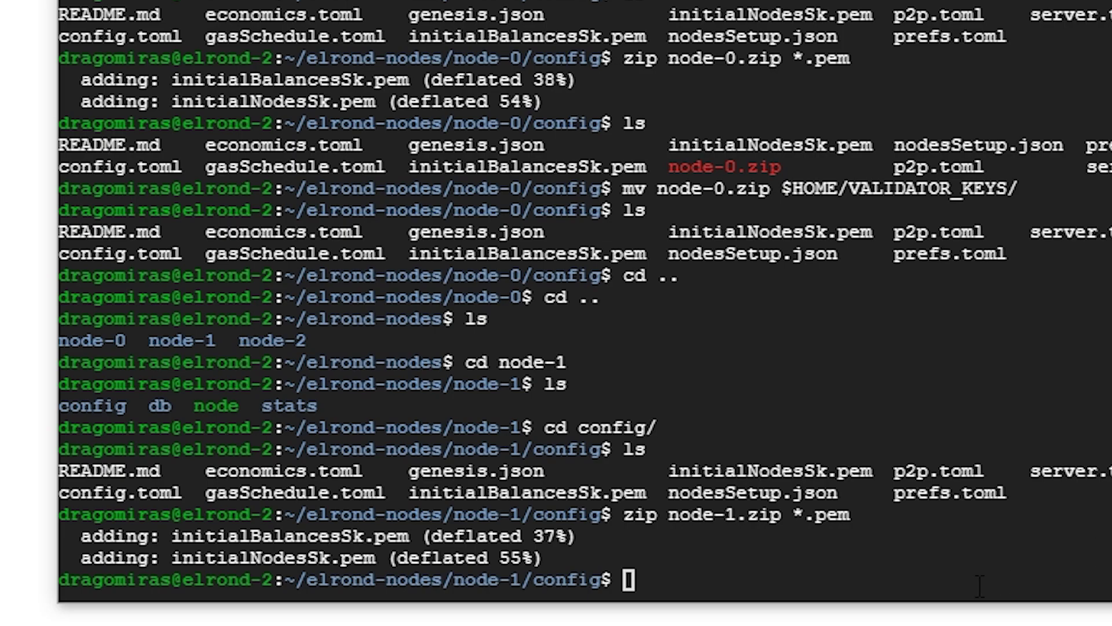
key("Up")
key("Up")
key("Up")
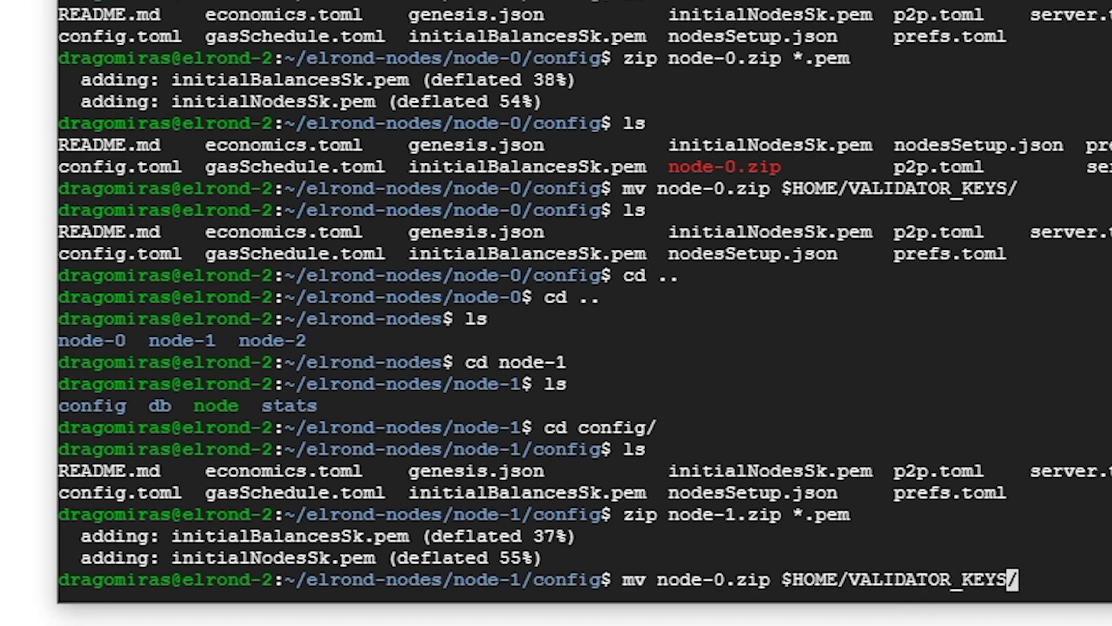
key("ctrl+Left")
key("ctrl+Left")
key("ctrl+Left")
key("ctrl+Left")
key("ctrl+Left")
key("ctrl+Left")
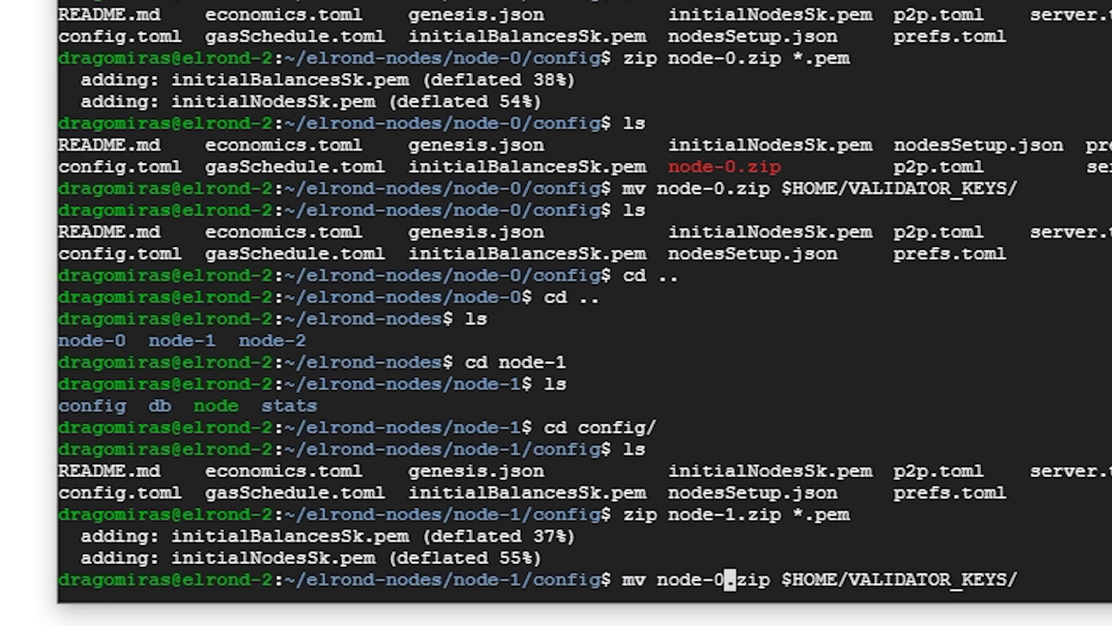
key("Delete")
type("1")
key("Return")
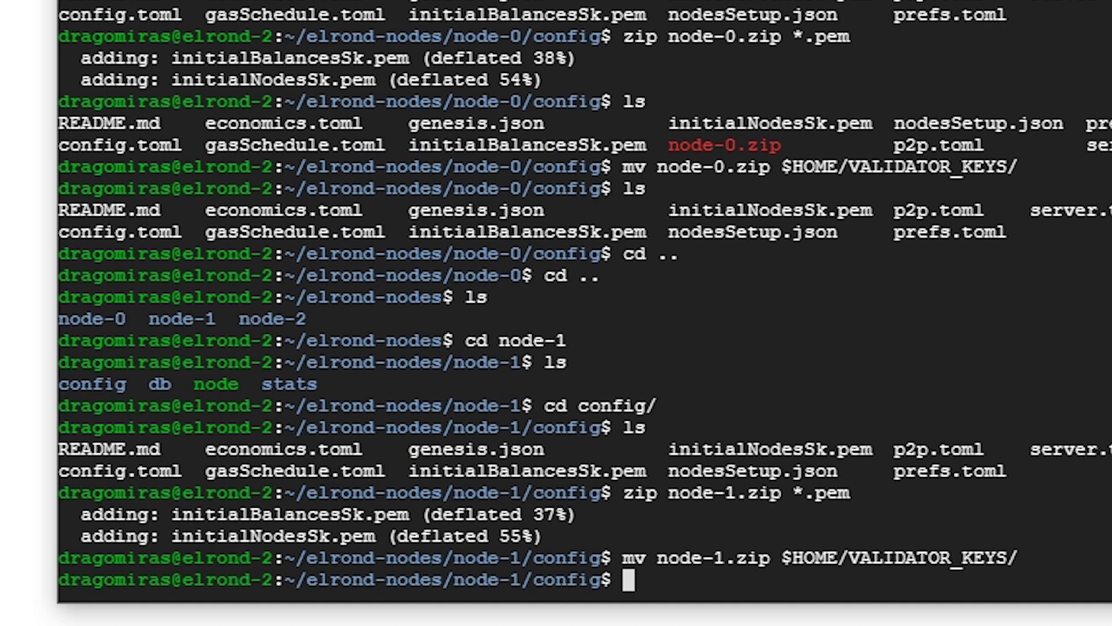
type("ls")
key("Return")
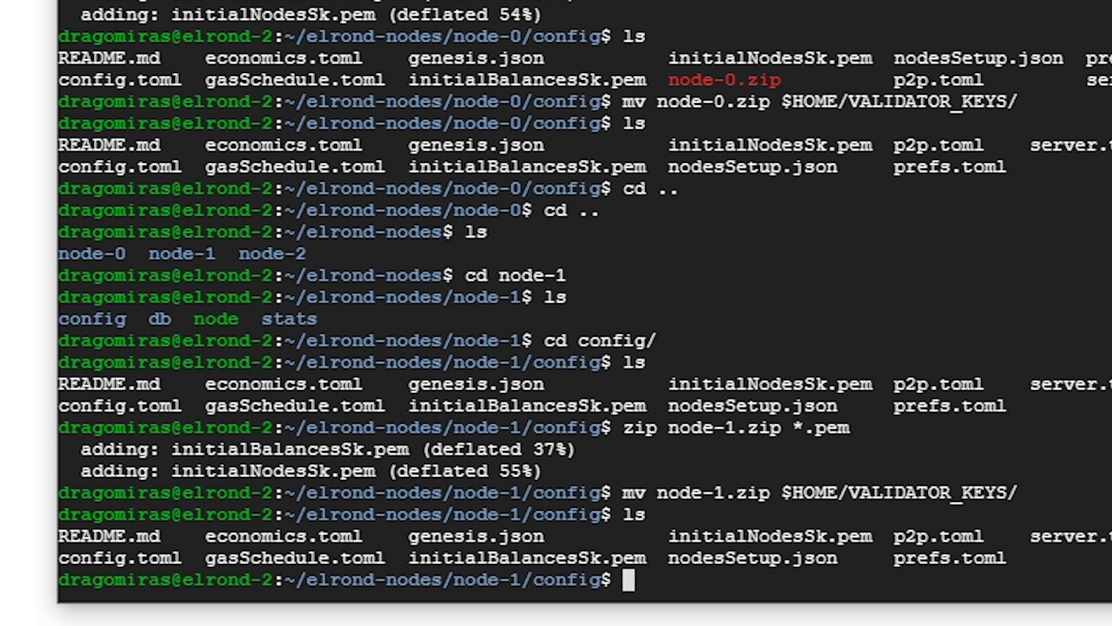
type("cd .")
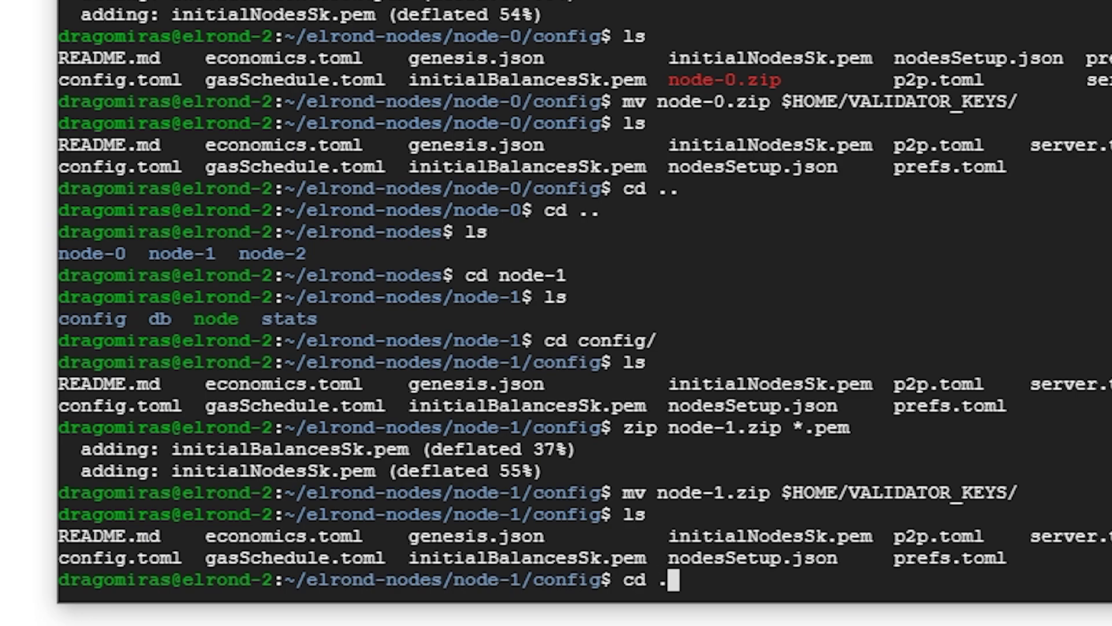
type(".")
- Go back to elrond-nodes, enter node-2's config folder and list its files
key("Return")
type("cd ..")
key("Return")
type("l")
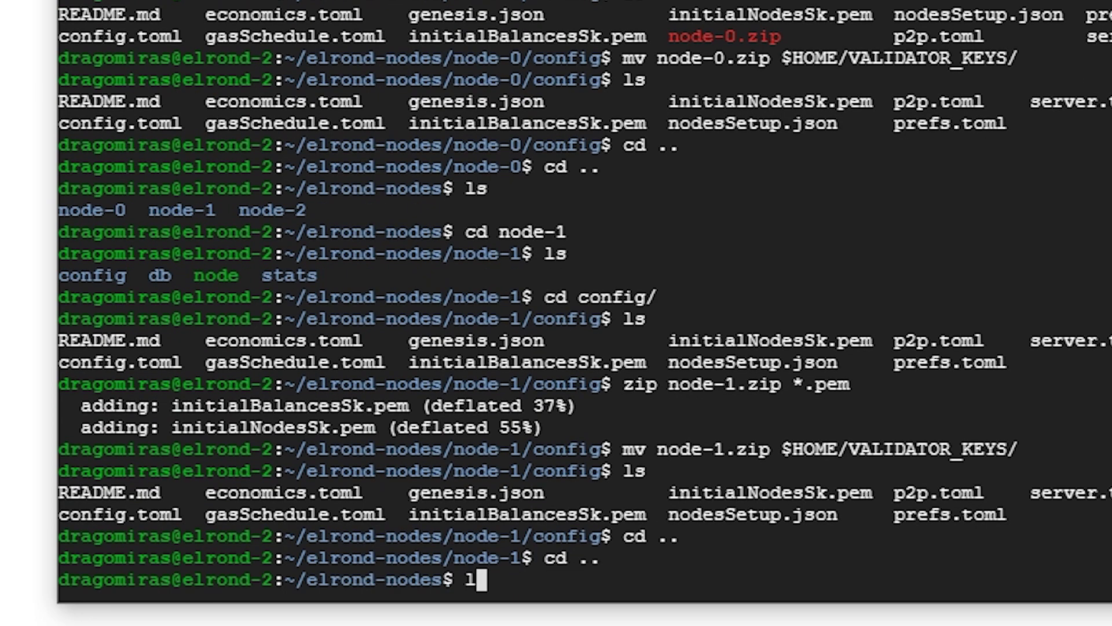
type("s")
key("Return")
type("cd ")
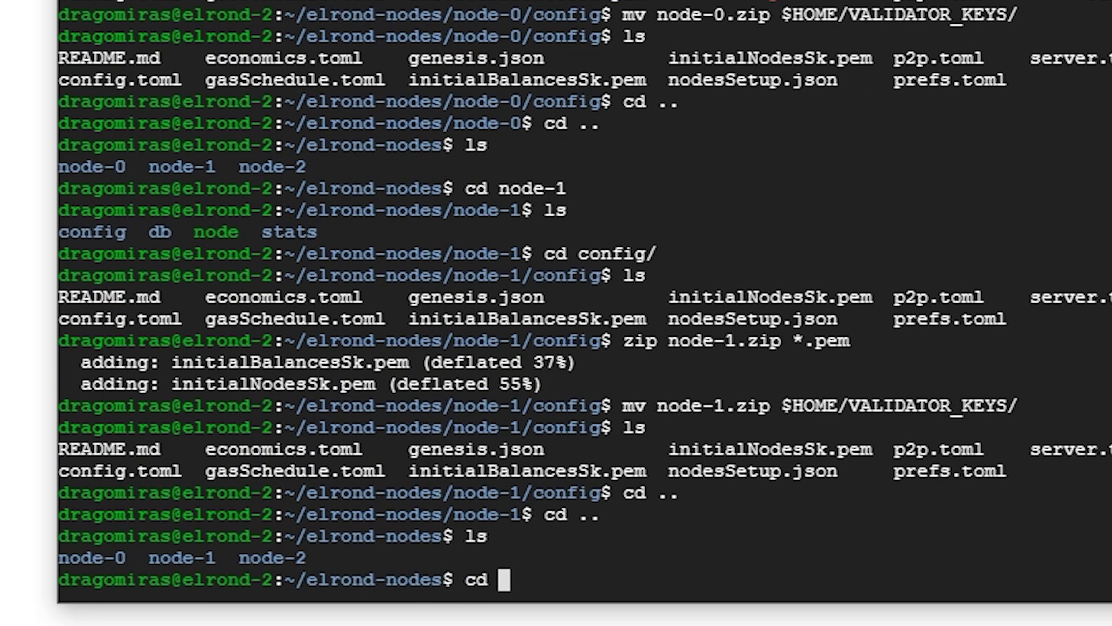
type("node-2")
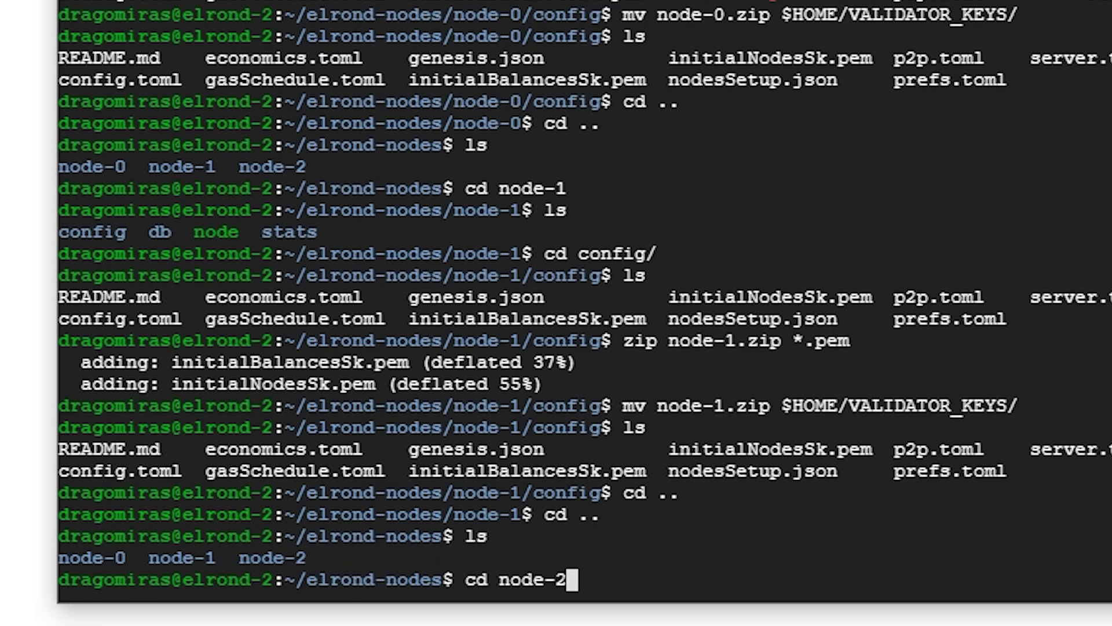
key("Return")
type("ls")
key("Return")
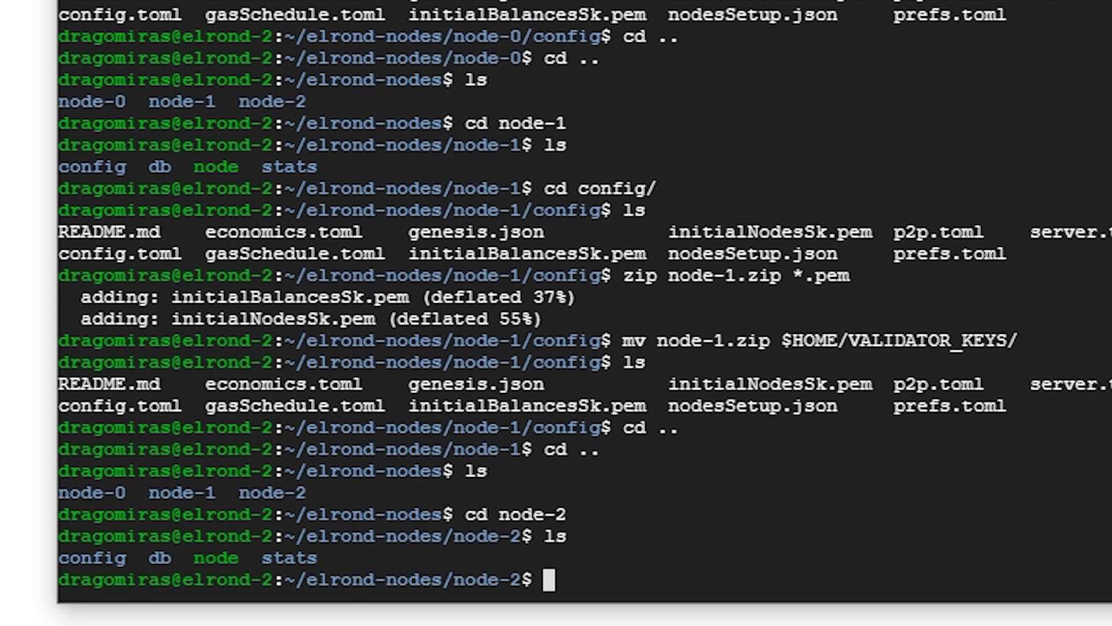
type("cd config/")
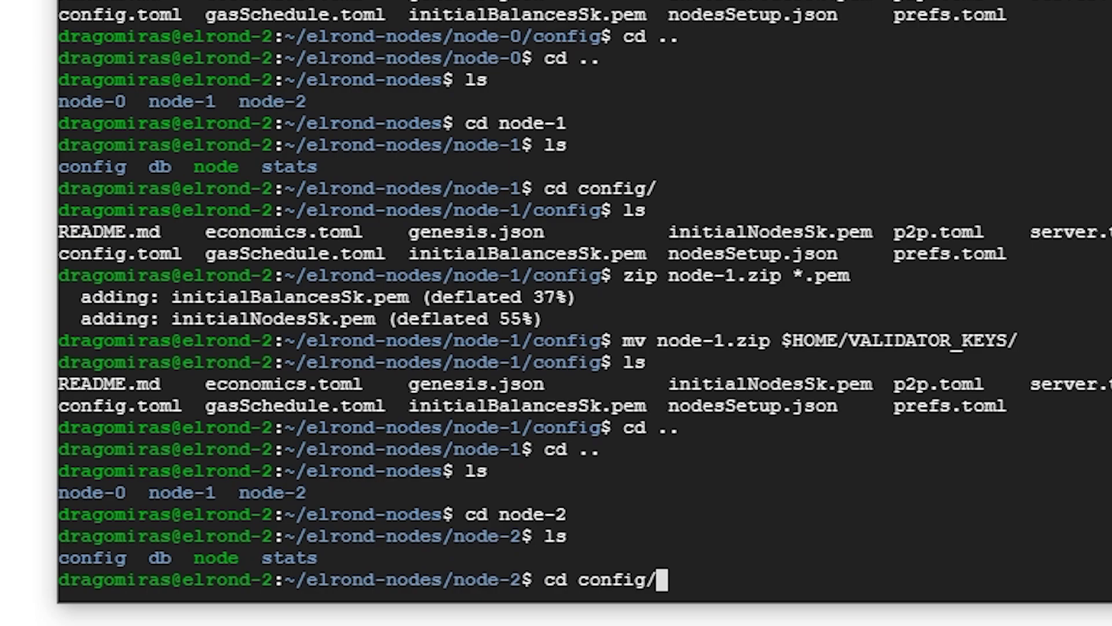
key("Return")
type("ls")
key("Return")
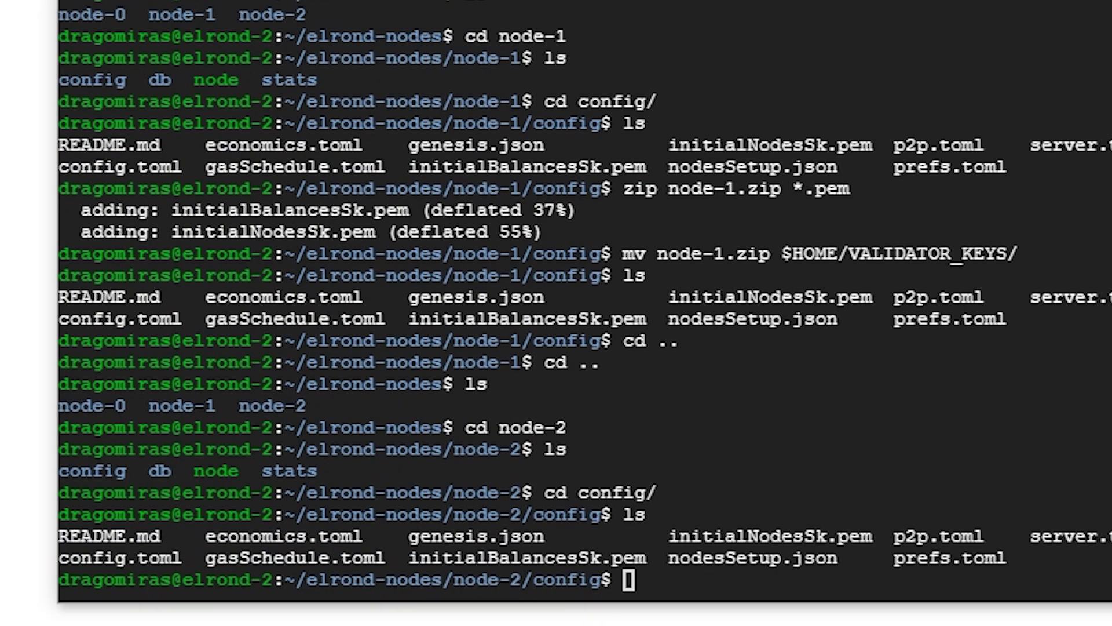
- Zip node-2's .pem keys into node-2.zip
key("Up")
key("Up")
key("Up")
key("Left")
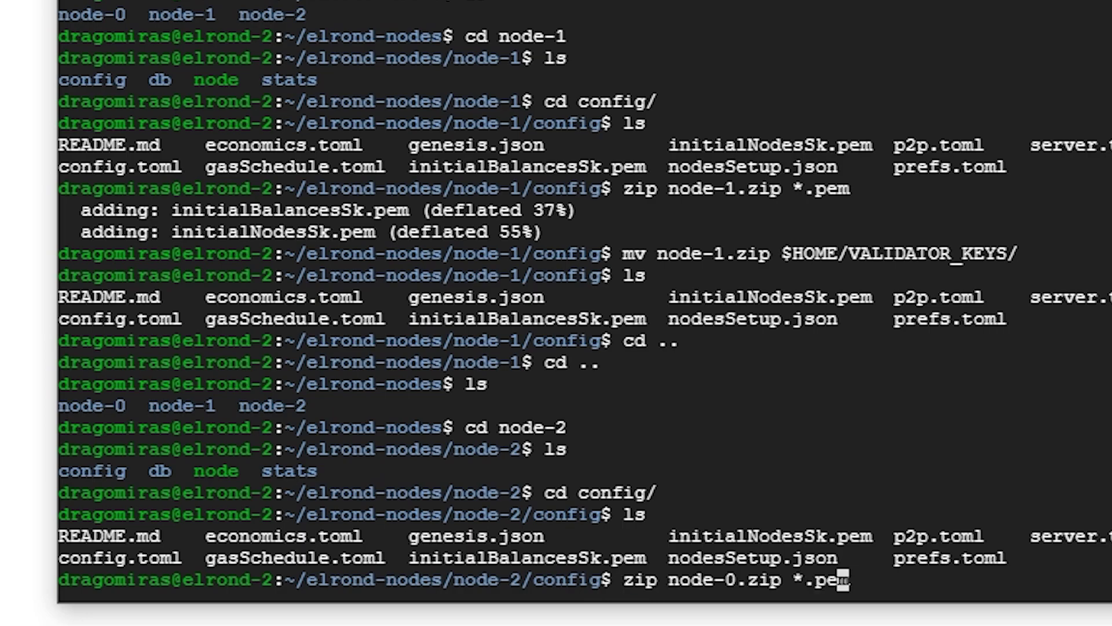
key("Left")
key("Left")
key("Left")
key("Left")
key("BackSpace")
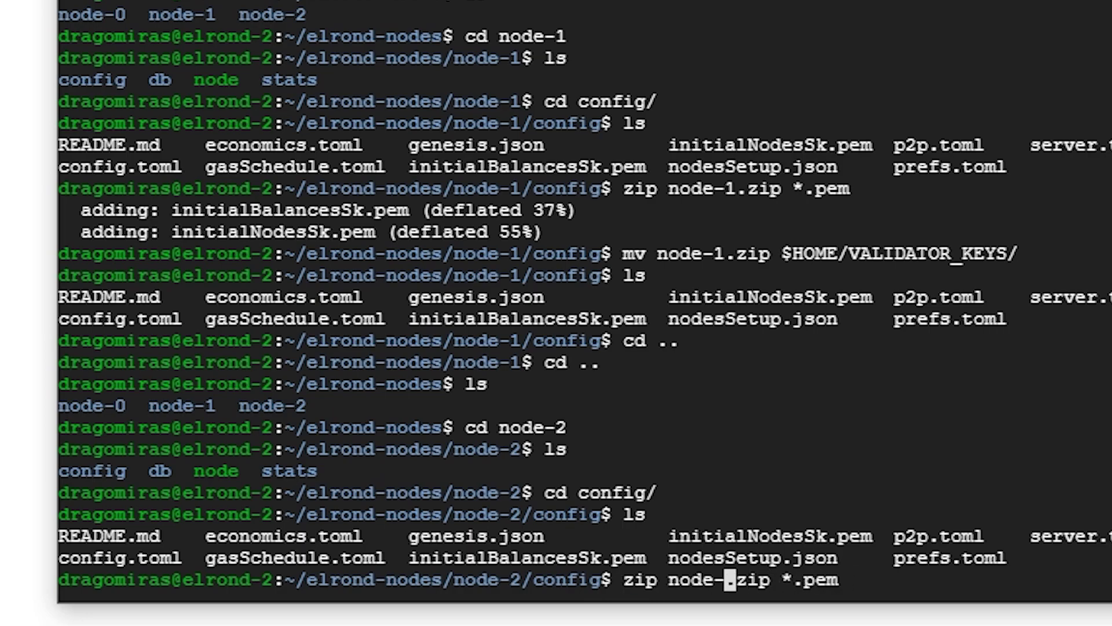
type("2")
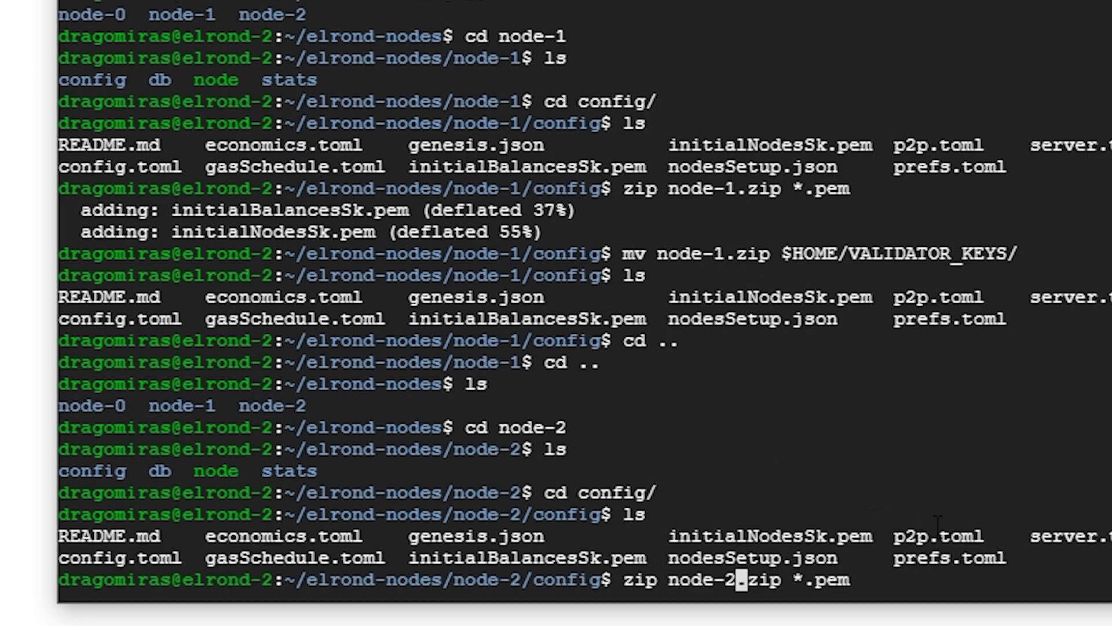
key("Return")
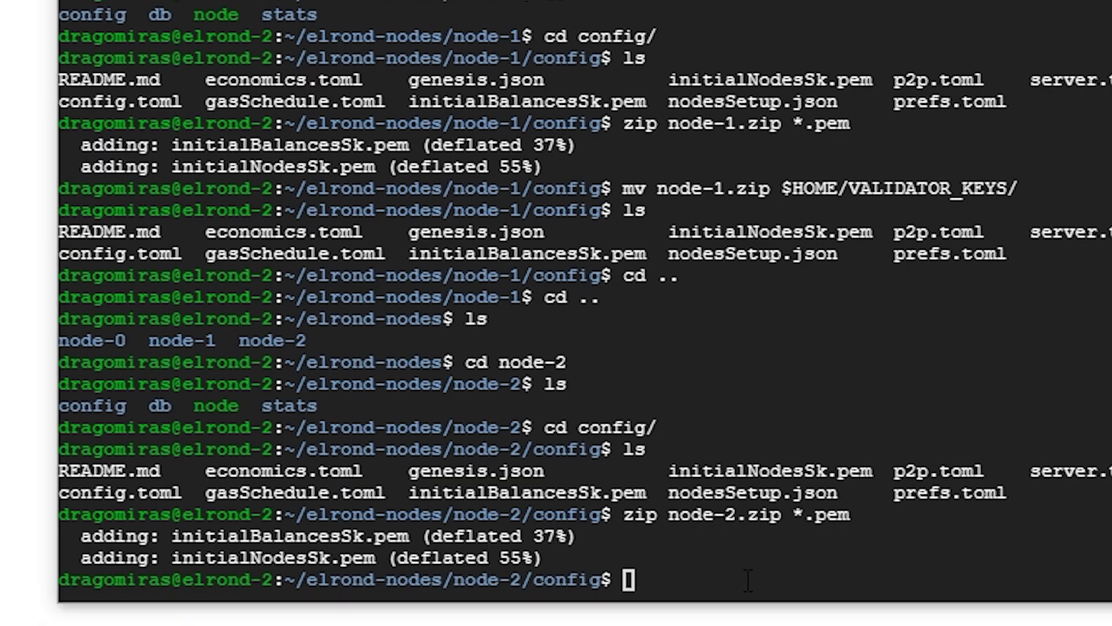
- Move node-2.zip to $HOME/VALIDATOR_KEYS/ after a failed first try, then return to node-2
key("Up")
key("Up")
key("Up")
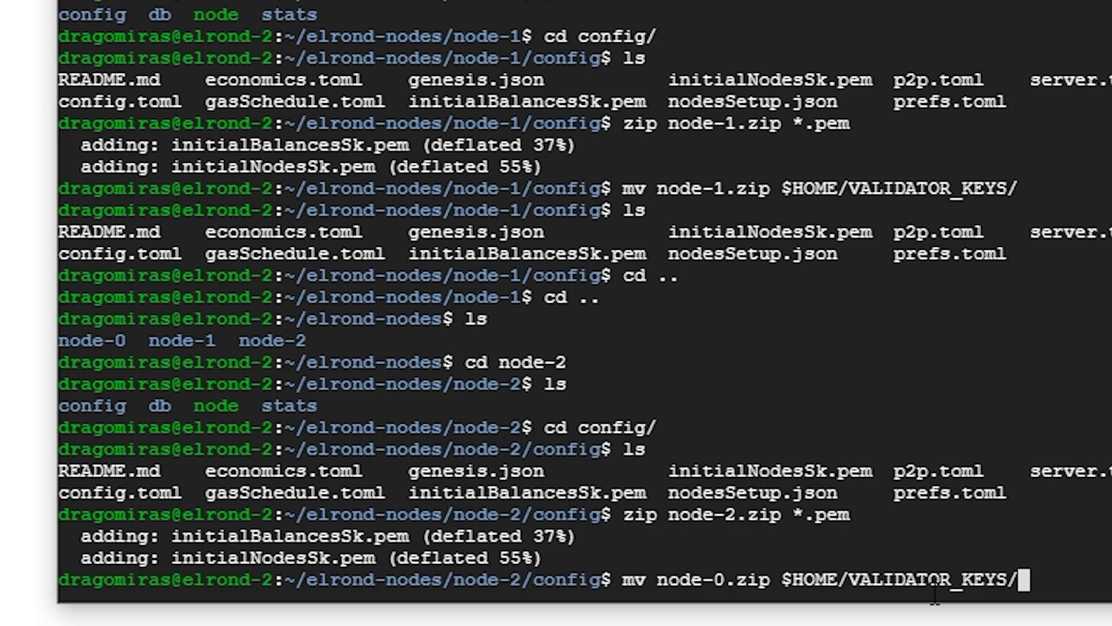
key("Return")
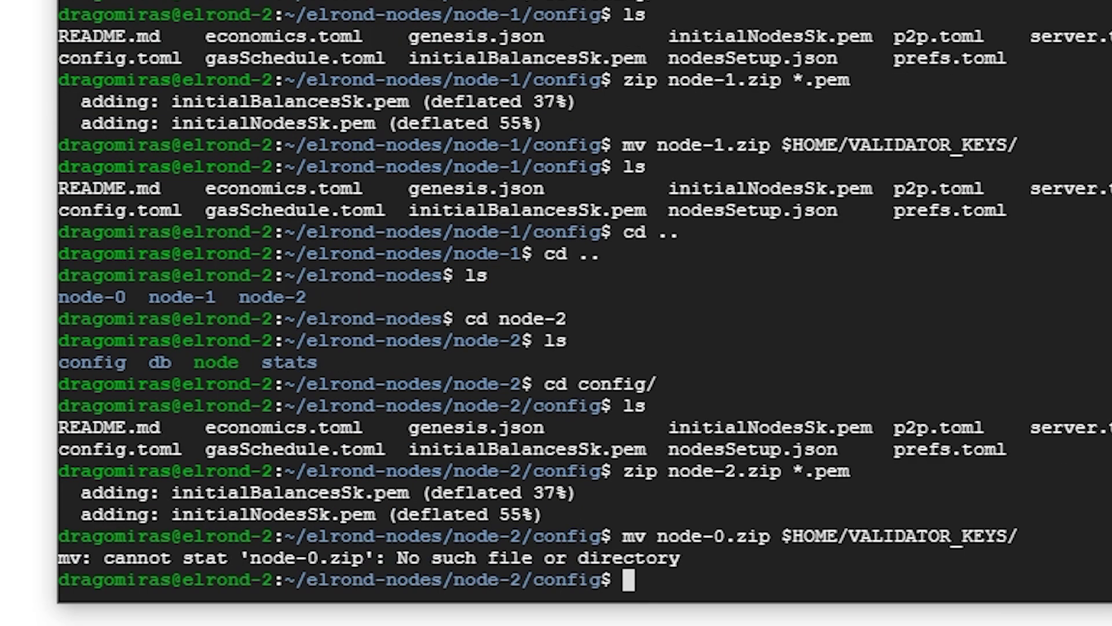
key("Up")
key("ctrl+Left")
key("ctrl+Left")
key("ctrl+Left")
key("ctrl+Left")
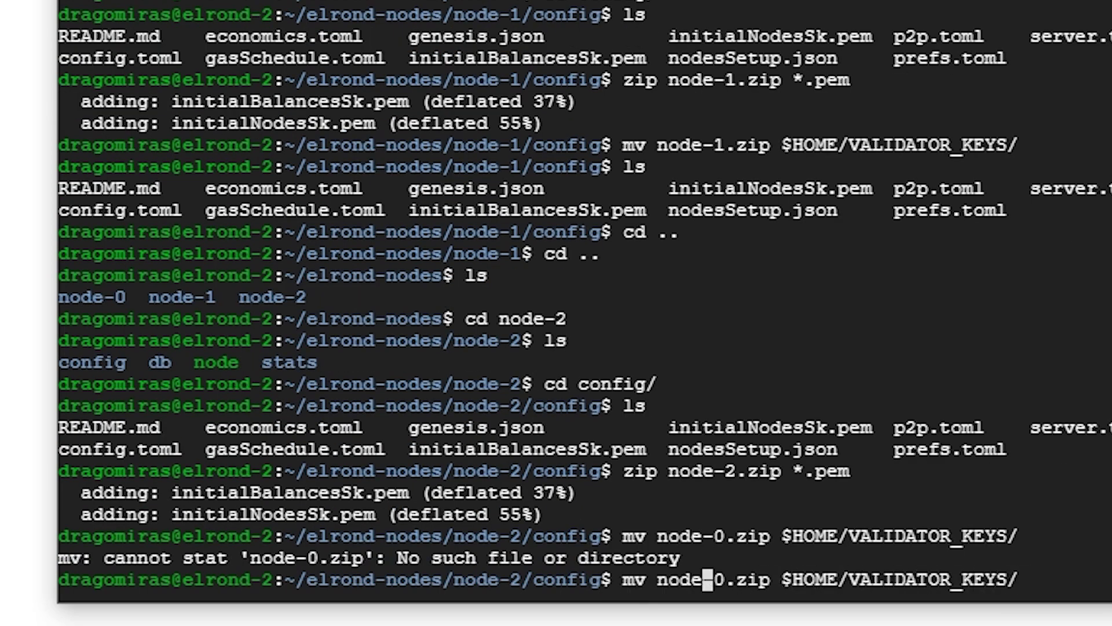
key("Right")
key("Right")
key("BackSpace")
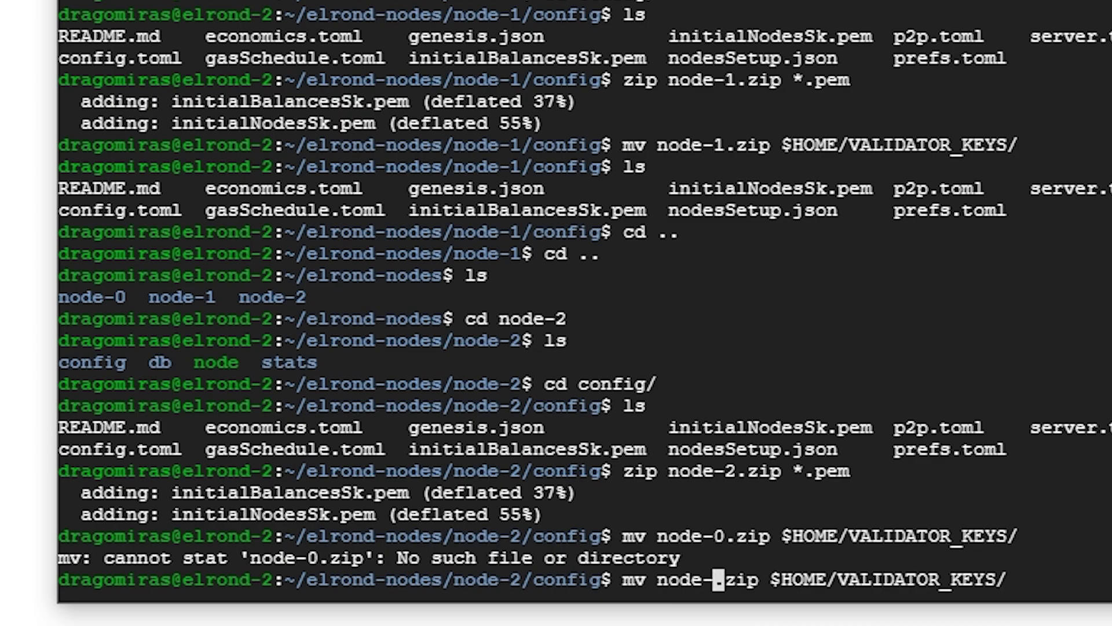
type("2")
key("Return")
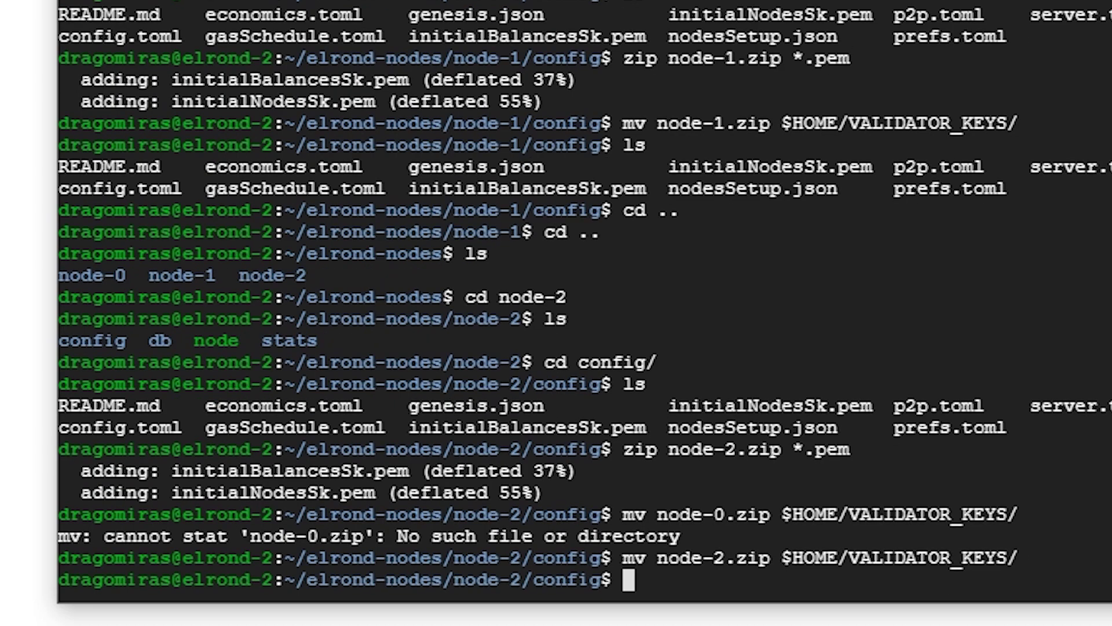
type("ls")
key("Return")
type("cd ")
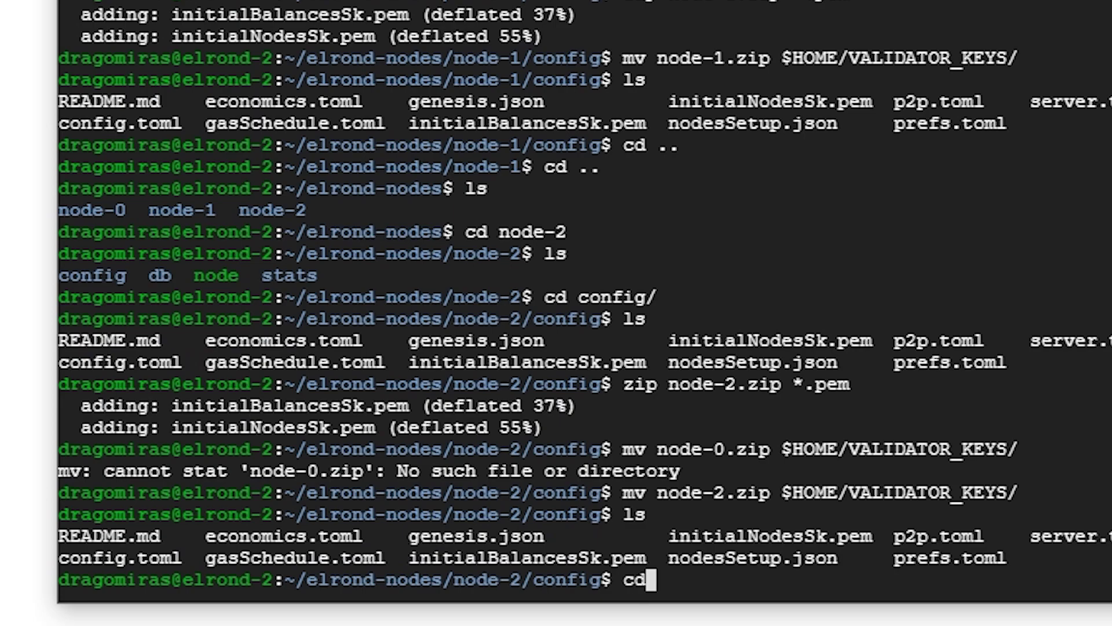
type("..")
key("Return")
type("cd.")
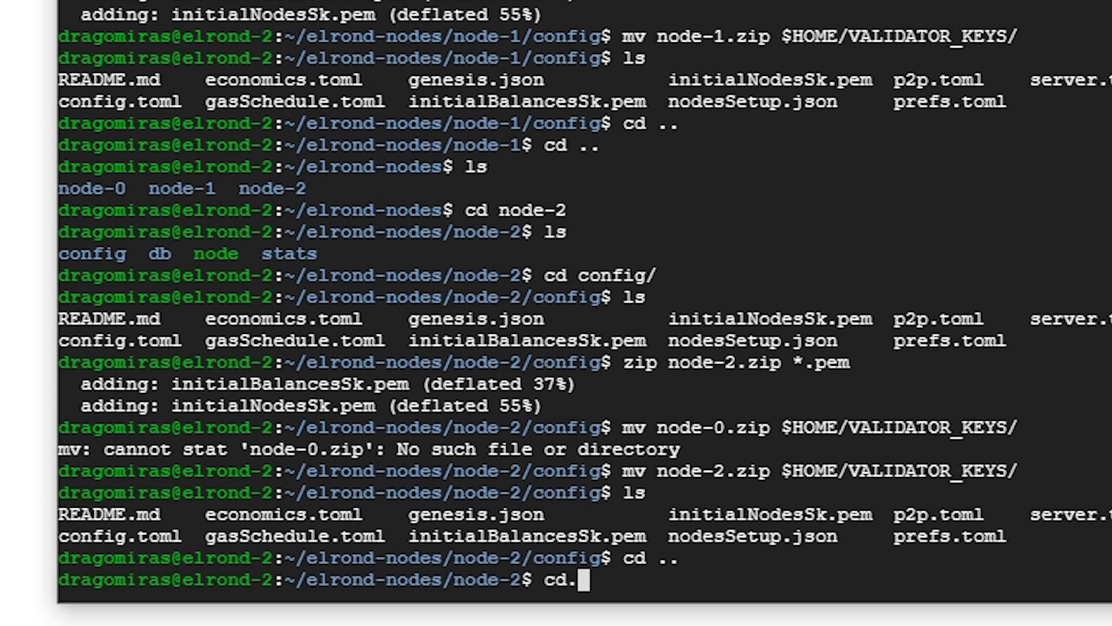
key("BackSpace")
key("BackSpace")
key("BackSpace")
type("cd ~")
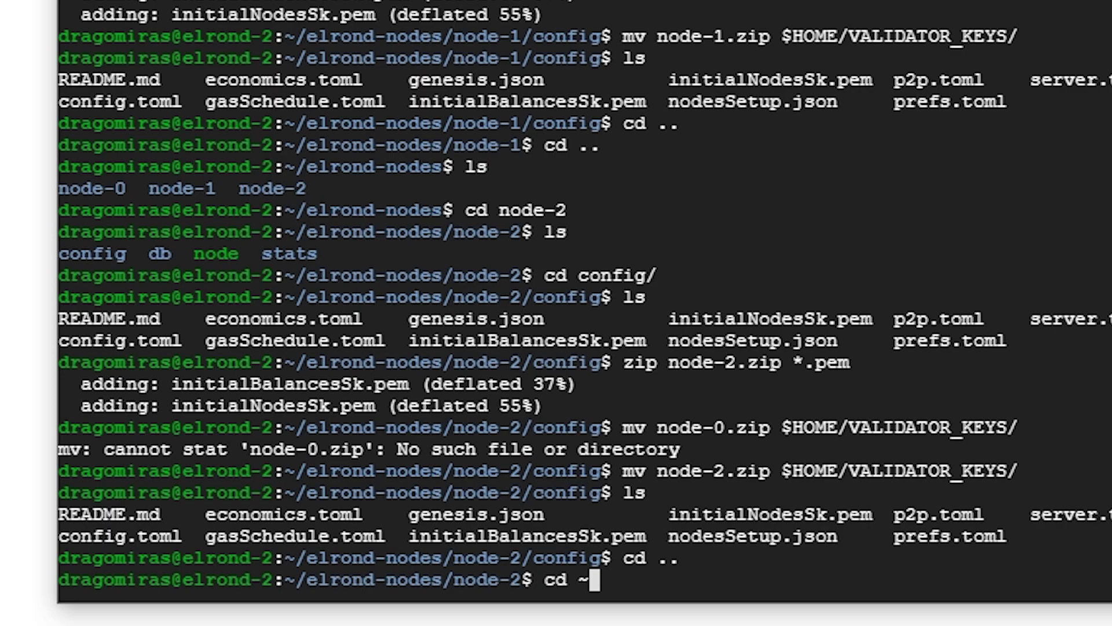
- Go into the VALIDATOR_KEYS folder and list its three node archives
key("Return")
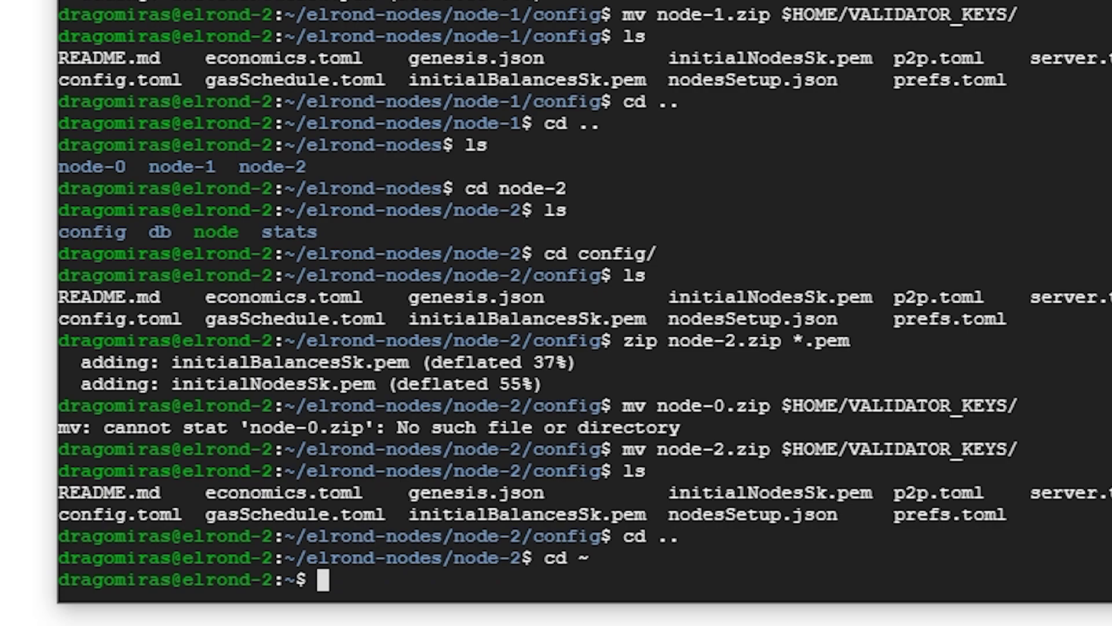
type("ls")
key("Return")
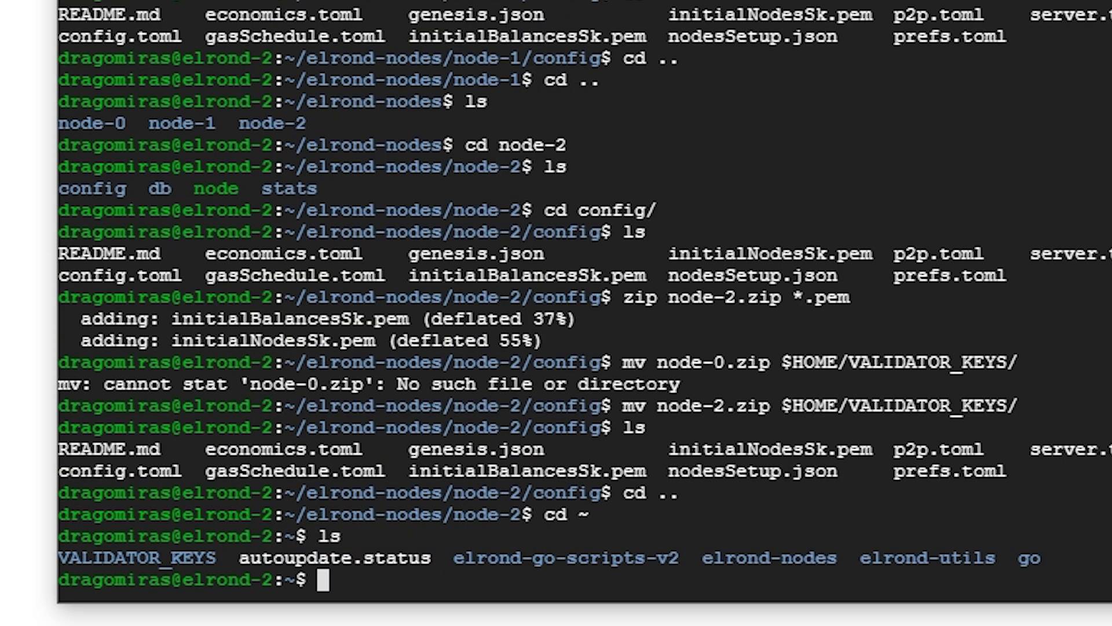
type("cd ")
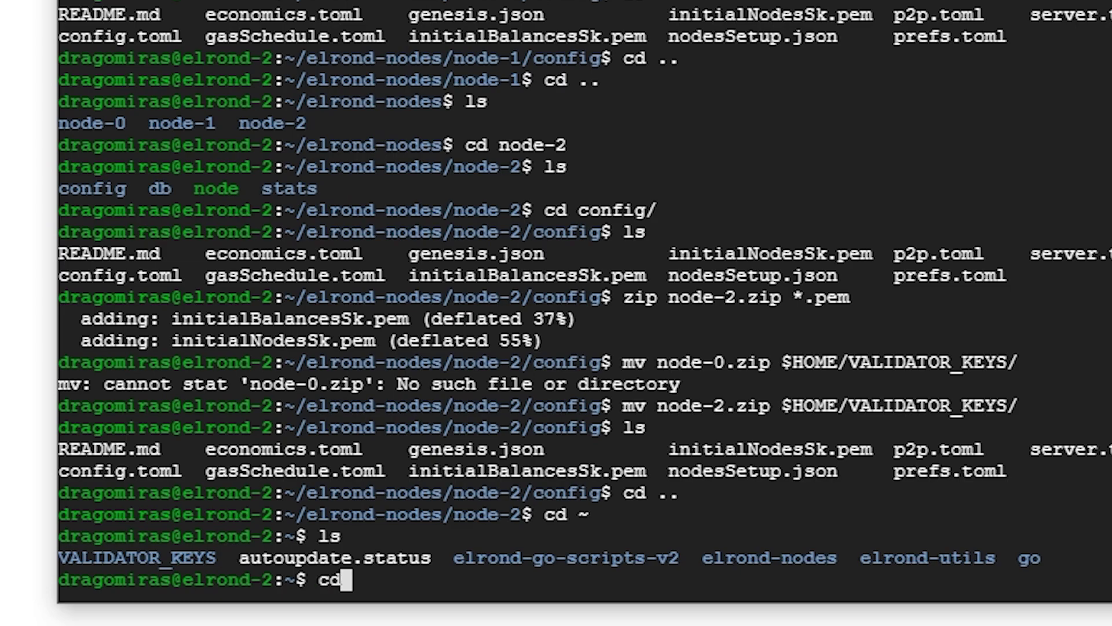
type("VA")
key("Tab")
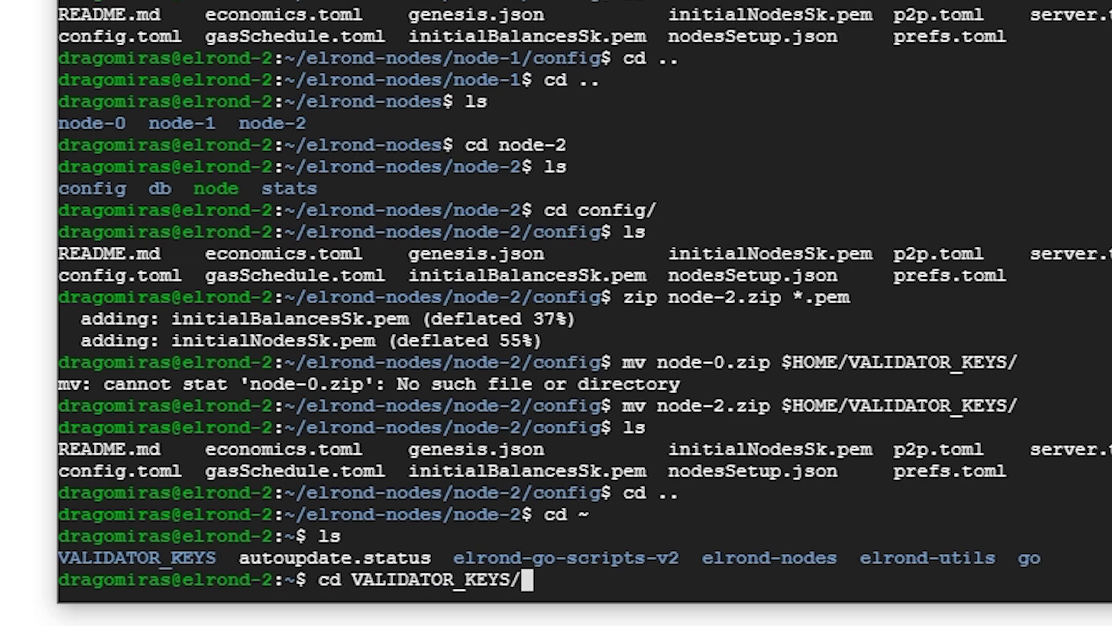
key("Return")
type("ls")
key("Return")
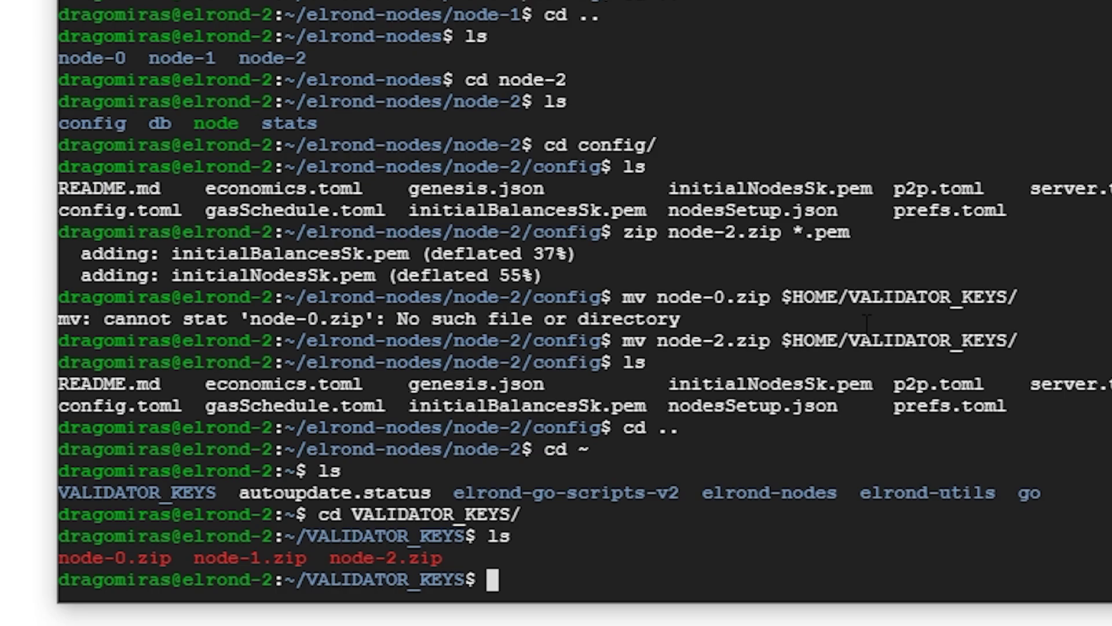
type("zip N")
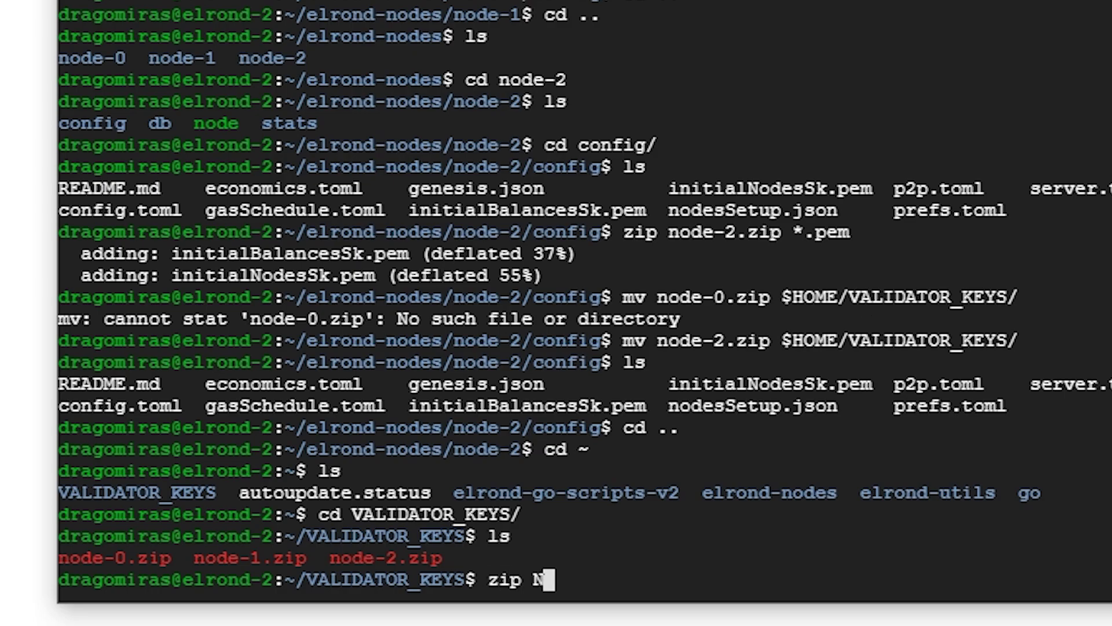
type("ode_")
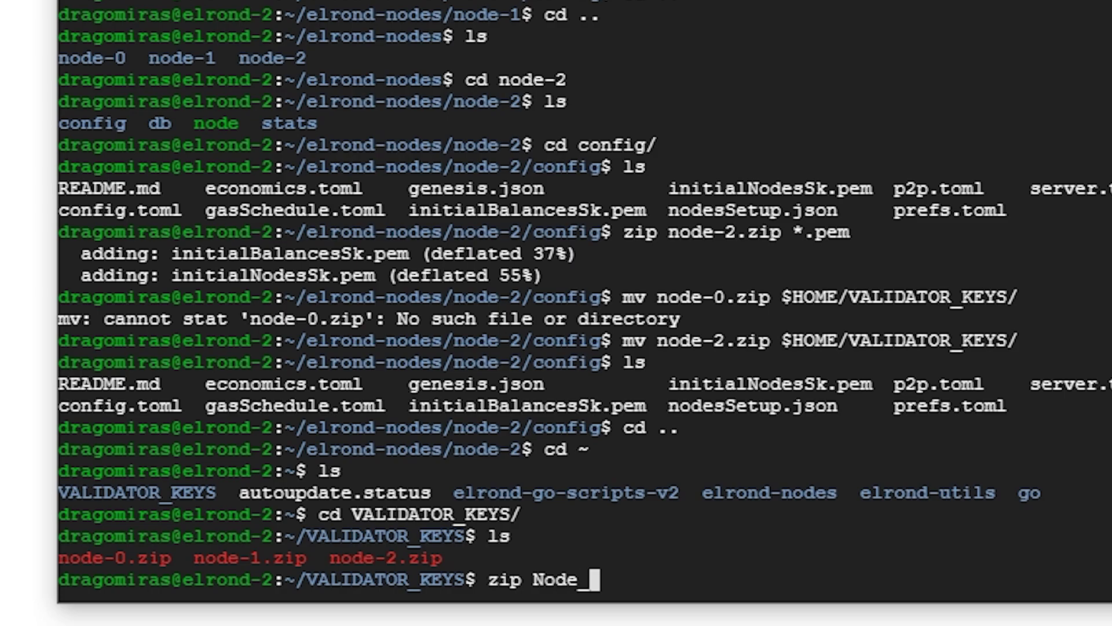
- Zip all the node archives into Node_All.zip with 'zip Node_All.zip *.zip', then list the folder
key("BackSpace")
type("_A")
type("ll.zip ")
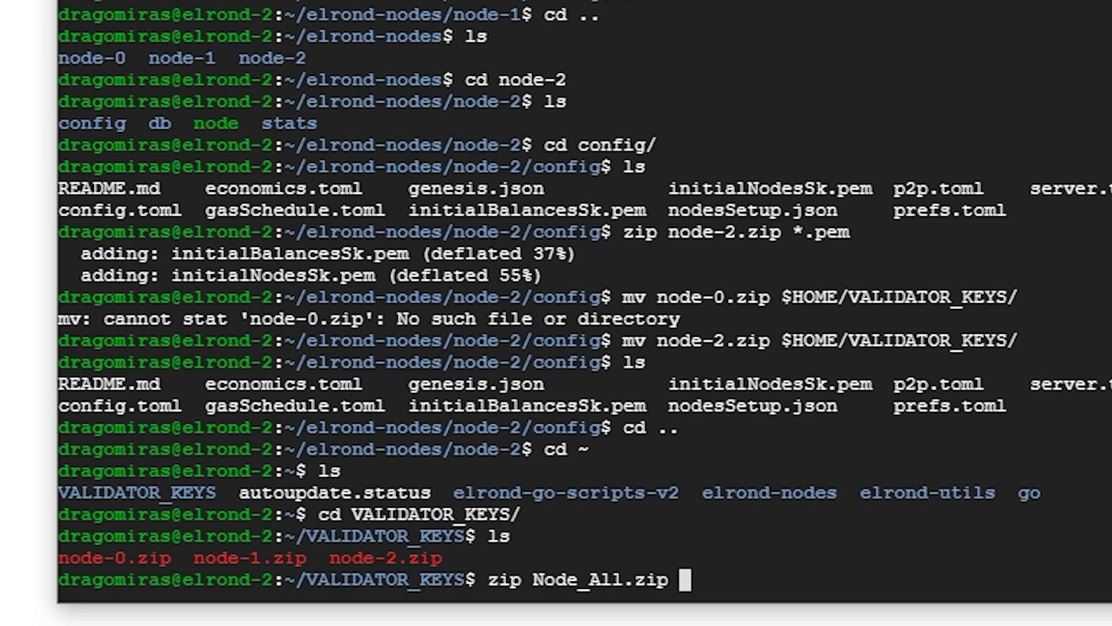
type("*")
type(".")
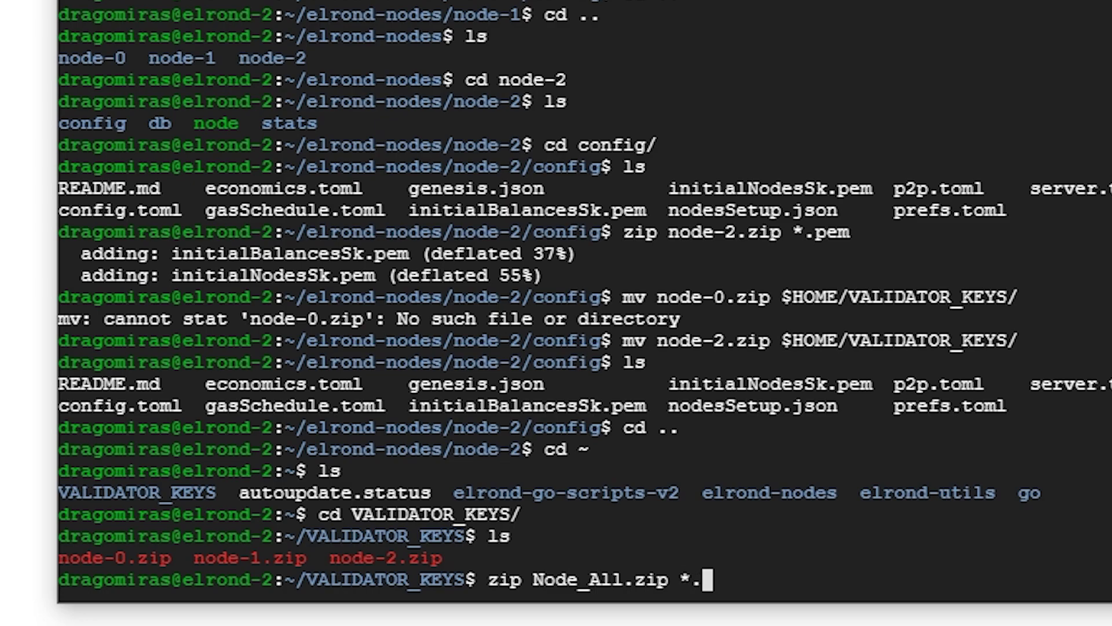
type("z")
type("ip")
key("Return")
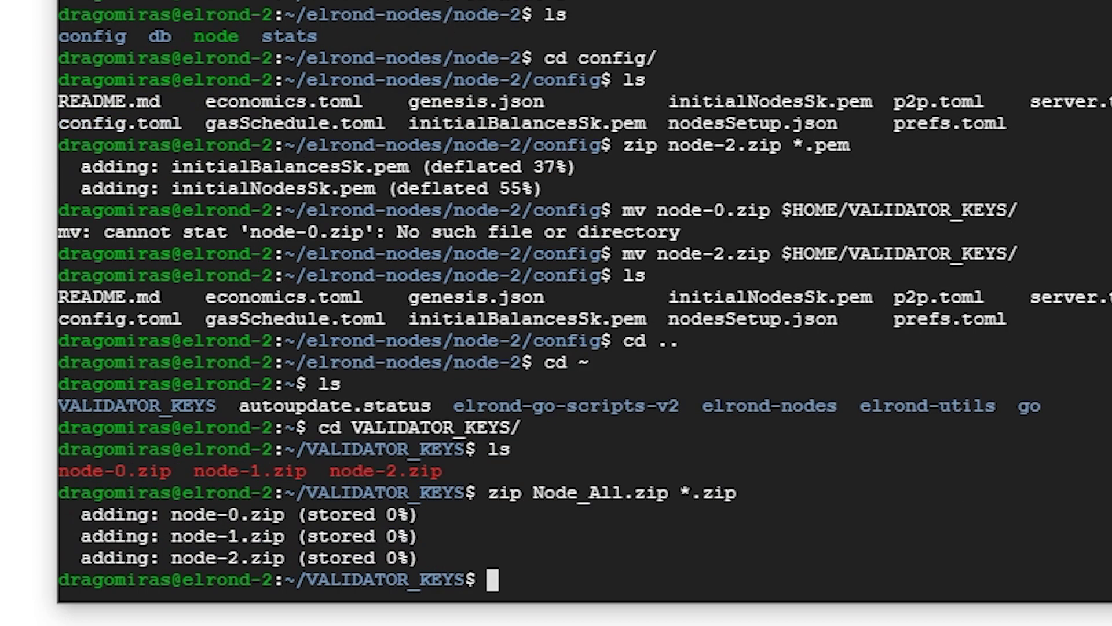
type("ls")
key("Return")
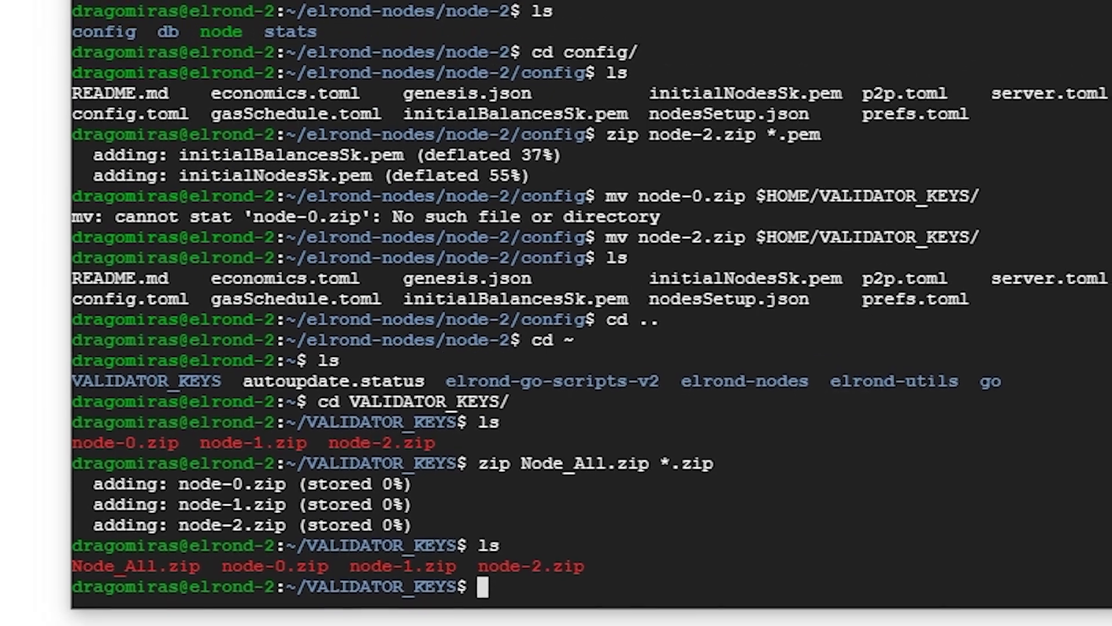
type("mc")
key("Return")
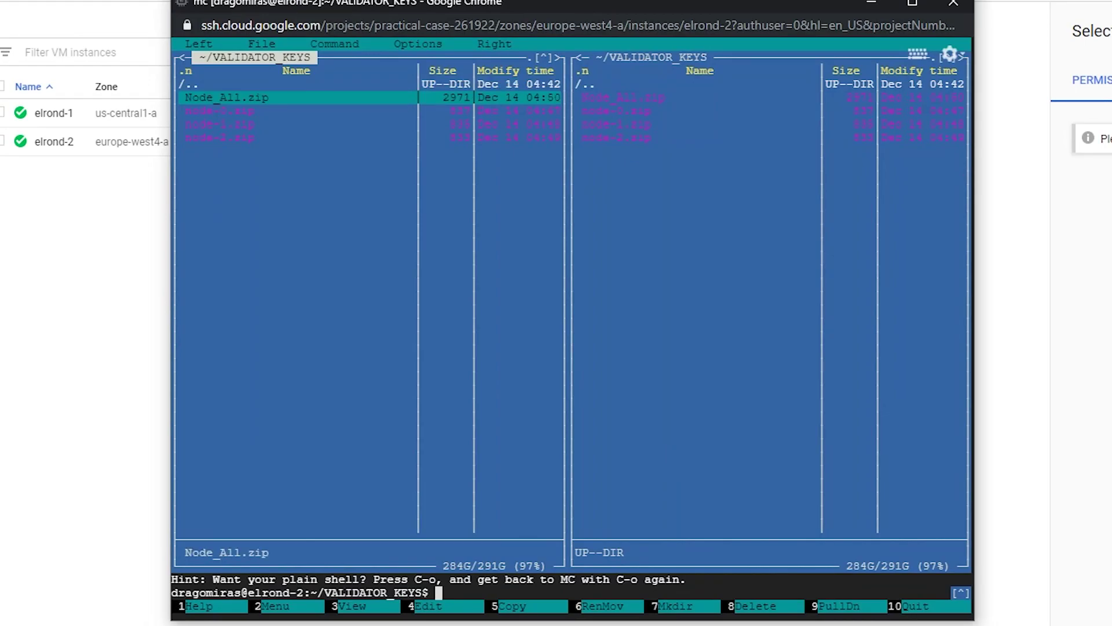
key("Return")
key("Down")
key("Return")
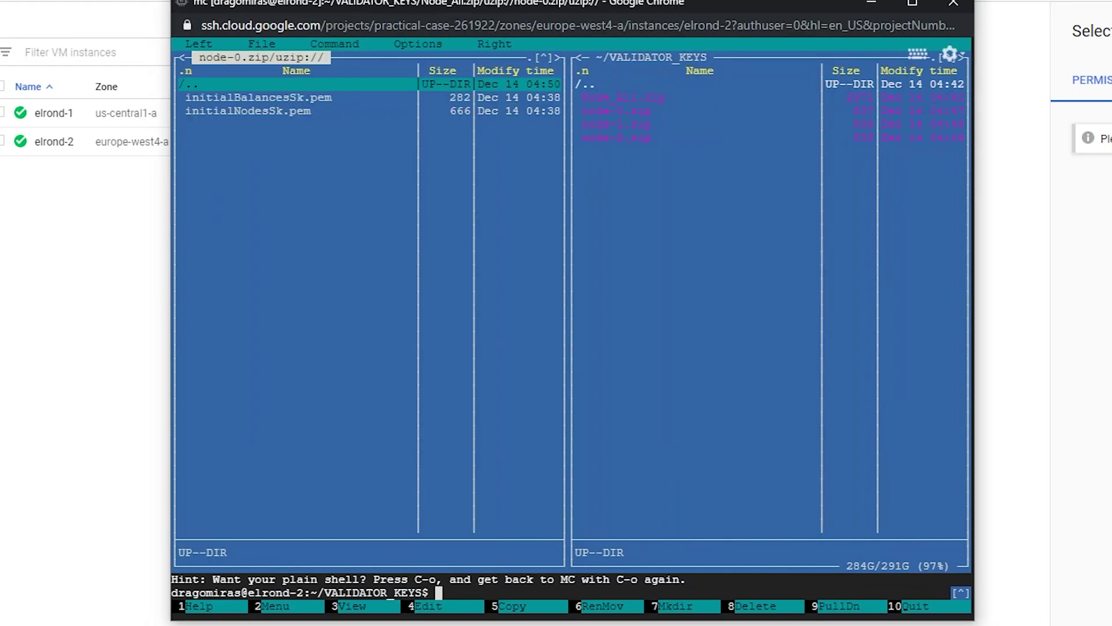
key("Down")
key("Up")
key("Return")
key("Up")
key("Return")
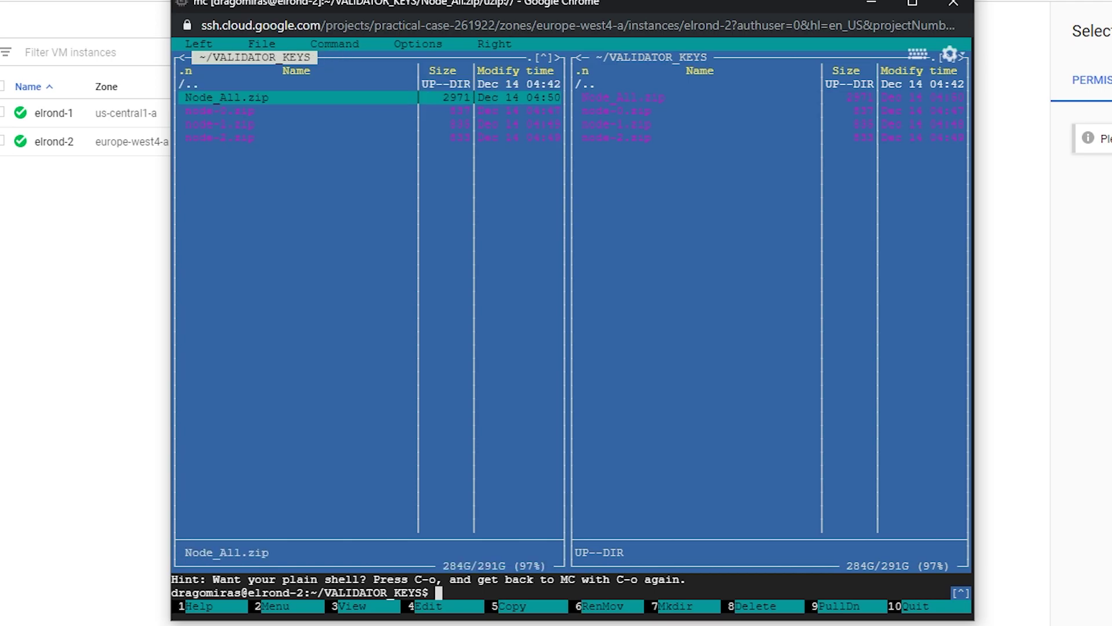
key("Up")
key("Return")
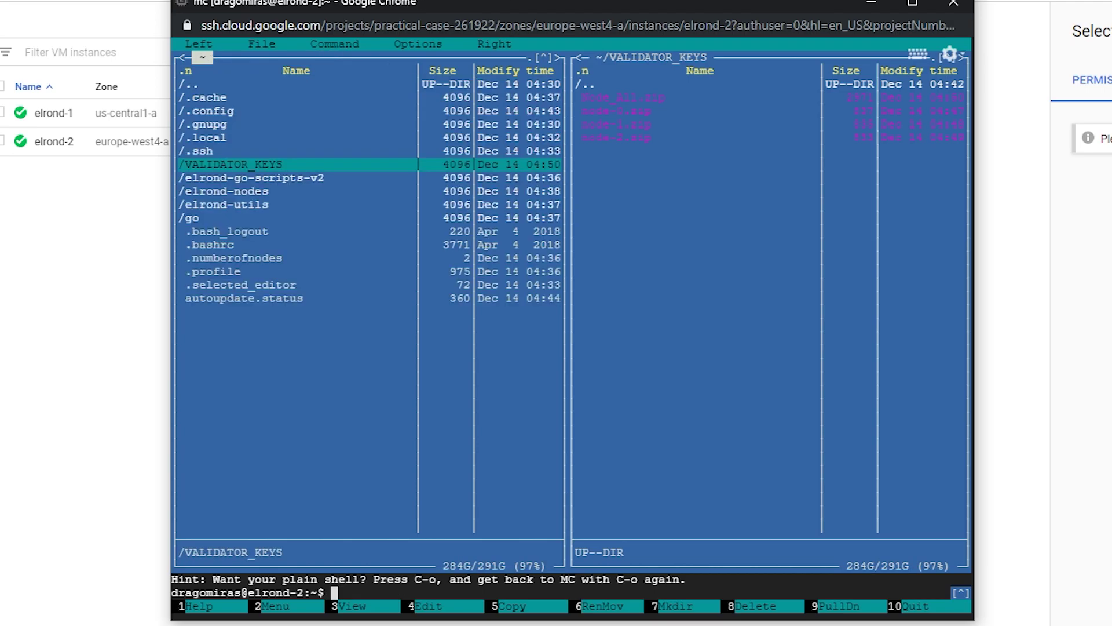
key("F10")
key("Return")
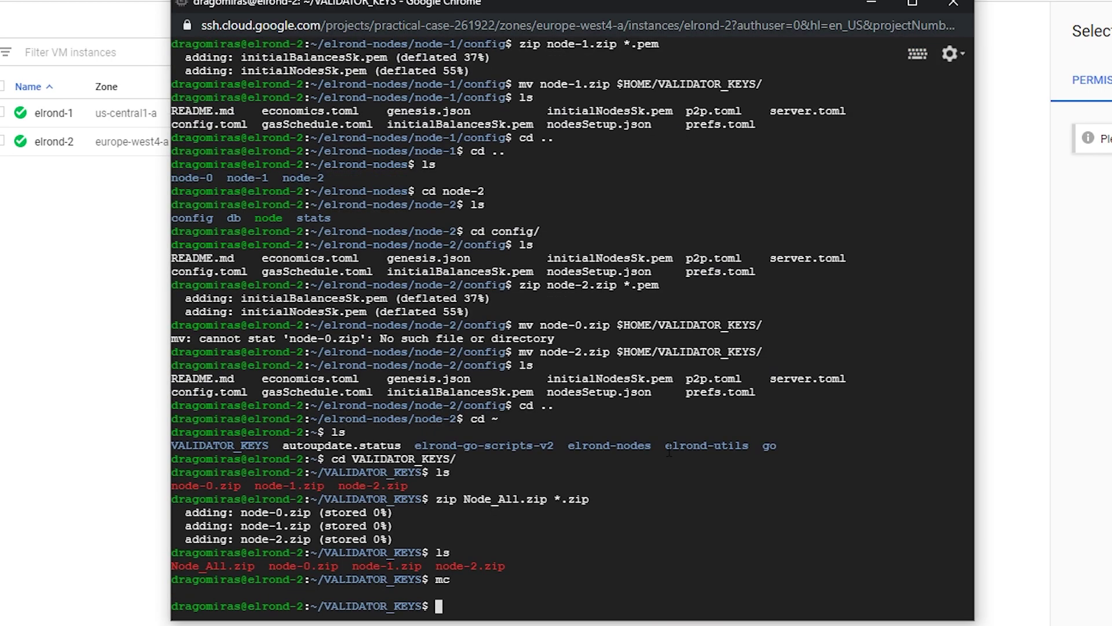
type("ls")
key("Return")
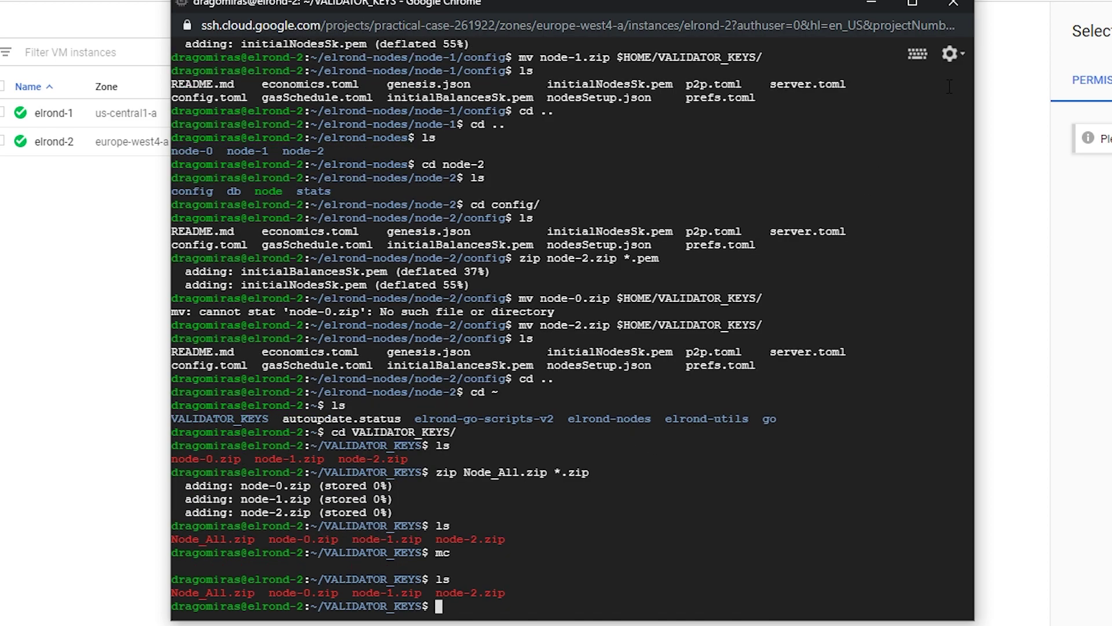
- Open the SSH window's Download file dialog from the settings menu, then cancel it
left_click(950, 54)
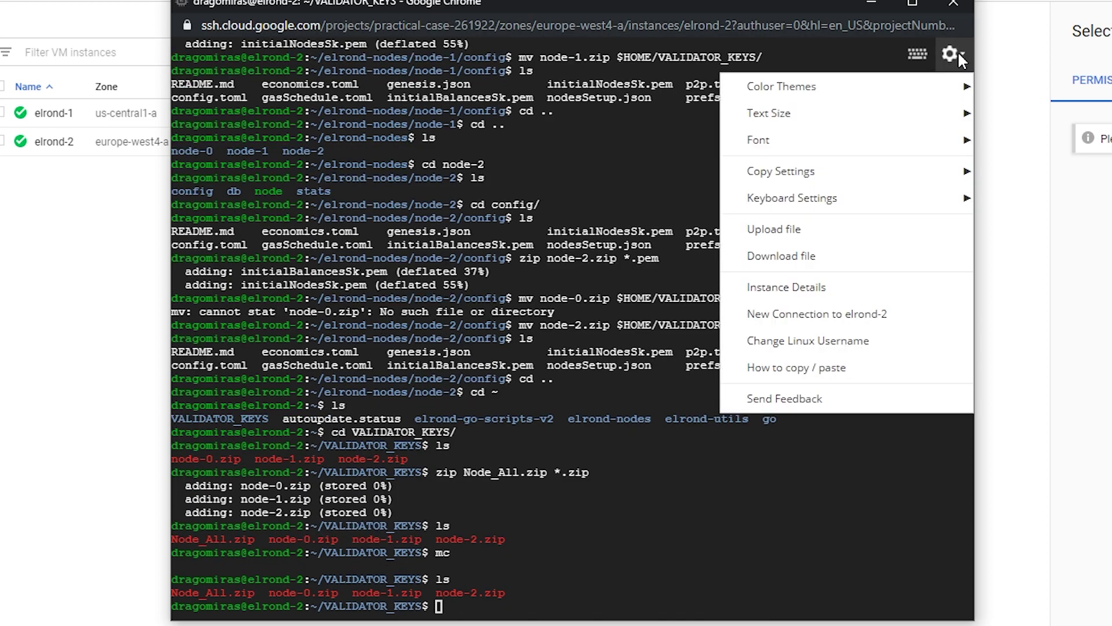
left_click(816, 257)
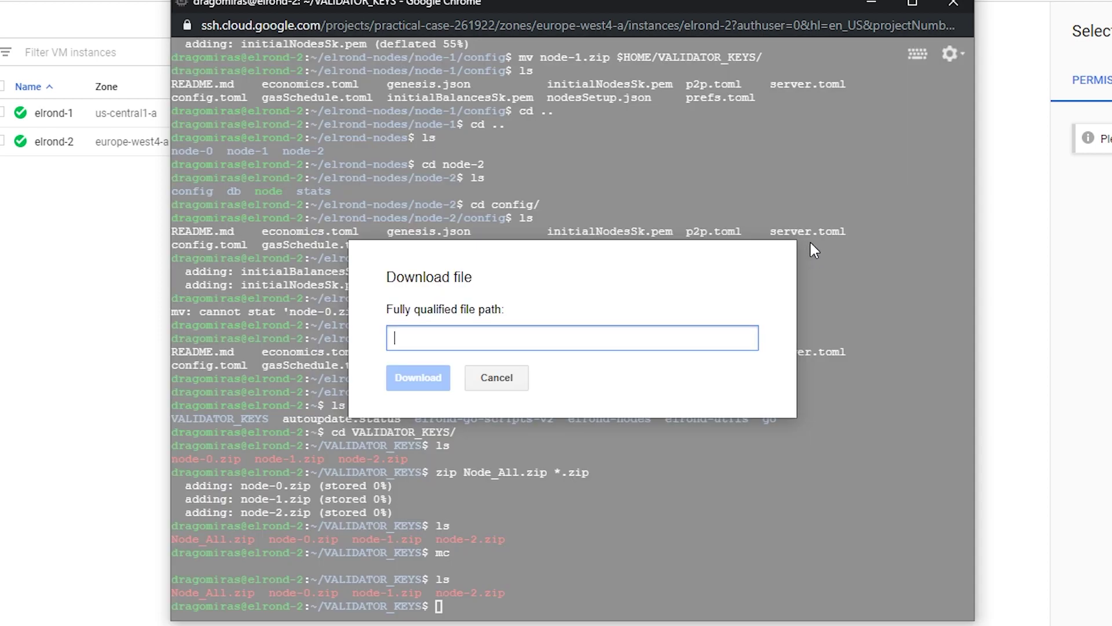
left_click(496, 377)
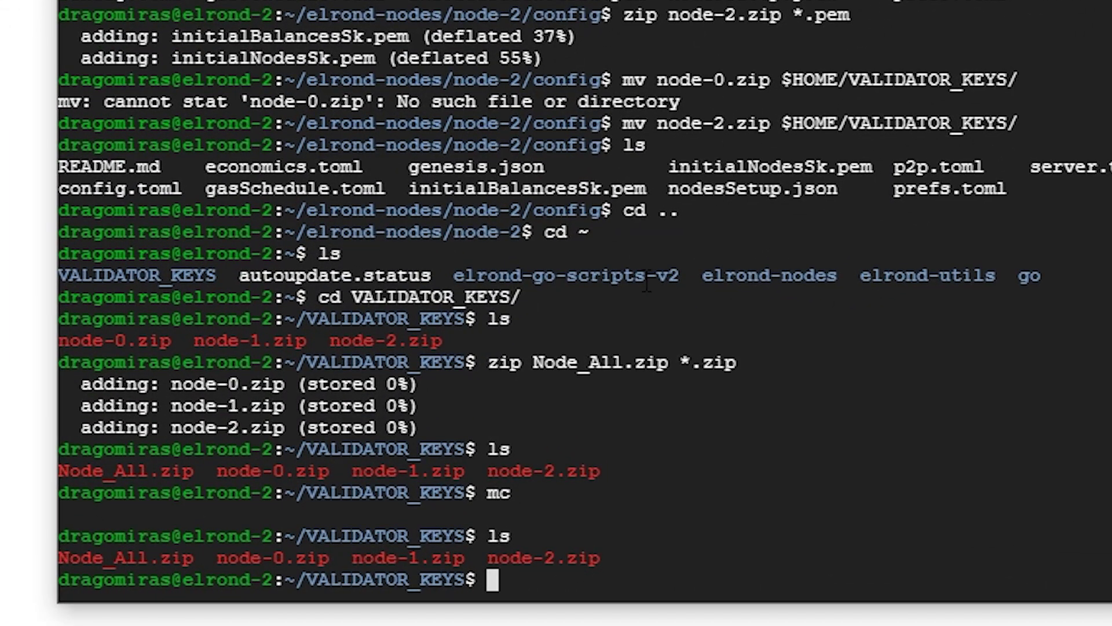
type("pwd")
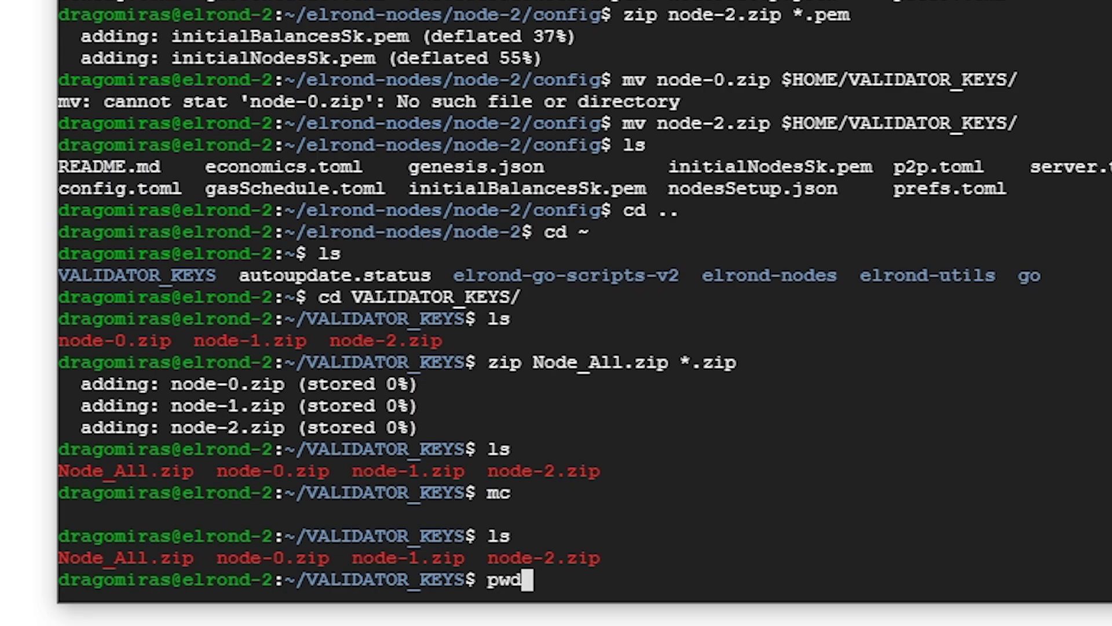
- Run pwd and copy the printed path /home/dragomiras/VALIDATOR_KEYS
key("Return")
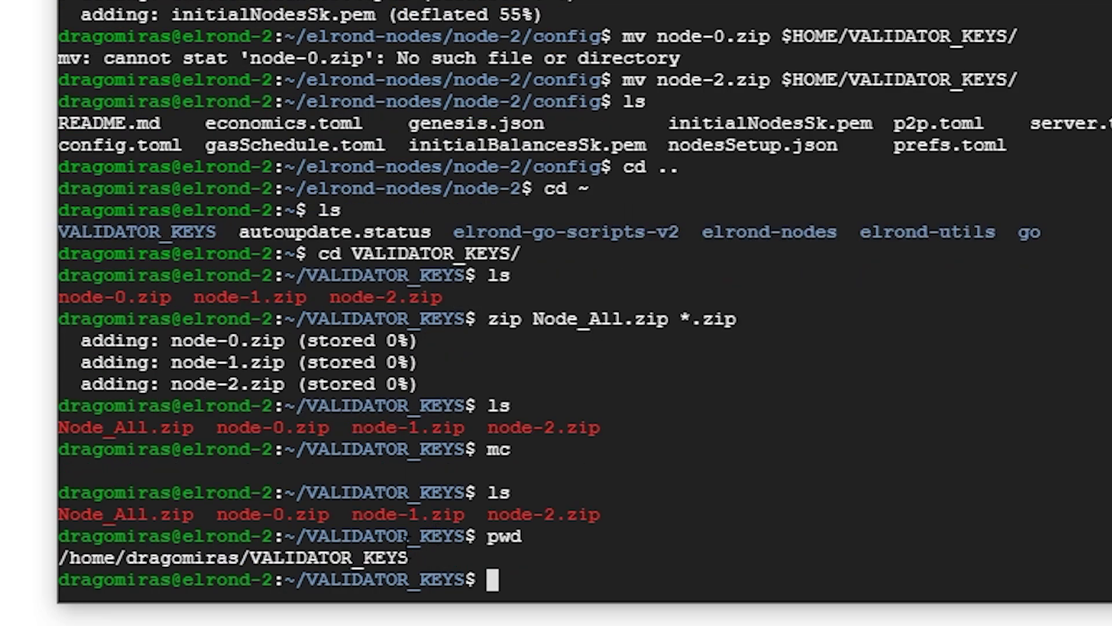
left_click_drag(409, 557, 59, 556)
key("ctrl+shift+c")
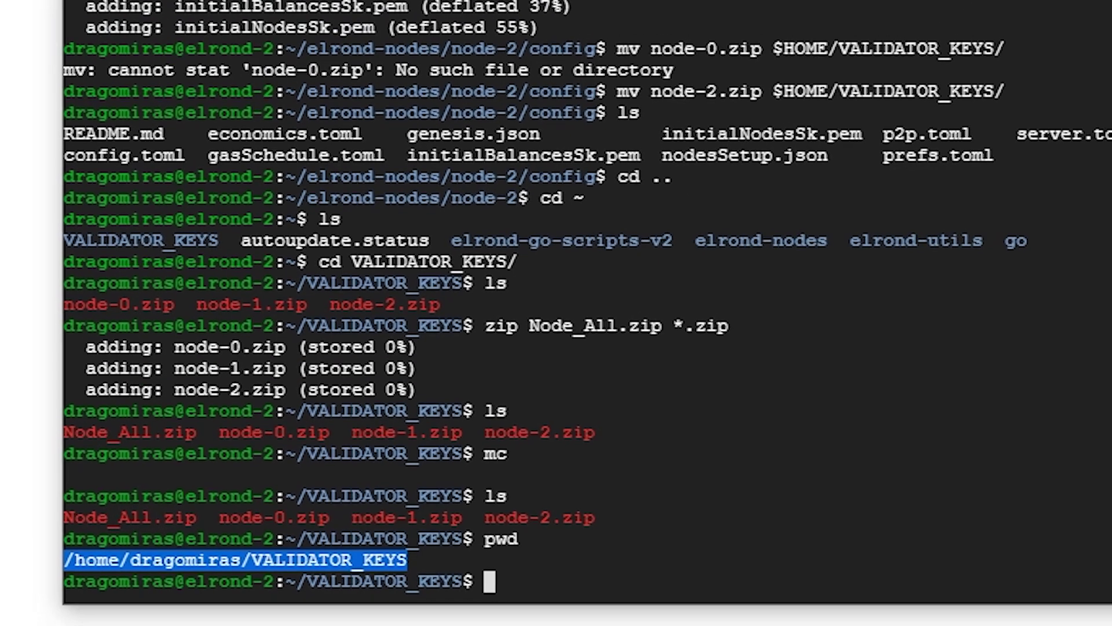
- Download /home/dragomiras/VALIDATOR_KEYS/Node_All.zip through the SSH Download file dialog
left_click(969, 11)
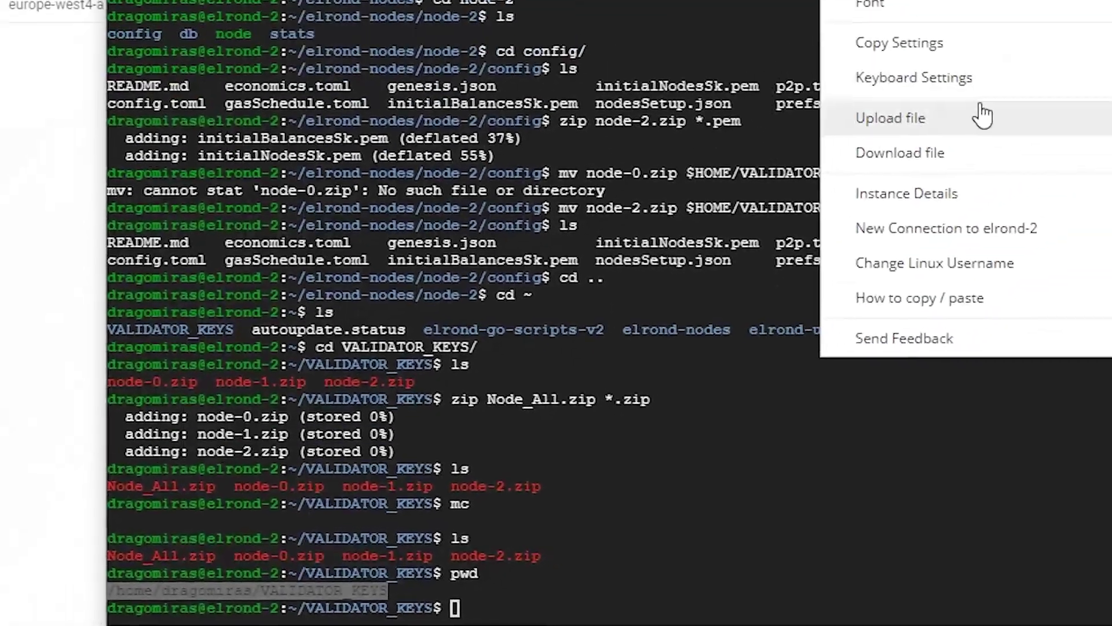
left_click(900, 153)
left_click(574, 337)
key("ctrl+v")
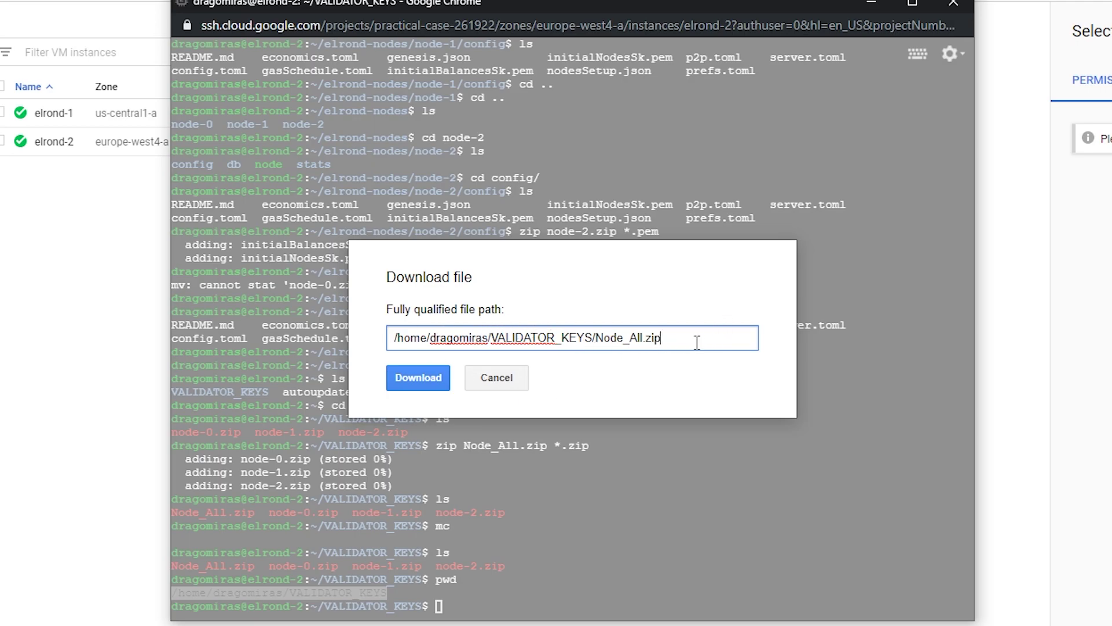
left_click(417, 378)
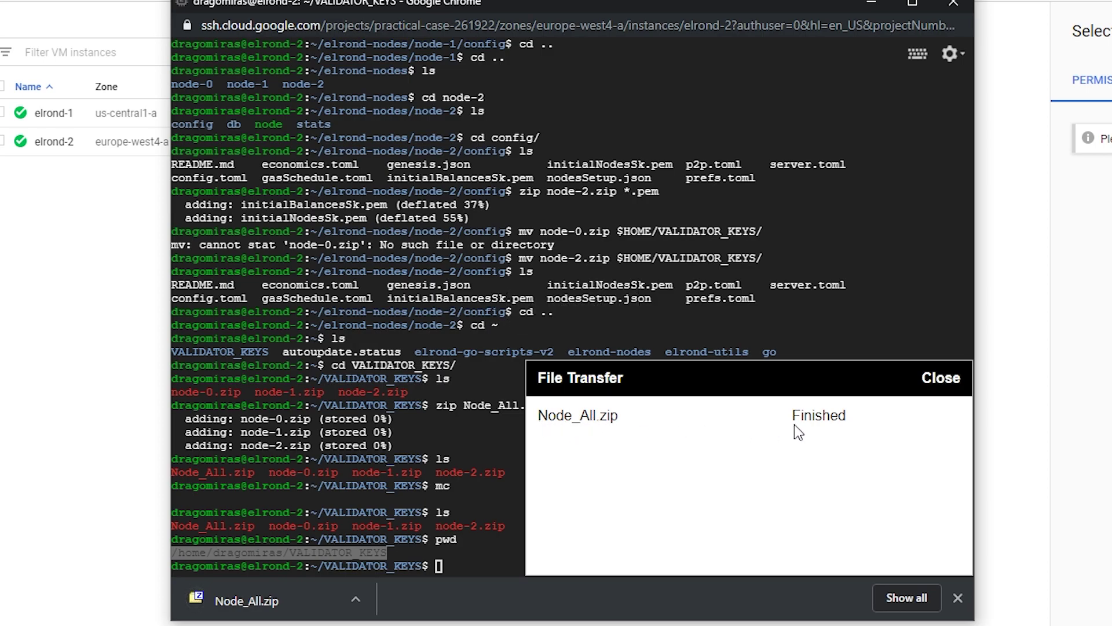
- Close the finished File Transfer notice for Node_All.zip
left_click(950, 382)
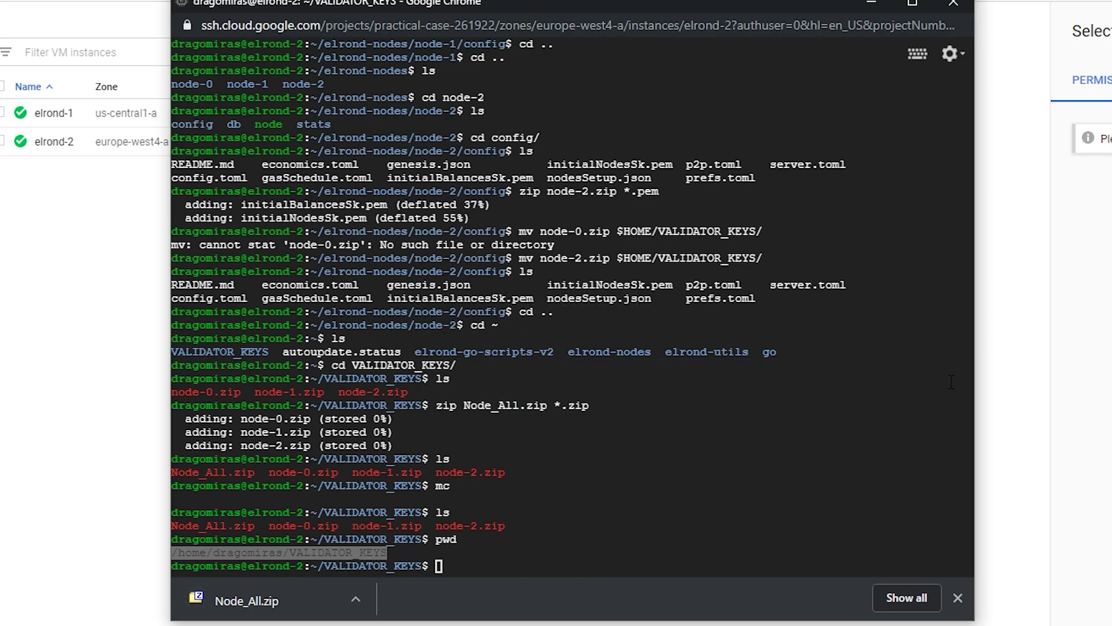